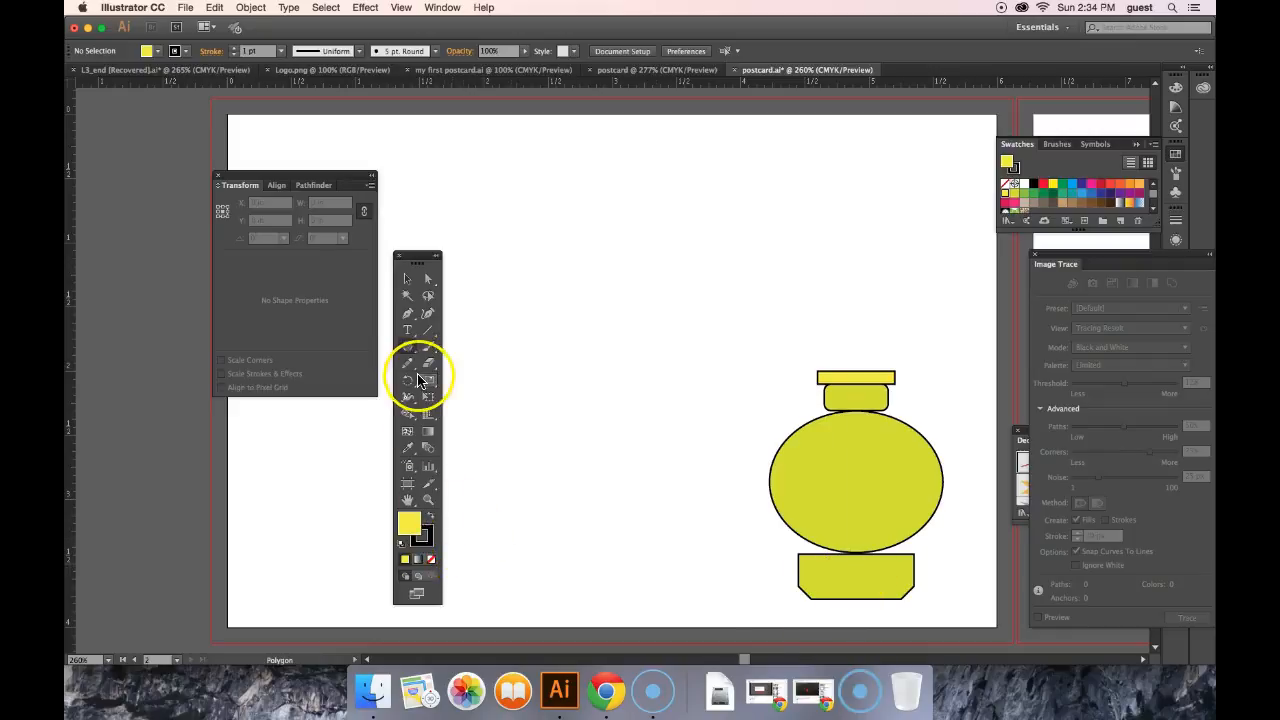
Step: Draw an upright triangle about 0.52 in wide and 0.45 in high with the Polygon tool, centred just above the bottle's cap
{"action": "left_click_drag", "start_coordinate": [407, 347], "coordinate": [472, 397]}
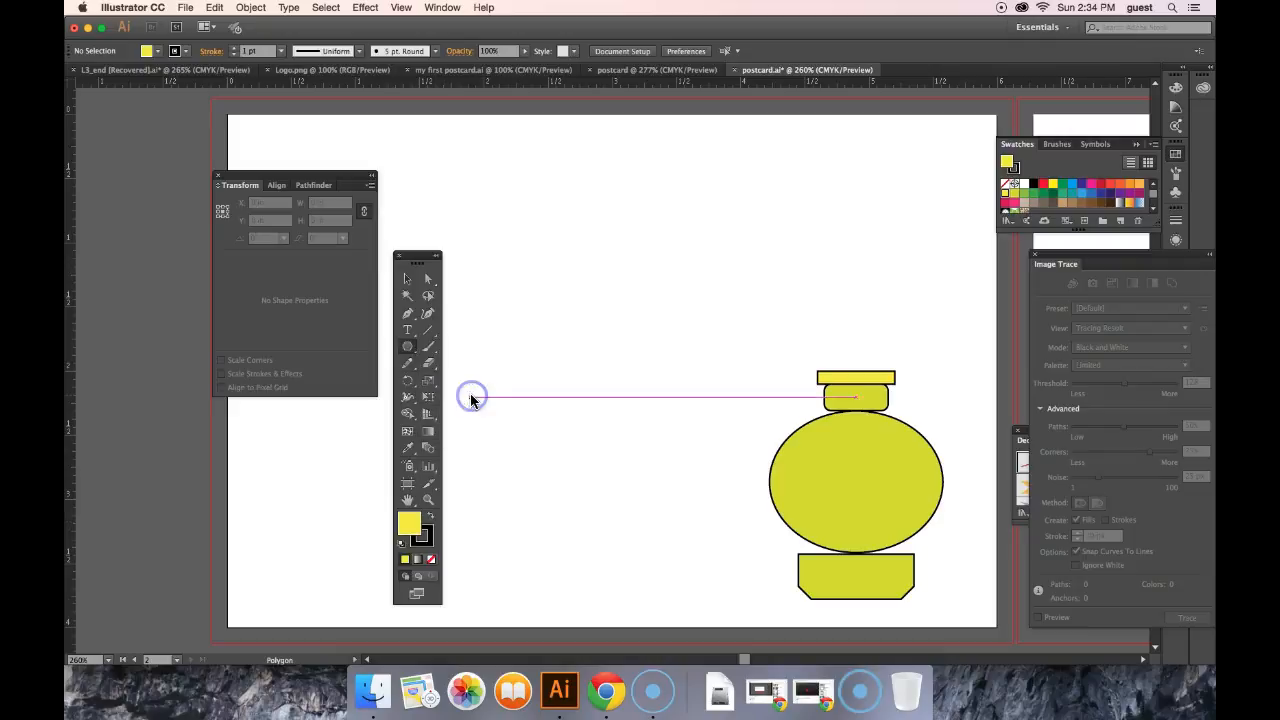
{"action": "left_click", "coordinate": [855, 341]}
{"action": "left_click_drag", "start_coordinate": [855, 341], "coordinate": [894, 368]}
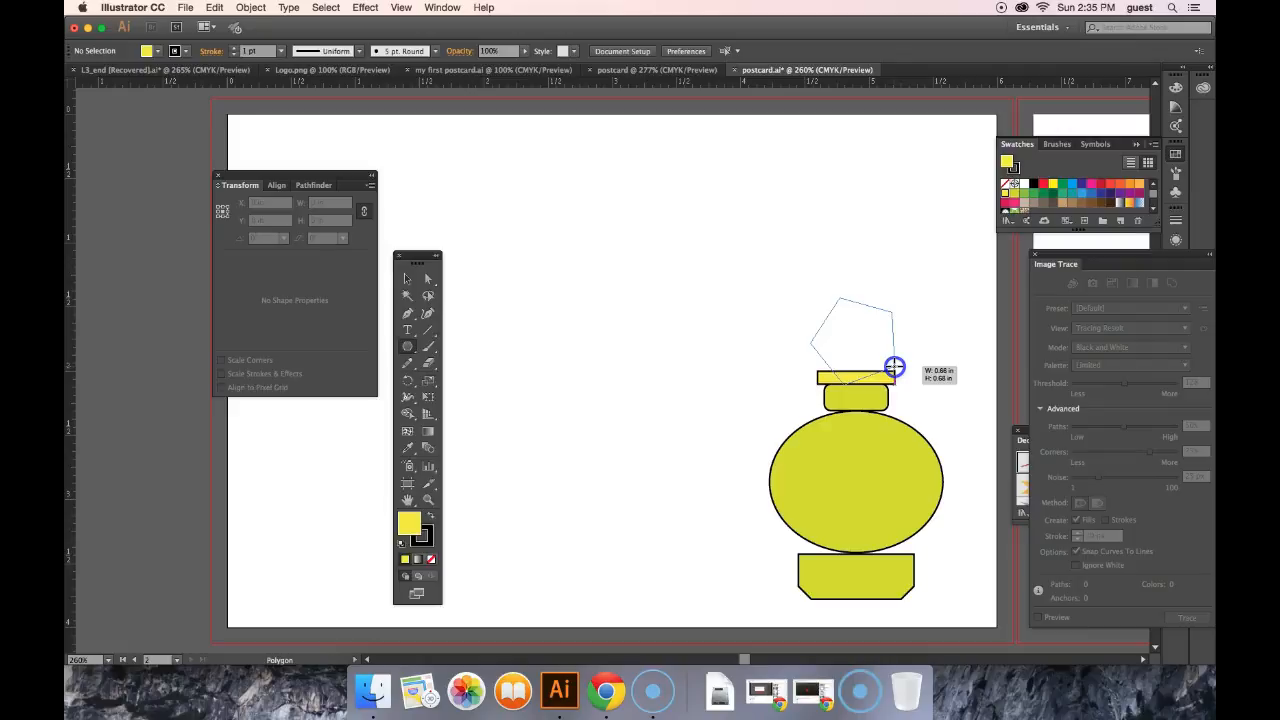
{"action": "key", "text": "Down"}
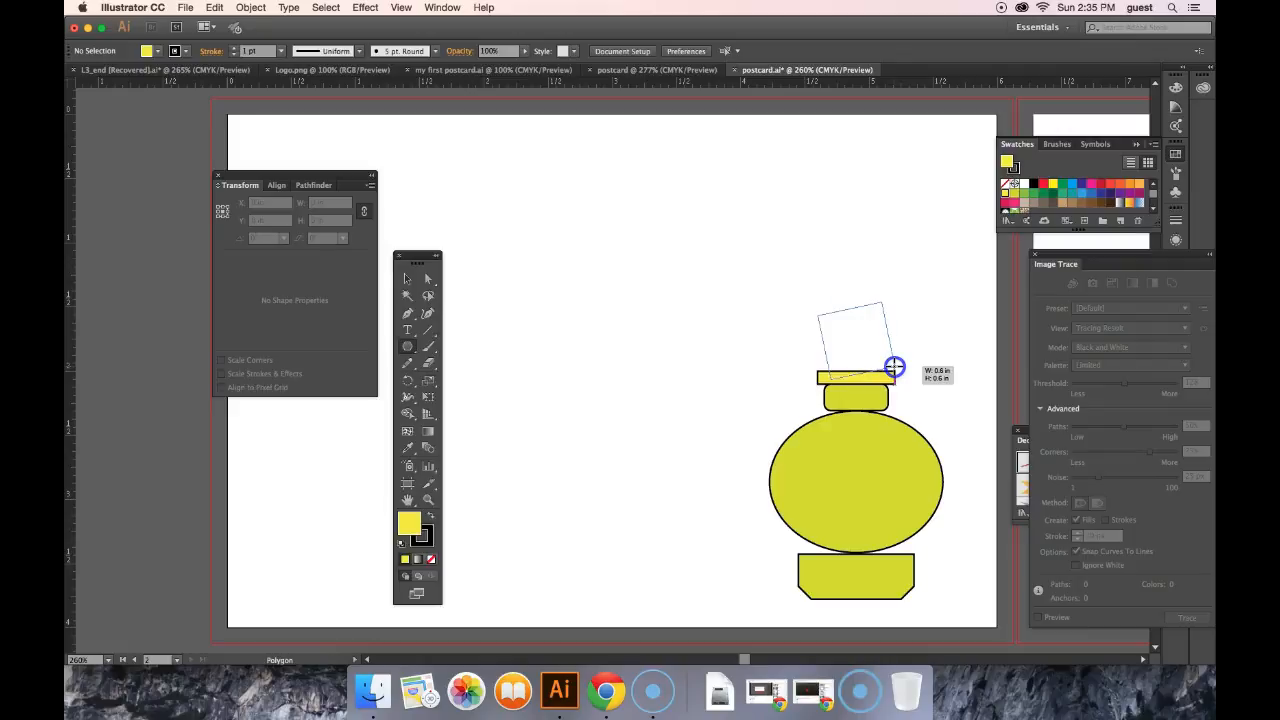
{"action": "key", "text": "Down"}
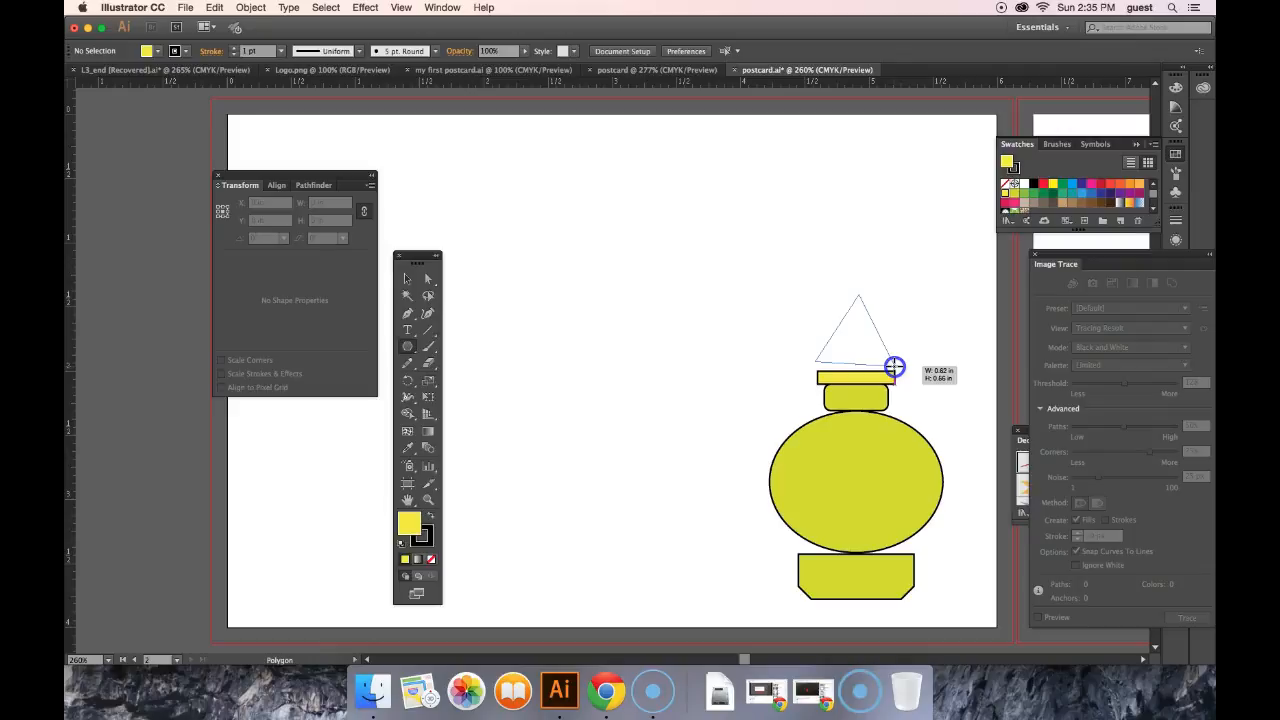
{"action": "left_click_drag", "start_coordinate": [894, 367], "coordinate": [883, 366]}
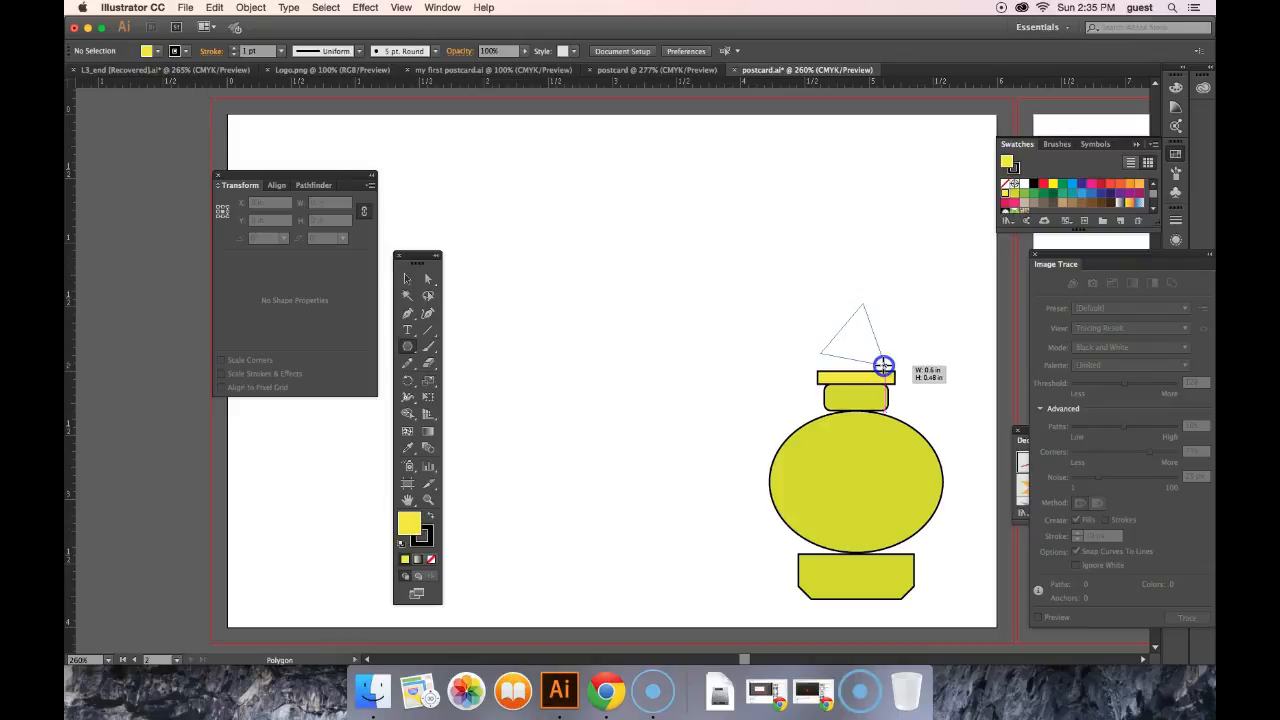
{"action": "left_click_drag", "start_coordinate": [883, 366], "coordinate": [886, 364]}
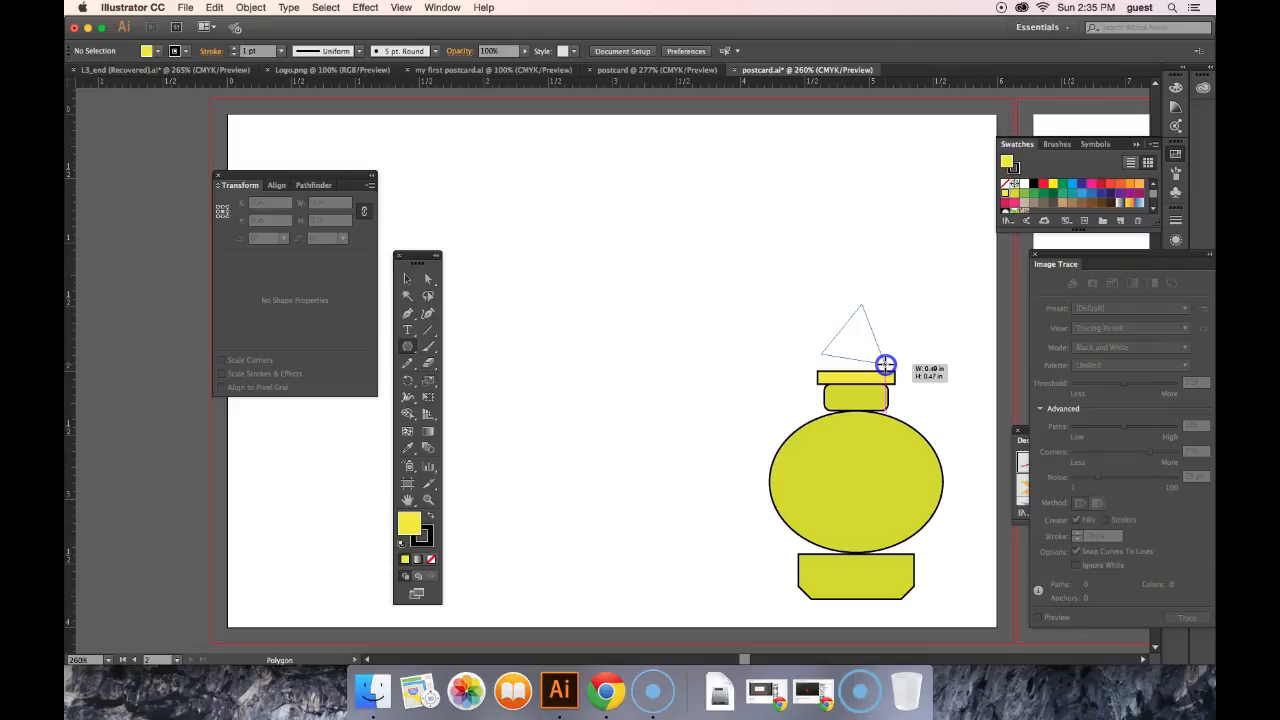
{"action": "left_click_drag", "start_coordinate": [885, 364], "coordinate": [885, 367]}
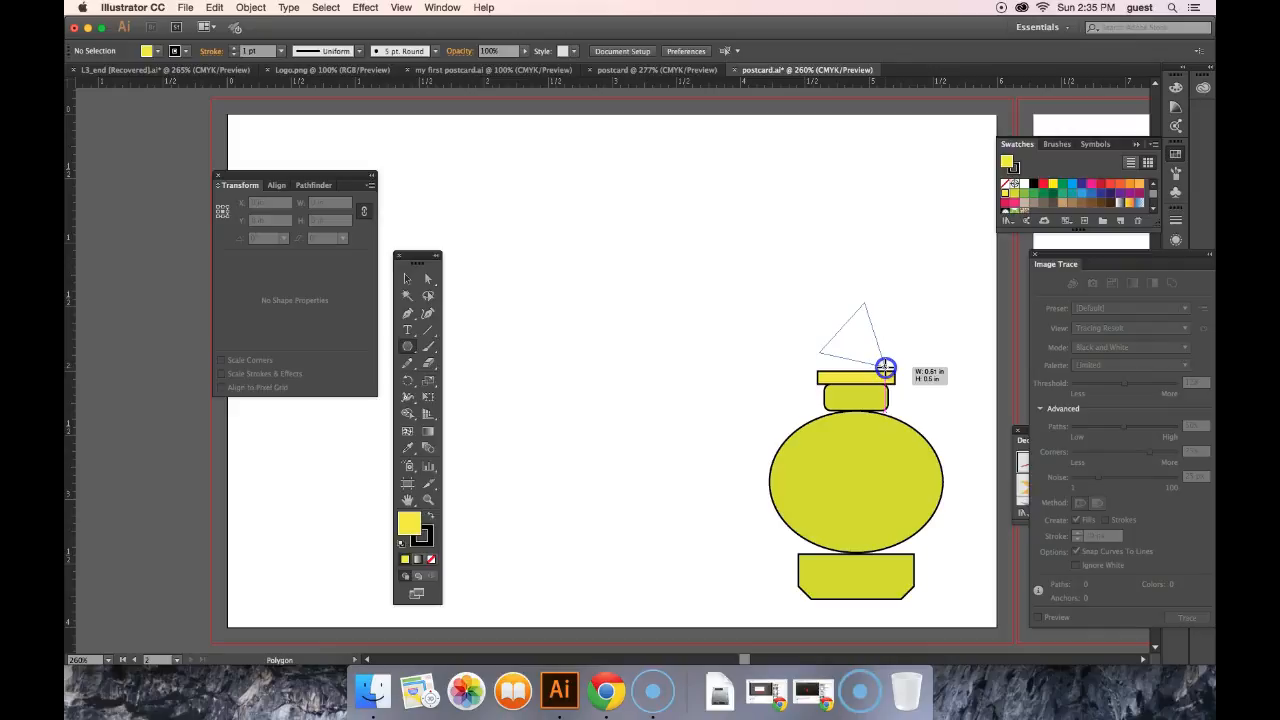
{"action": "left_click_drag", "start_coordinate": [885, 367], "coordinate": [885, 367]}
{"action": "left_click_drag", "start_coordinate": [885, 367], "coordinate": [884, 362]}
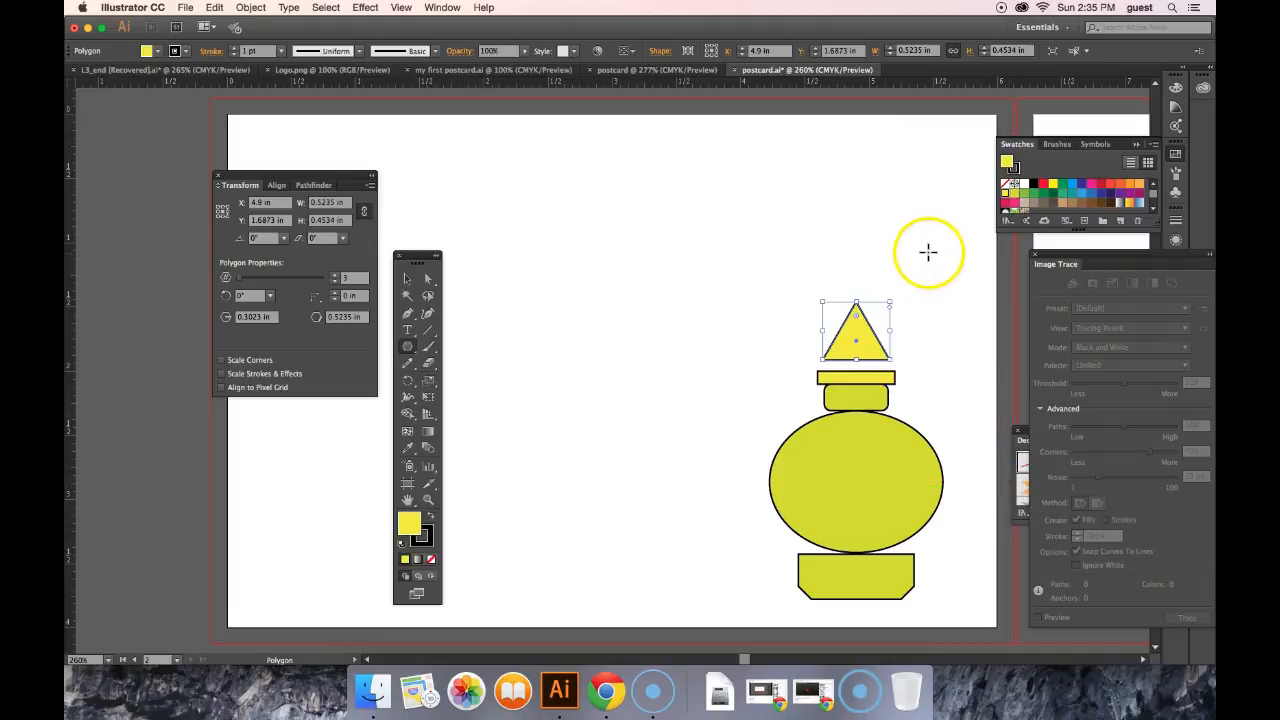
Step: Draw a trial six-sided polygon about 0.66 in wide in the empty upper area of the artboard, and delete it
{"action": "left_click_drag", "start_coordinate": [547, 229], "coordinate": [580, 260]}
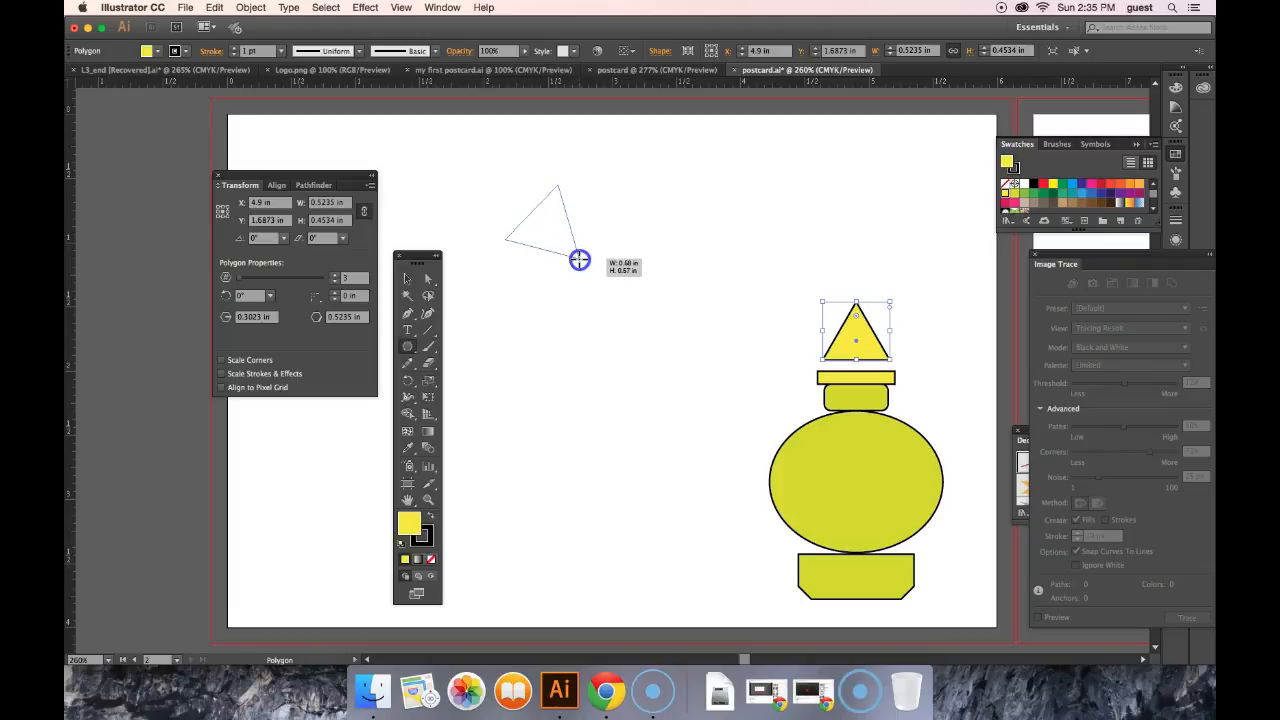
{"action": "key", "text": "Up"}
{"action": "key", "text": "Up"}
{"action": "left_click_drag", "start_coordinate": [580, 260], "coordinate": [580, 260]}
{"action": "key", "text": "Up"}
{"action": "left_click_drag", "start_coordinate": [580, 260], "coordinate": [580, 261]}
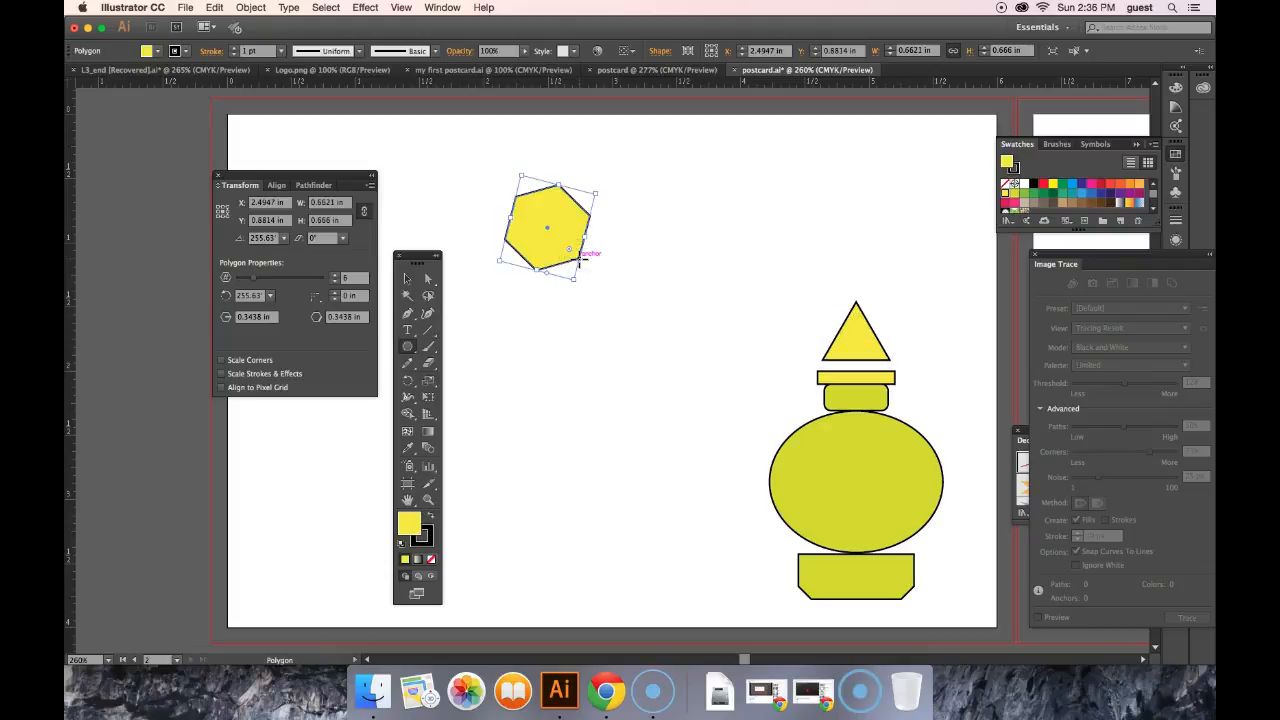
{"action": "key", "text": "Delete"}
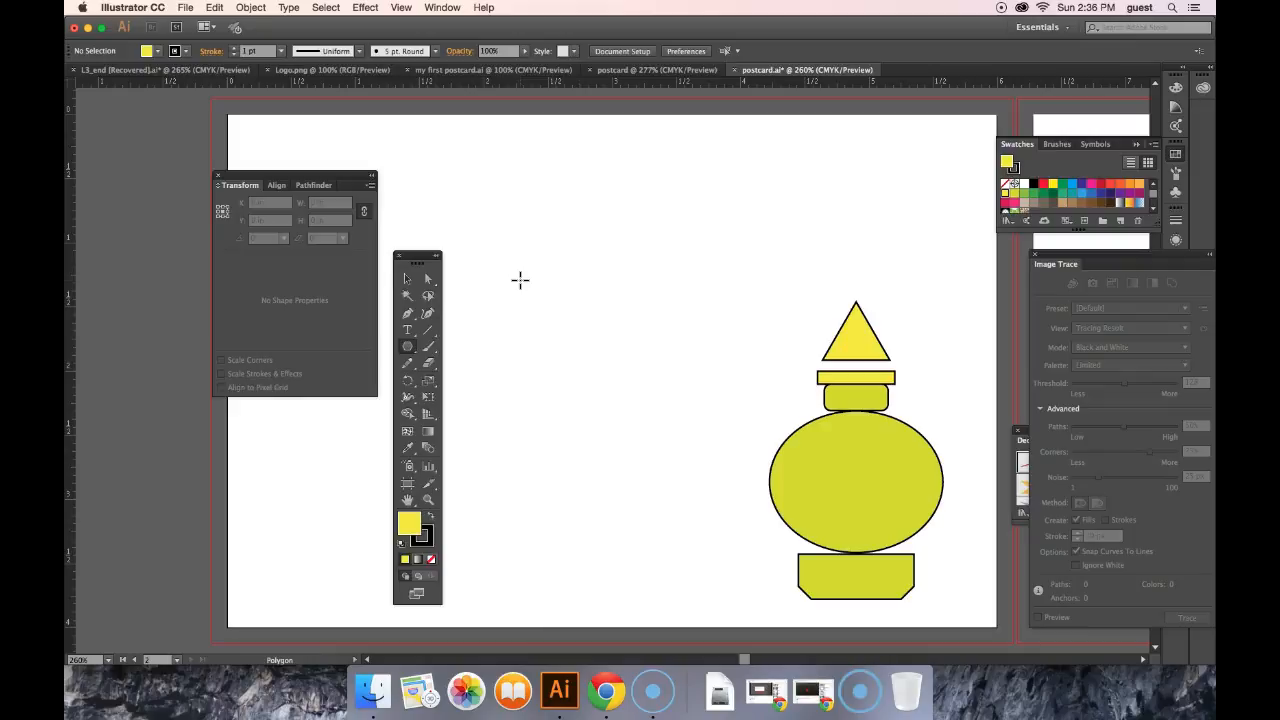
Step: Nudge the yellow triangle straight down until its base rests on the bottle's cap, and deselect it
{"action": "key", "text": "v"}
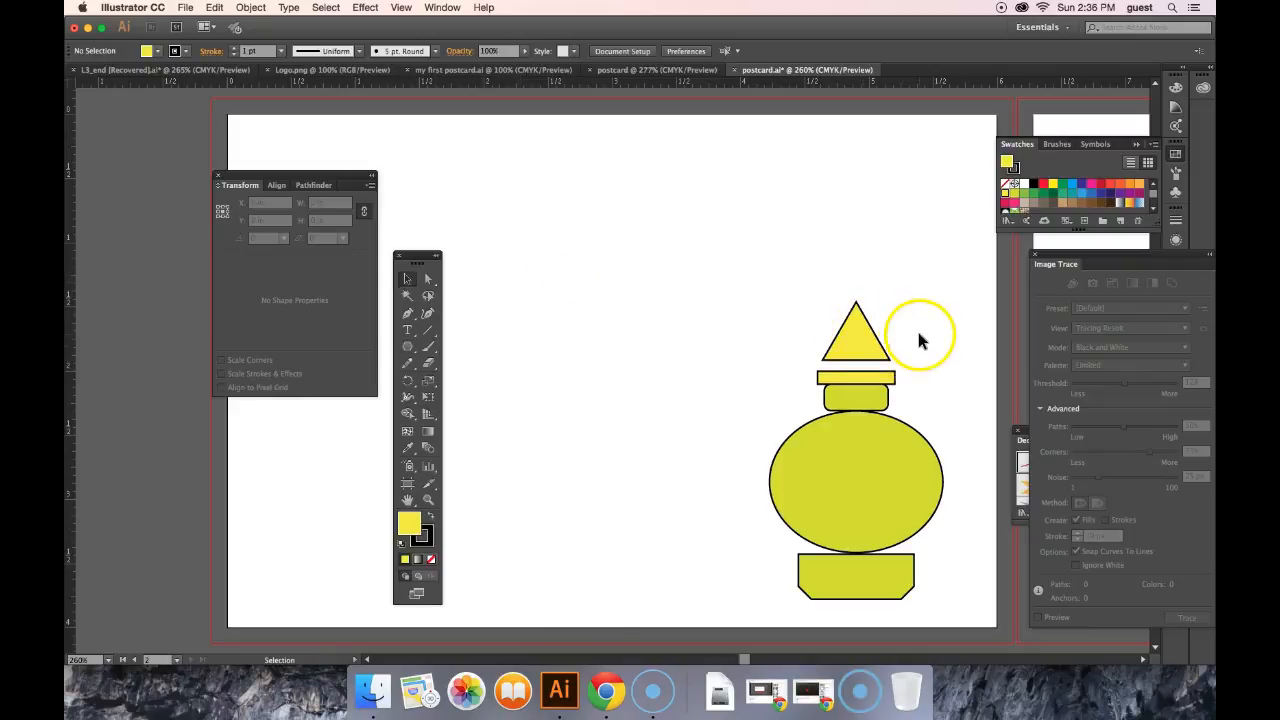
{"action": "left_click", "coordinate": [846, 330]}
{"action": "key", "text": "Down"}
{"action": "key", "text": "Down"}
{"action": "key", "text": "Down"}
{"action": "key", "text": "Down"}
{"action": "left_click_drag", "start_coordinate": [866, 351], "coordinate": [867, 350]}
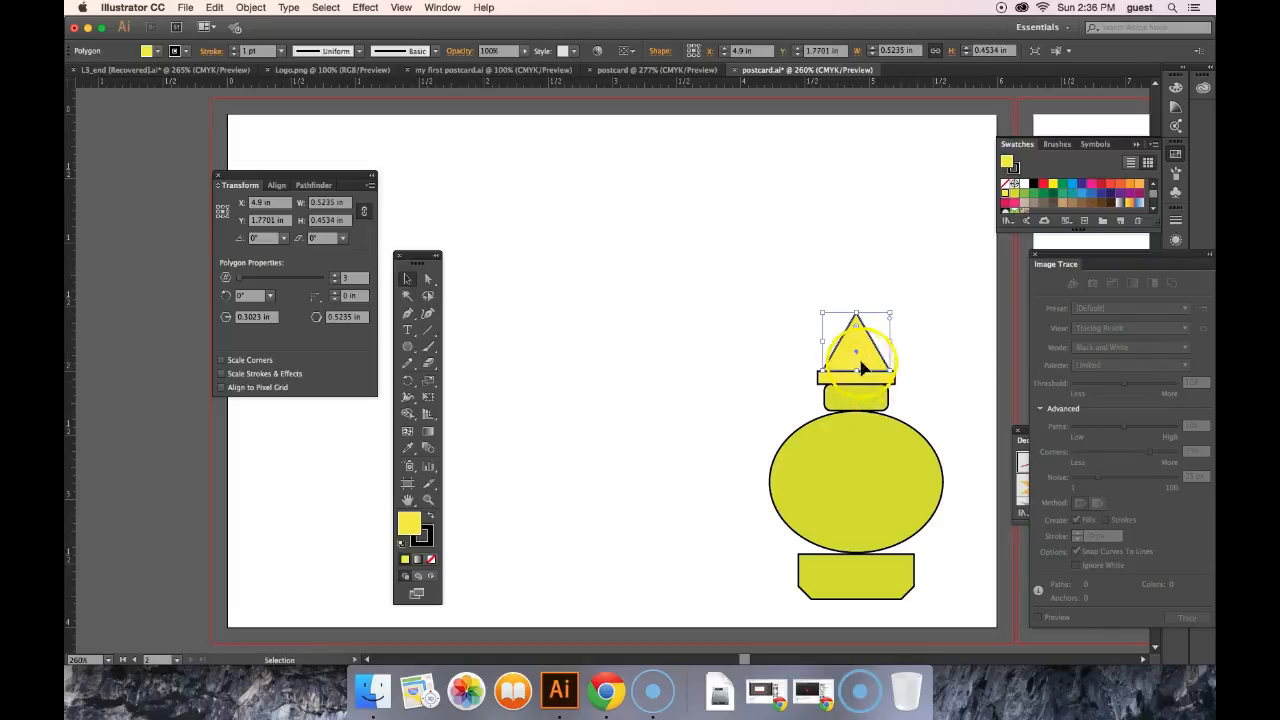
{"action": "left_click", "coordinate": [919, 292]}
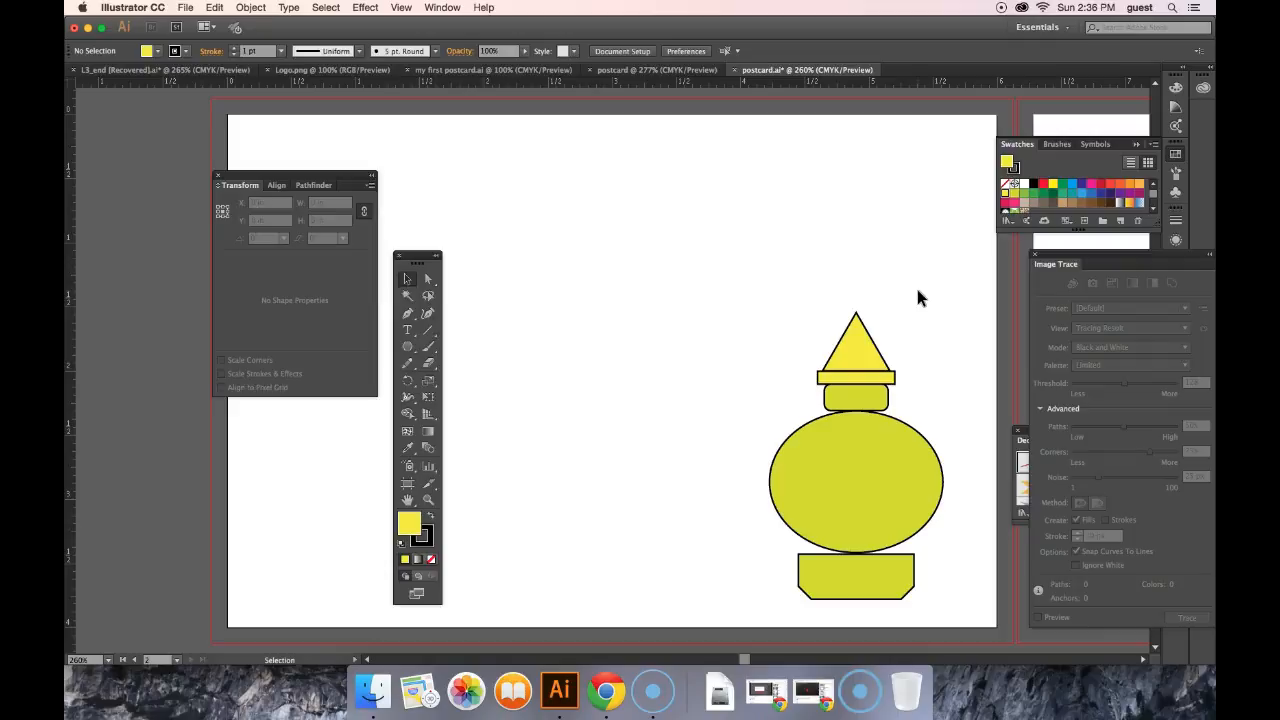
Step: Draw an upright four-pointed star about 0.48 in wide in the artboard's empty upper area, and fill it red
{"action": "left_click", "coordinate": [409, 349]}
{"action": "left_click_drag", "start_coordinate": [410, 352], "coordinate": [458, 416]}
{"action": "left_click_drag", "start_coordinate": [526, 231], "coordinate": [582, 287]}
{"action": "key", "text": "Up"}
{"action": "key", "text": "Up"}
{"action": "key", "text": "Down"}
{"action": "key", "text": "Down"}
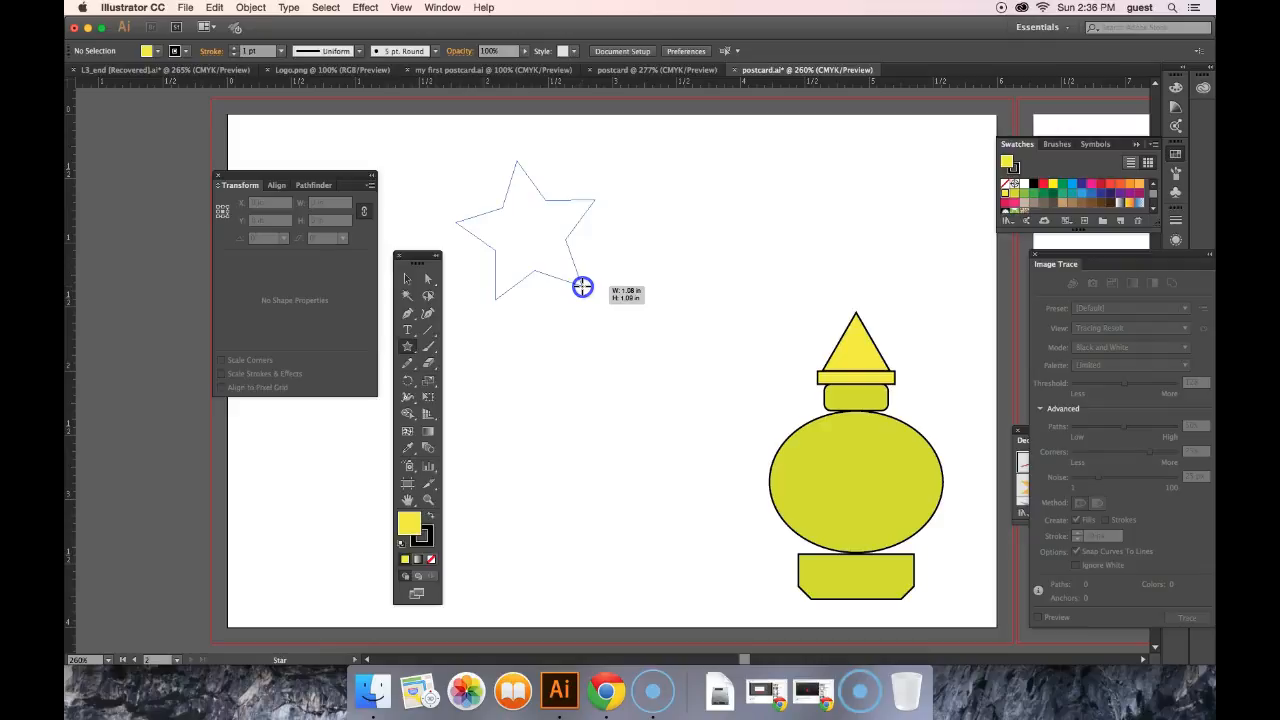
{"action": "key", "text": "Down"}
{"action": "left_click_drag", "start_coordinate": [582, 287], "coordinate": [582, 287]}
{"action": "key", "text": "shift"}
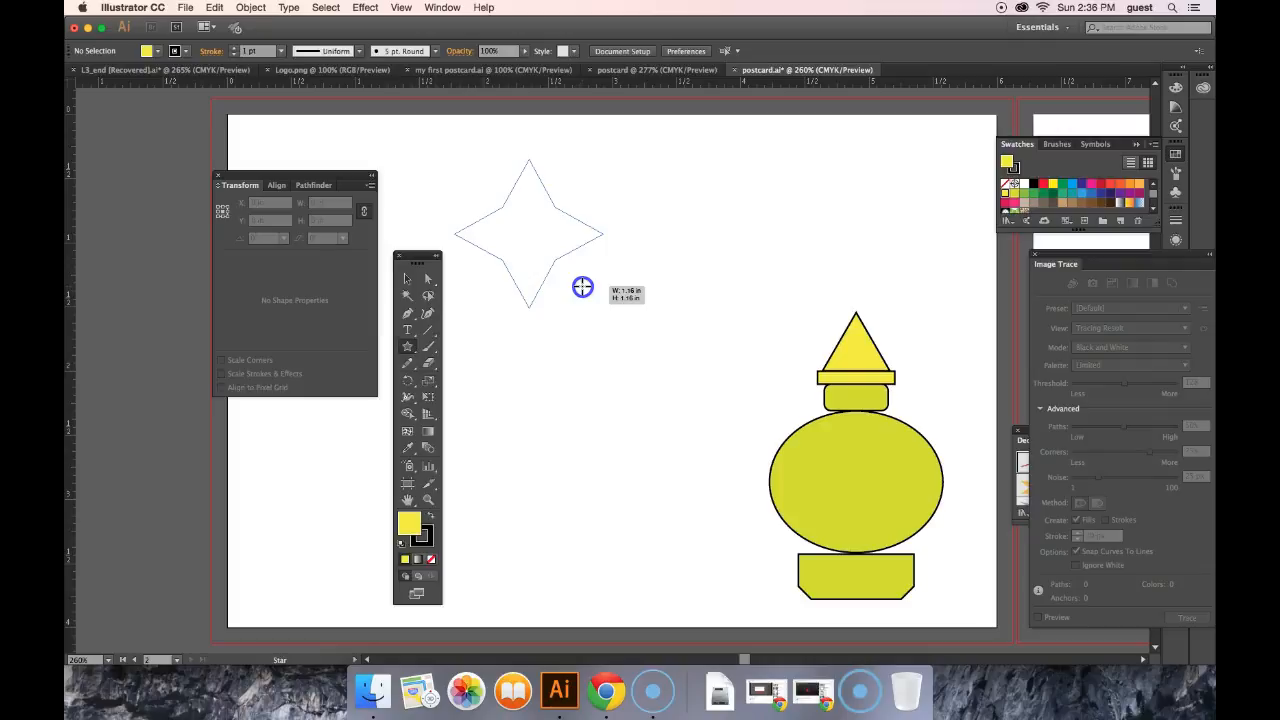
{"action": "left_click_drag", "start_coordinate": [582, 287], "coordinate": [552, 254]}
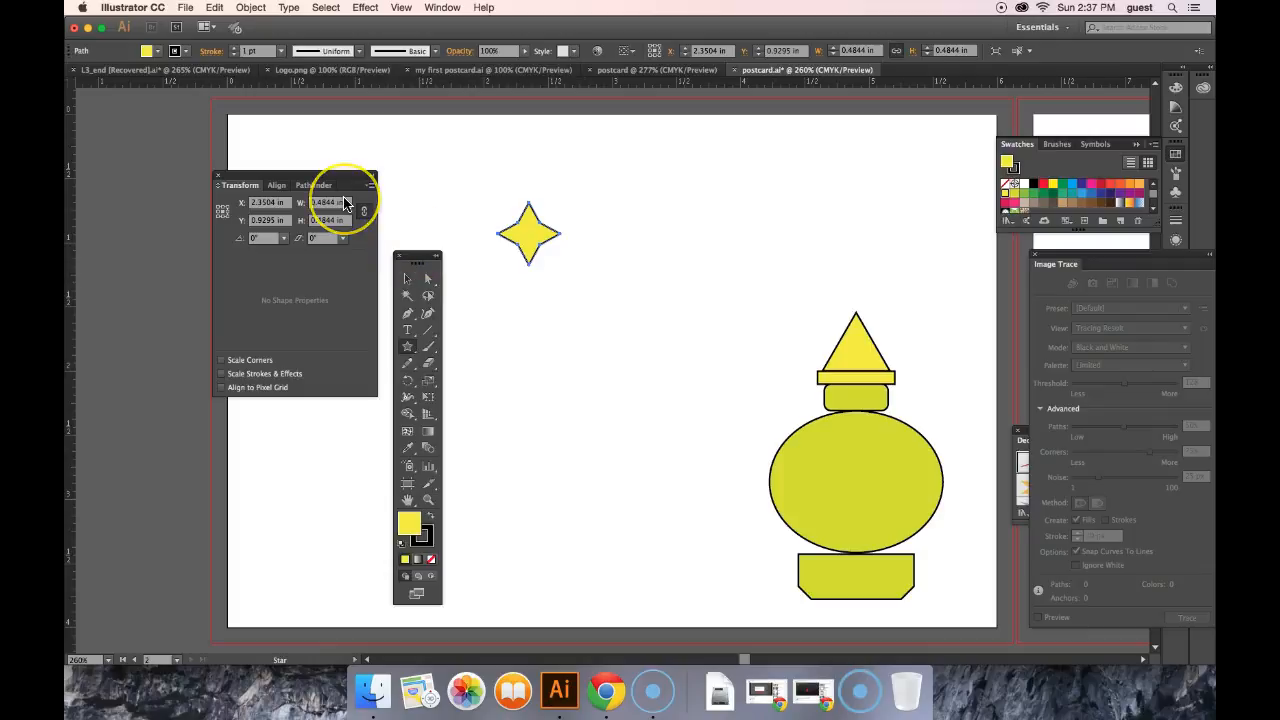
{"action": "left_click", "coordinate": [157, 52]}
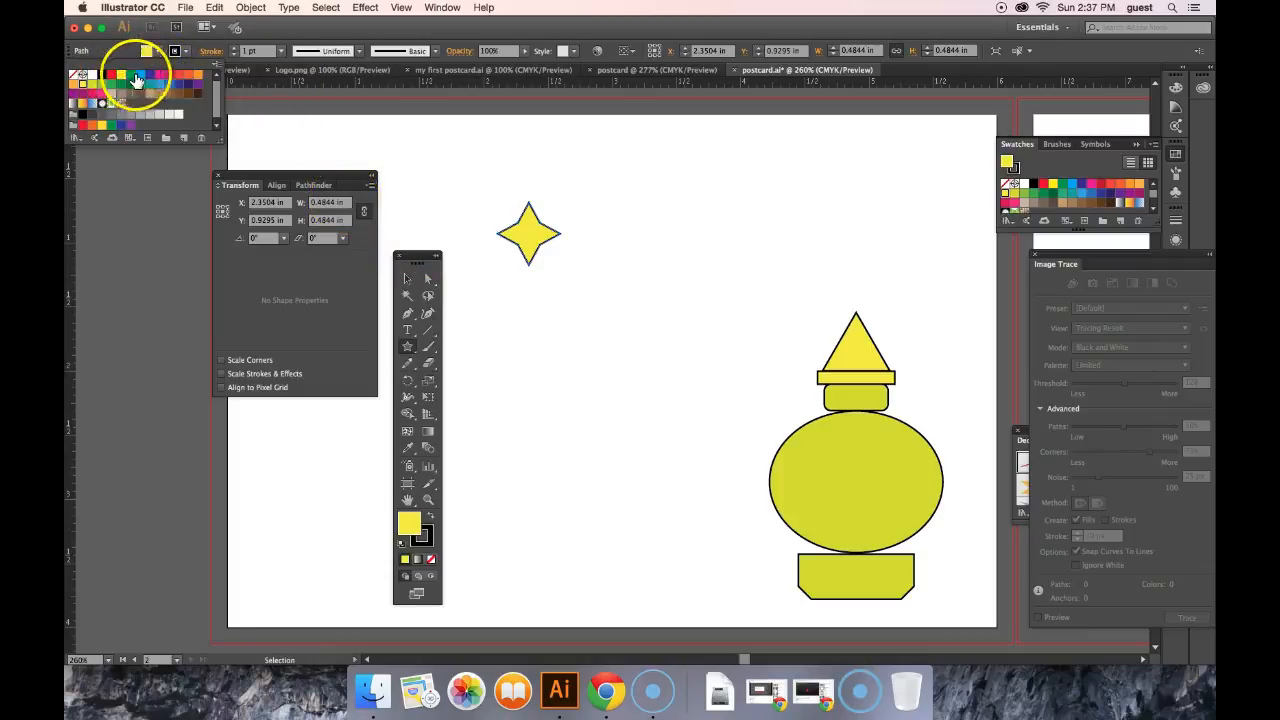
{"action": "left_click", "coordinate": [170, 75]}
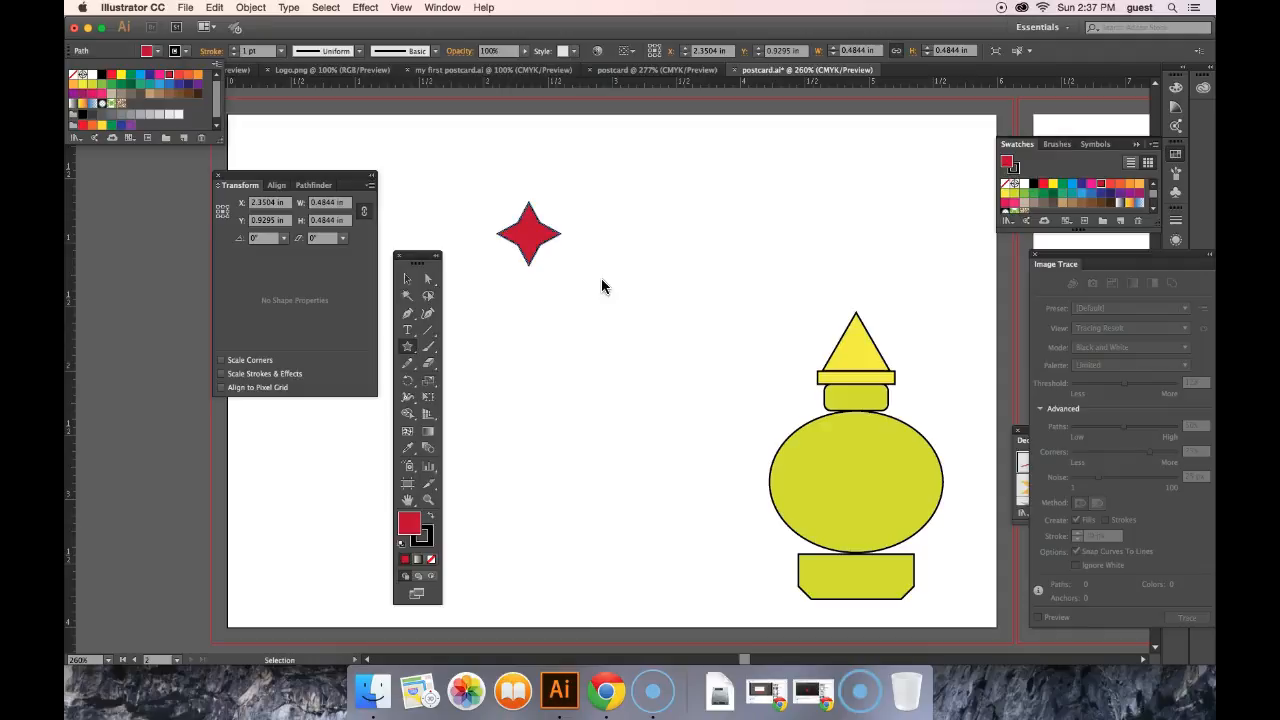
Step: Duplicate the red star down and to its right, at about X 3.24 in and Y 1.20 in, and fill the copy orange
{"action": "left_click_drag", "start_coordinate": [530, 232], "coordinate": [606, 261]}
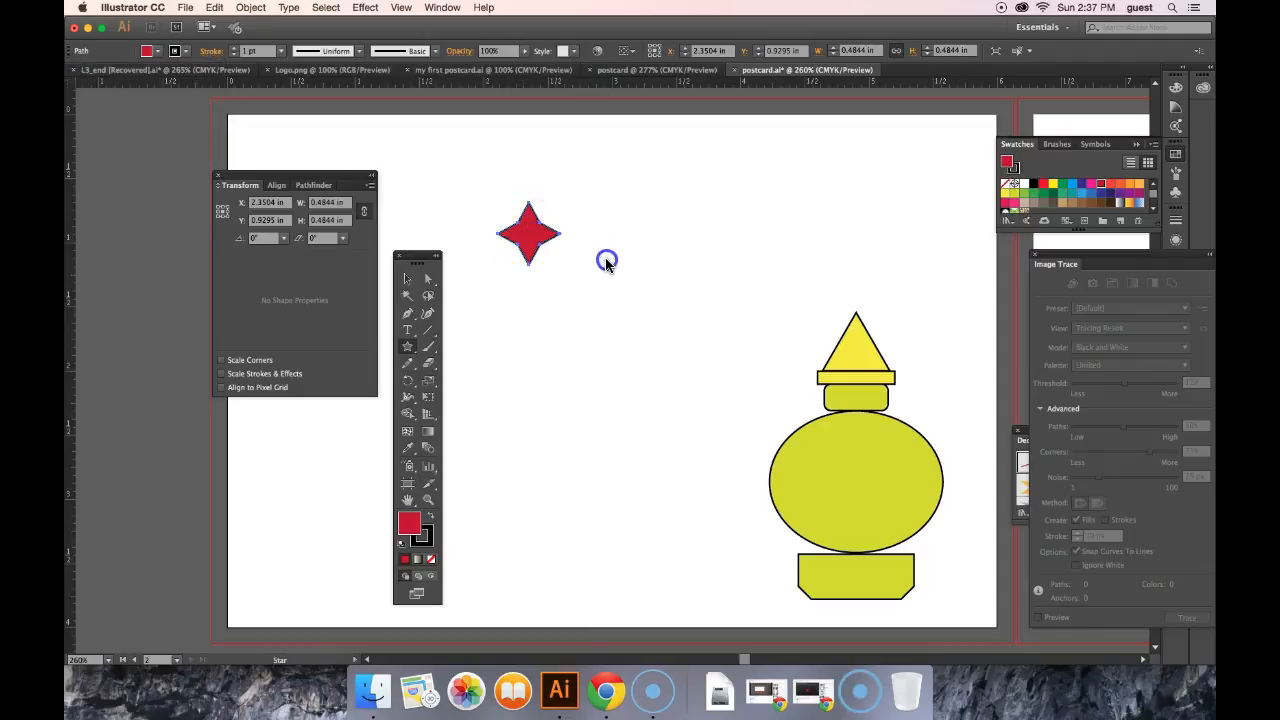
{"action": "key", "text": "v"}
{"action": "left_click", "coordinate": [531, 232]}
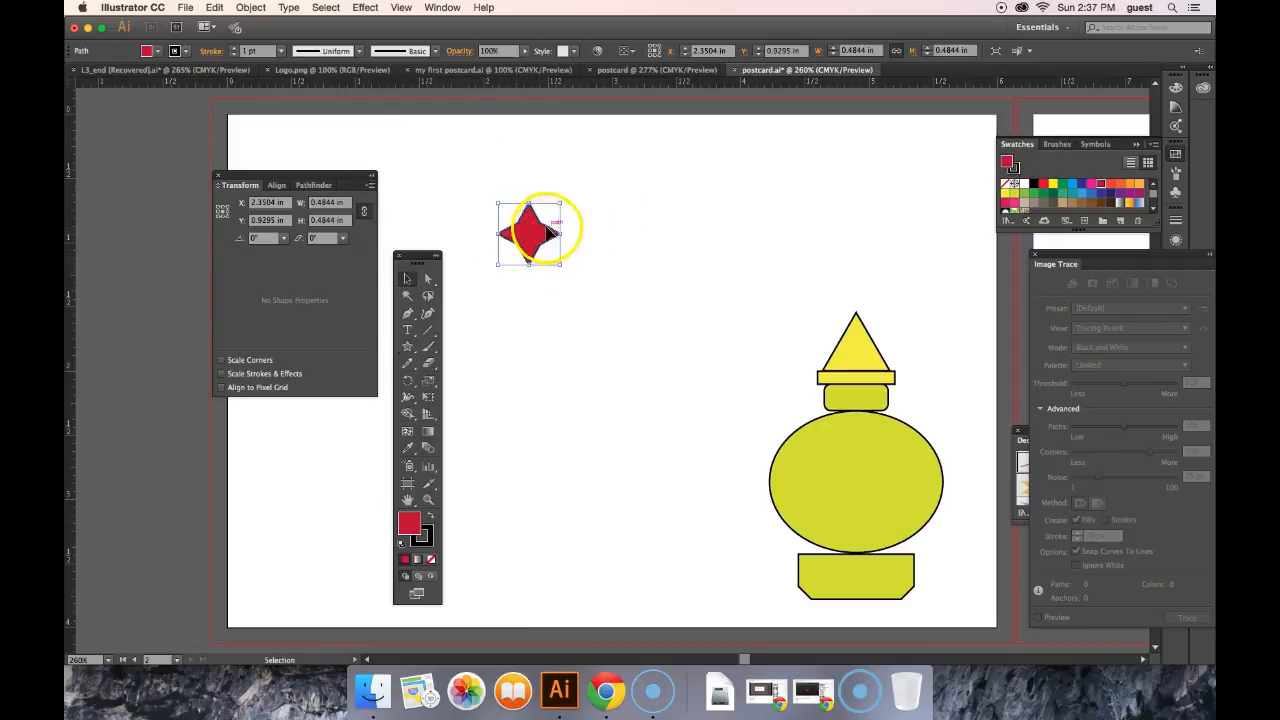
{"action": "left_click_drag", "start_coordinate": [531, 232], "coordinate": [643, 270]}
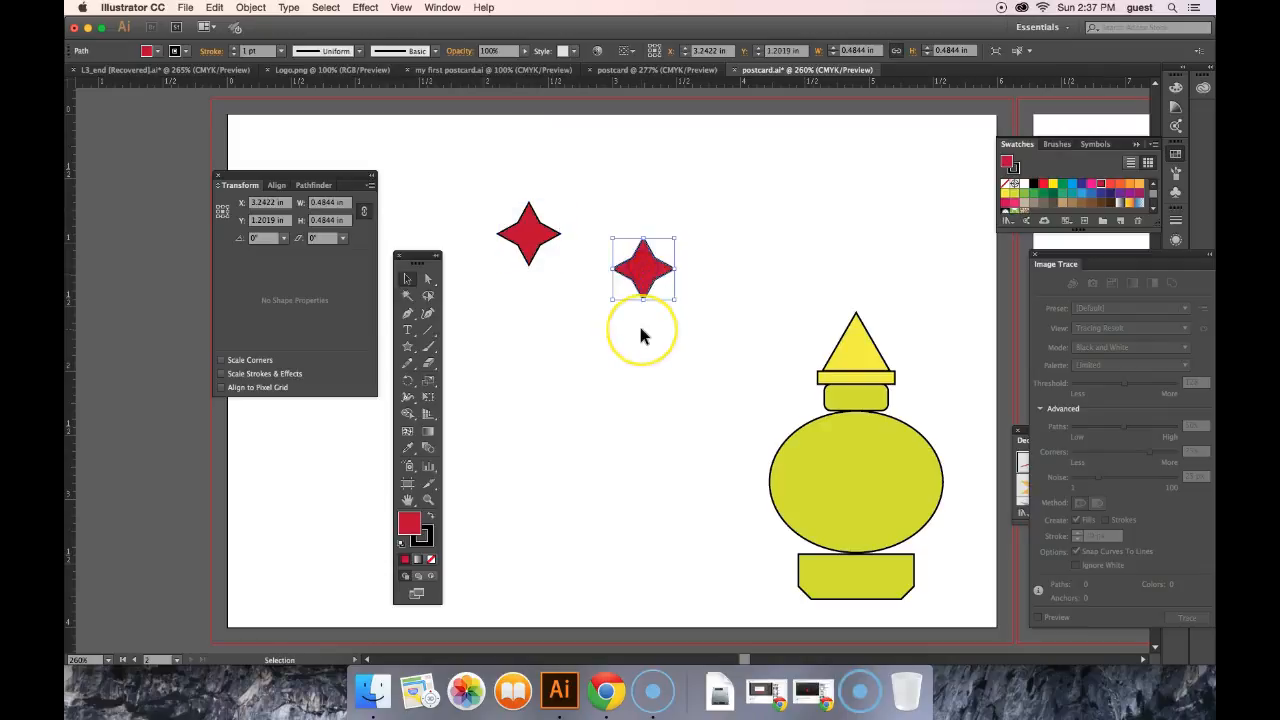
{"action": "left_click", "coordinate": [150, 51]}
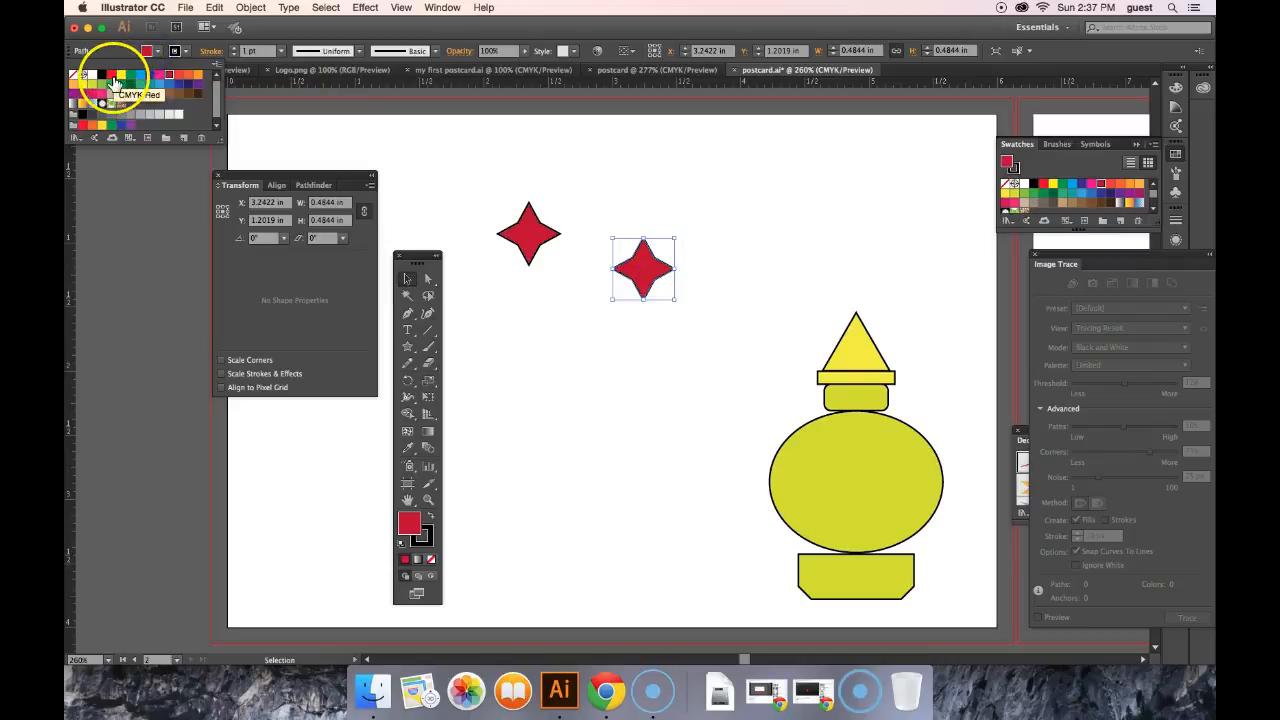
{"action": "left_click", "coordinate": [188, 76]}
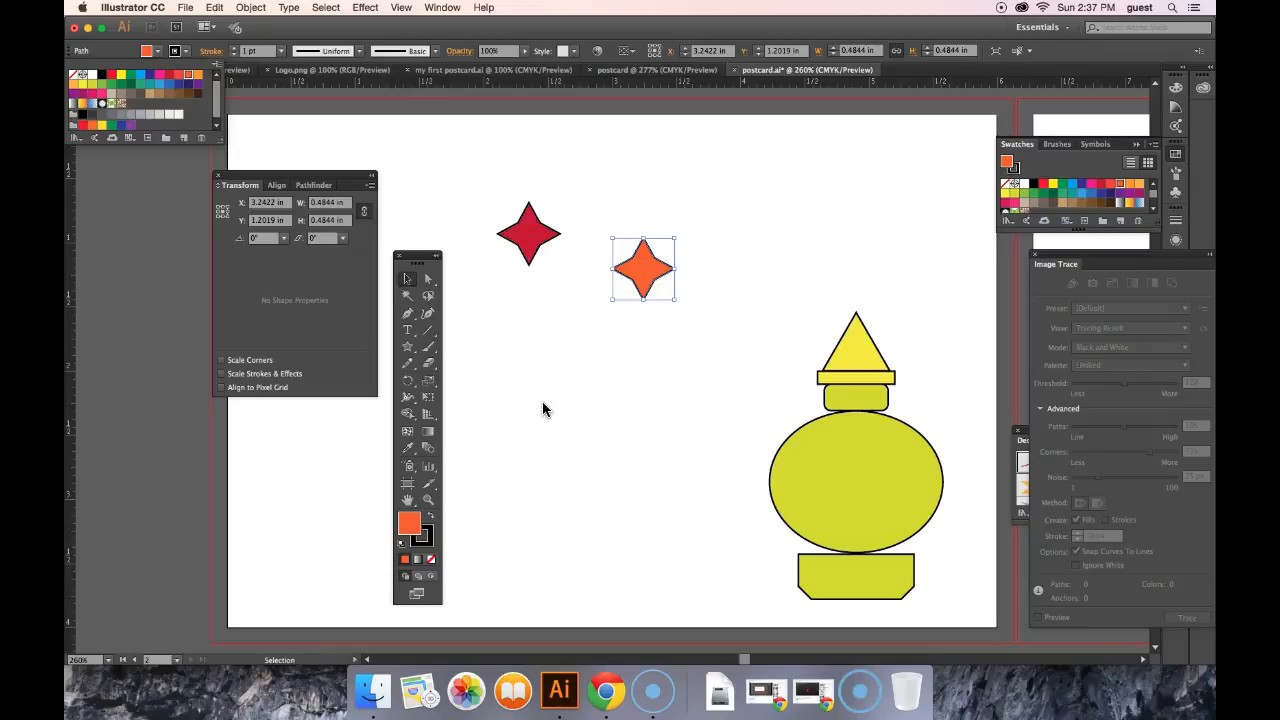
{"action": "left_click", "coordinate": [611, 583]}
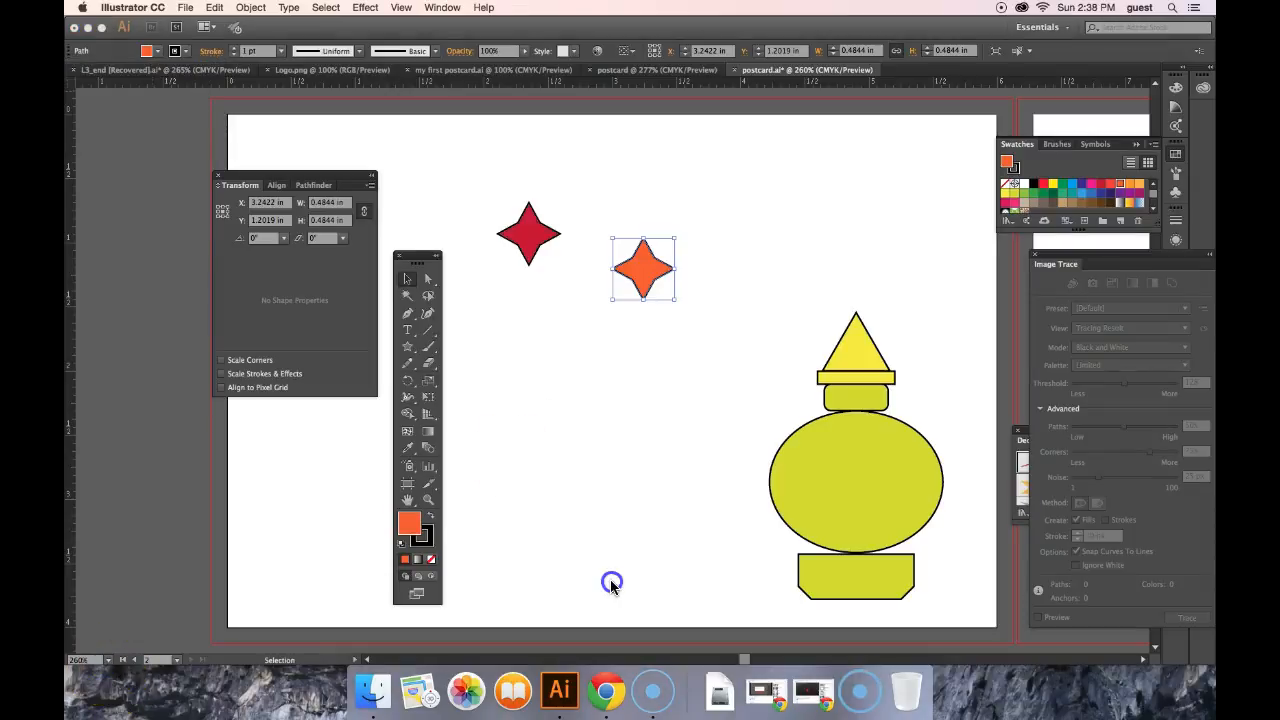
Step: Move the orange star just above the triangle's tip and the red star up to its left, and remove the red star's stroke
{"action": "left_click_drag", "start_coordinate": [643, 269], "coordinate": [886, 282]}
{"action": "left_click_drag", "start_coordinate": [527, 230], "coordinate": [826, 232]}
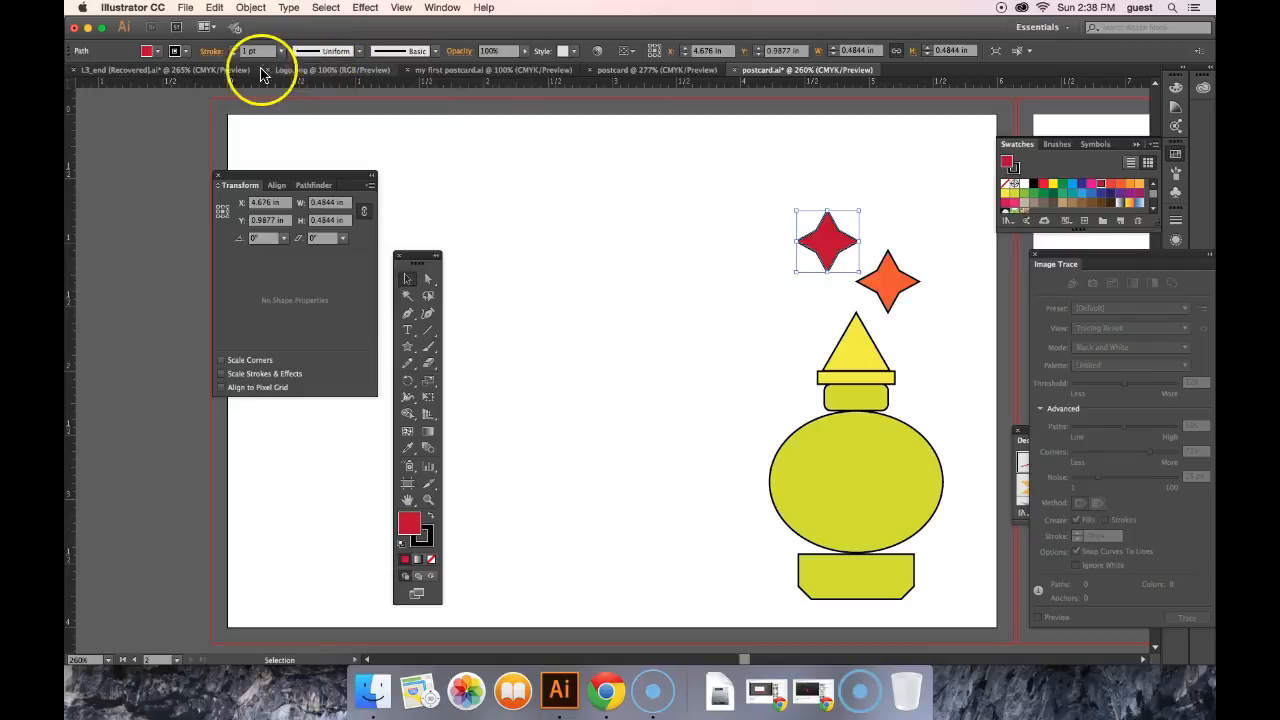
{"action": "left_click", "coordinate": [181, 51]}
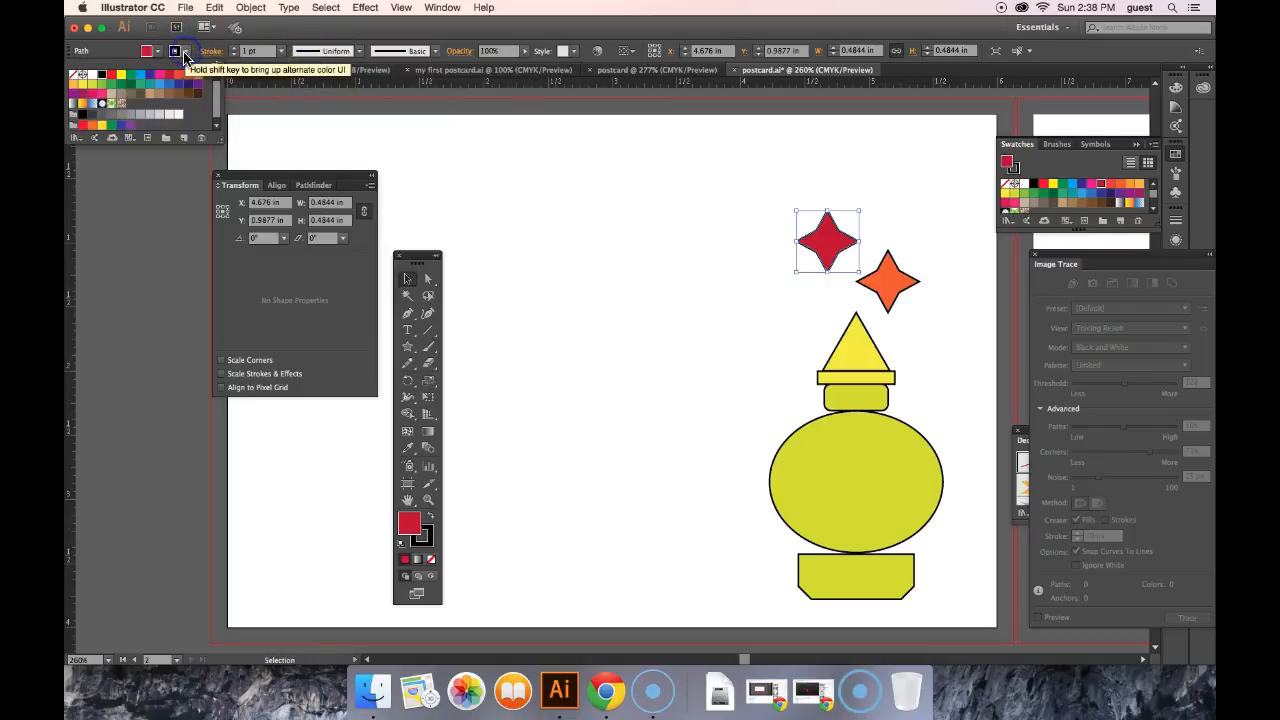
{"action": "left_click", "coordinate": [77, 80]}
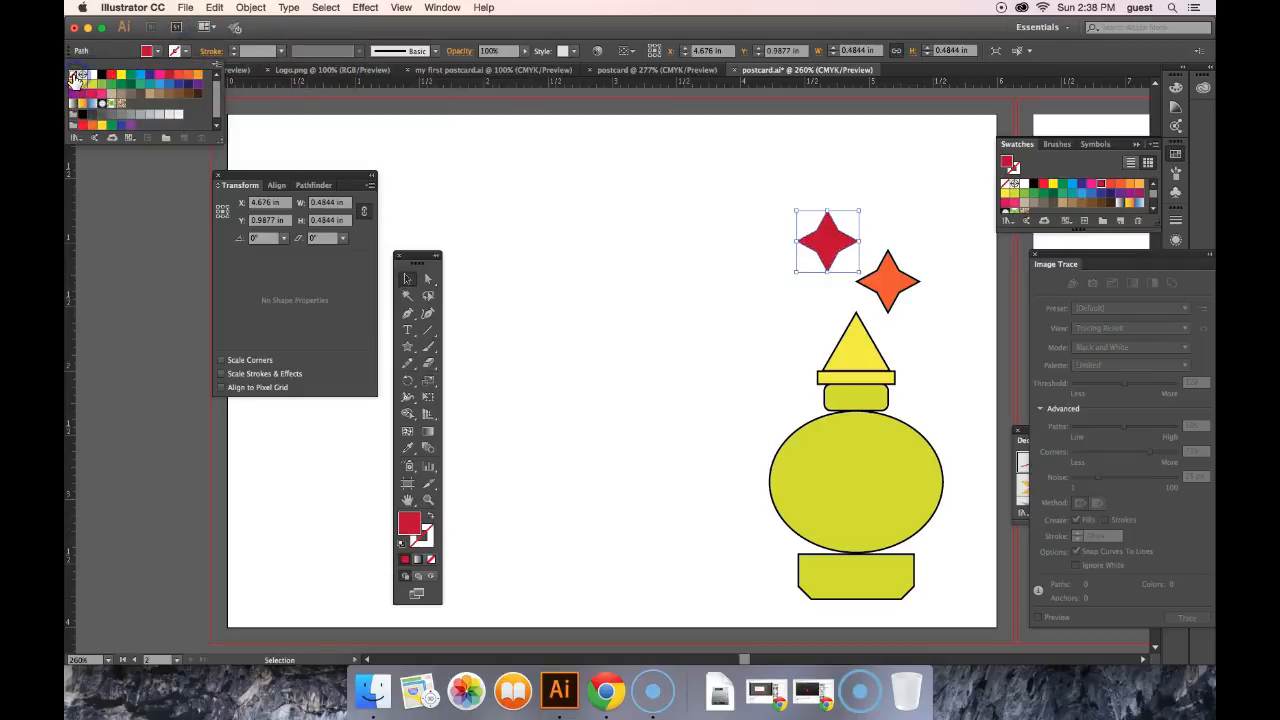
Step: Remove the stroke from the orange star, triangle, cap, neck and oval body together, leaving out the bottle's base
{"action": "left_click", "coordinate": [875, 314]}
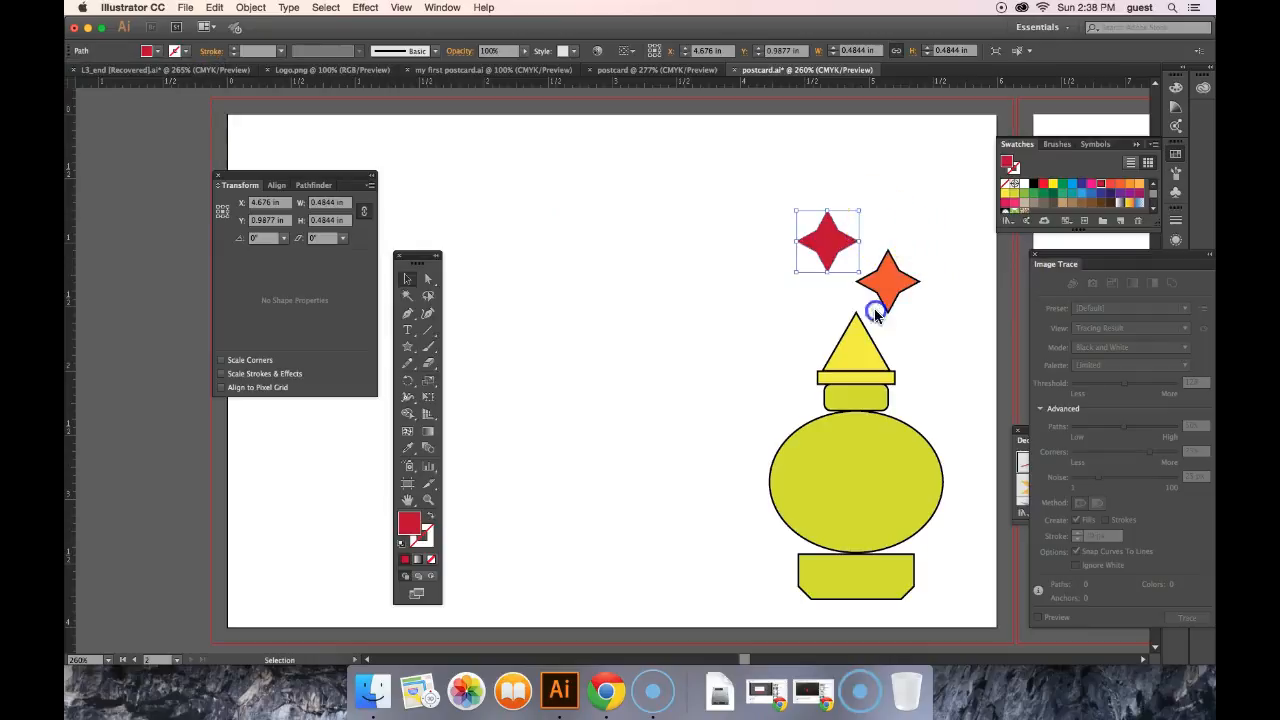
{"action": "left_click", "coordinate": [869, 241]}
{"action": "left_click_drag", "start_coordinate": [867, 234], "coordinate": [955, 542]}
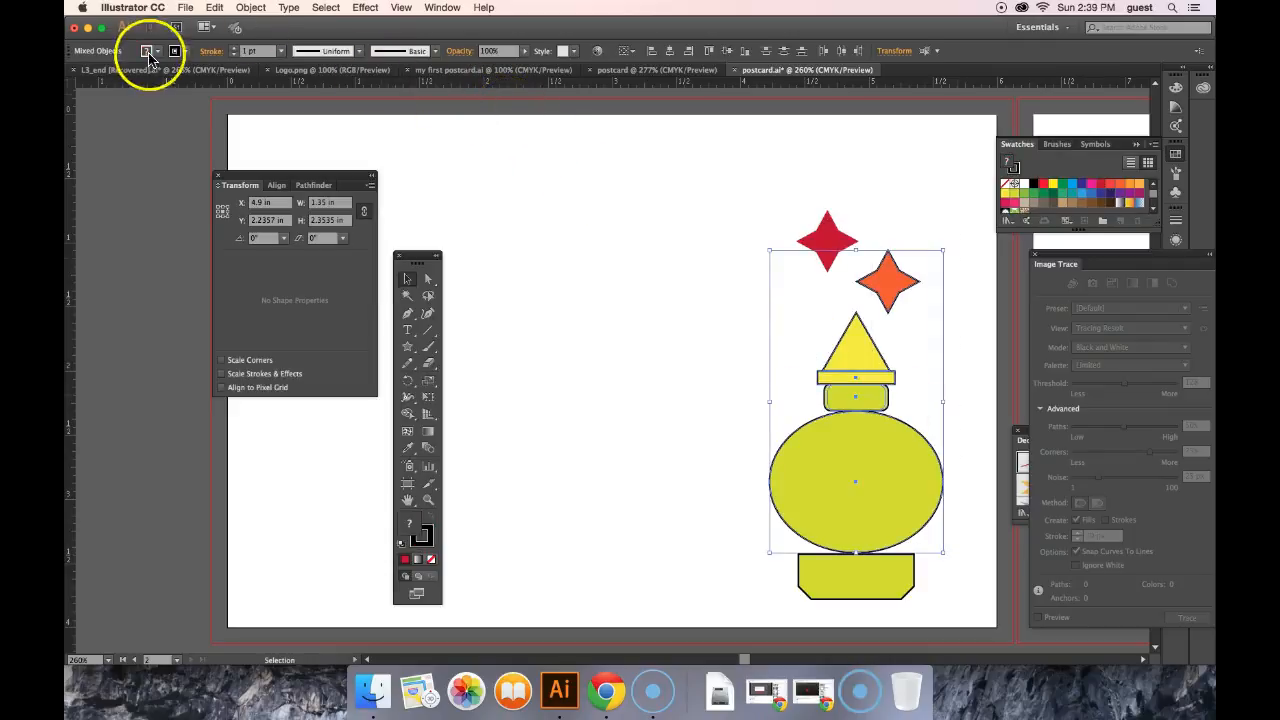
{"action": "left_click", "coordinate": [184, 57]}
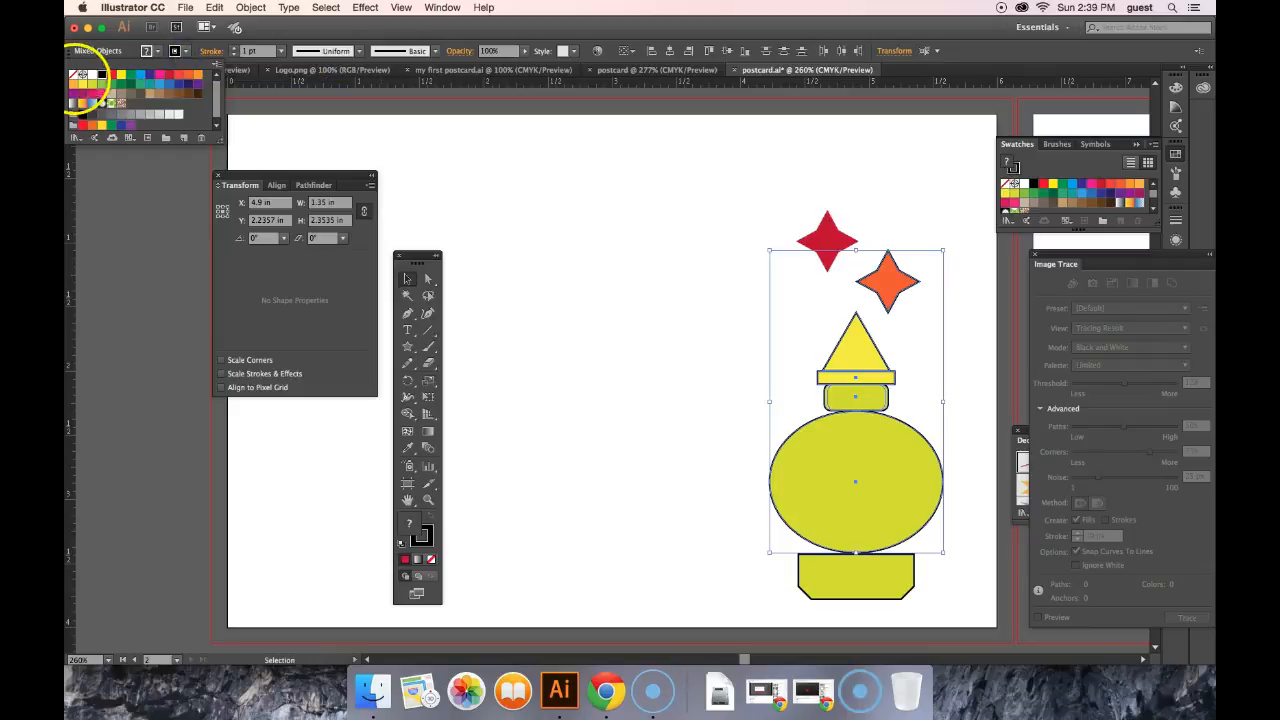
{"action": "left_click", "coordinate": [75, 75]}
{"action": "left_click", "coordinate": [563, 213]}
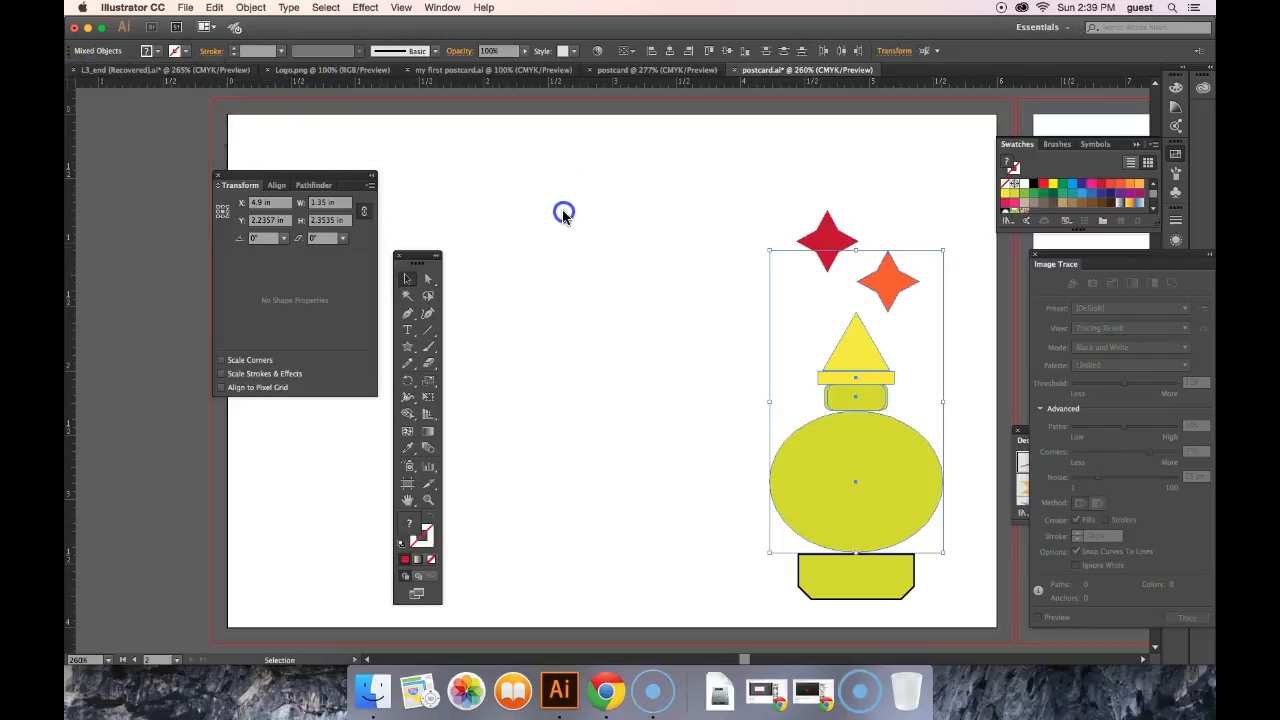
{"action": "left_click", "coordinate": [563, 215]}
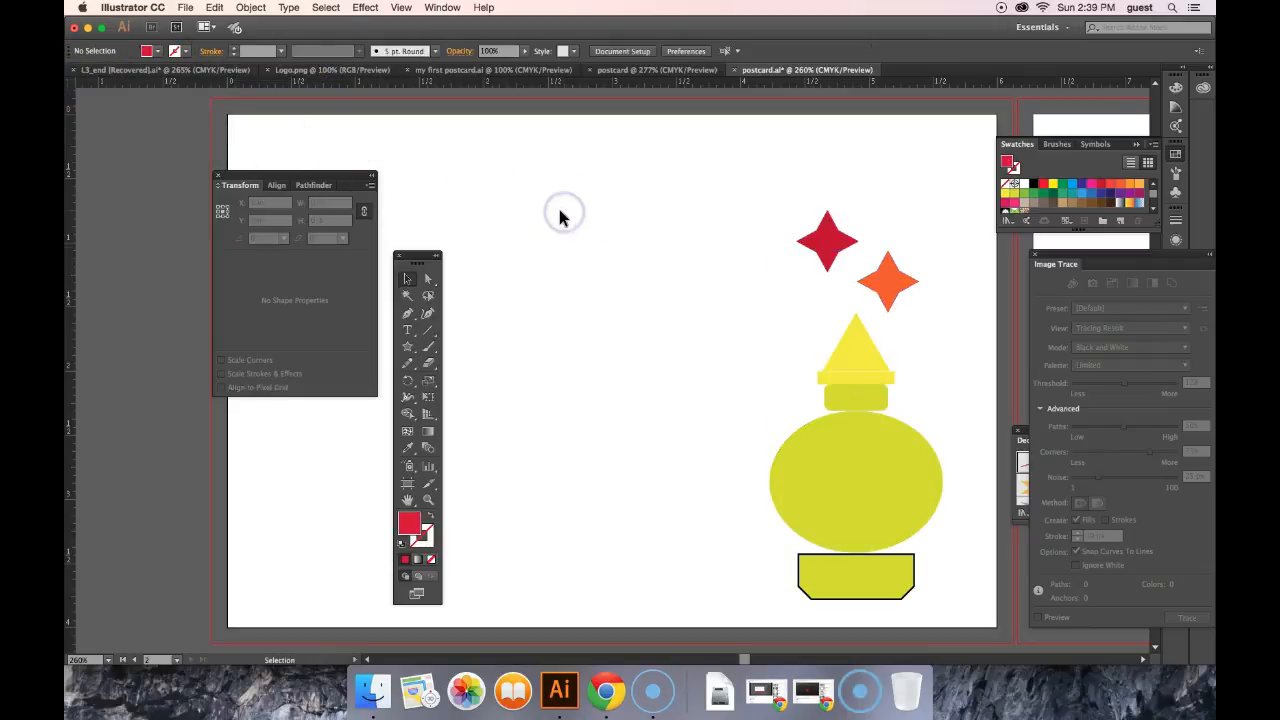
Step: Flatten the triangular stopper to about 0.27 in high by lowering its tip, keeping its bottom edge on the cap
{"action": "left_click", "coordinate": [835, 367]}
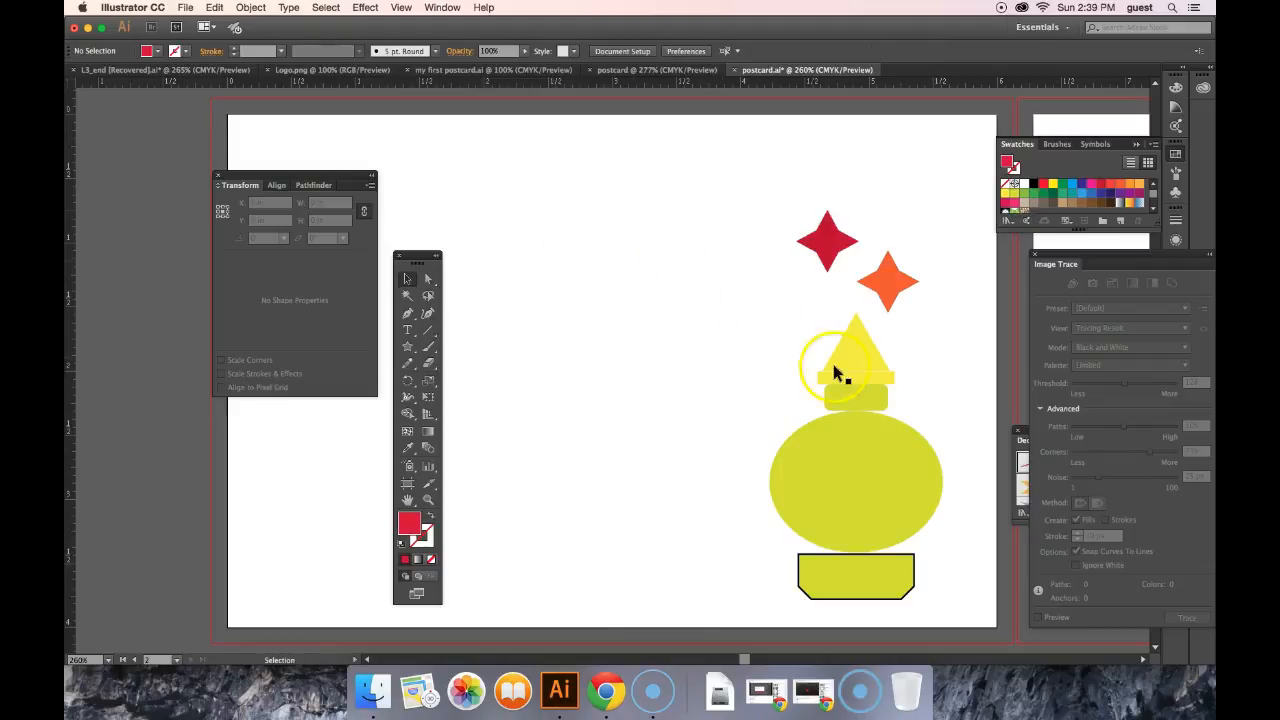
{"action": "left_click", "coordinate": [864, 342]}
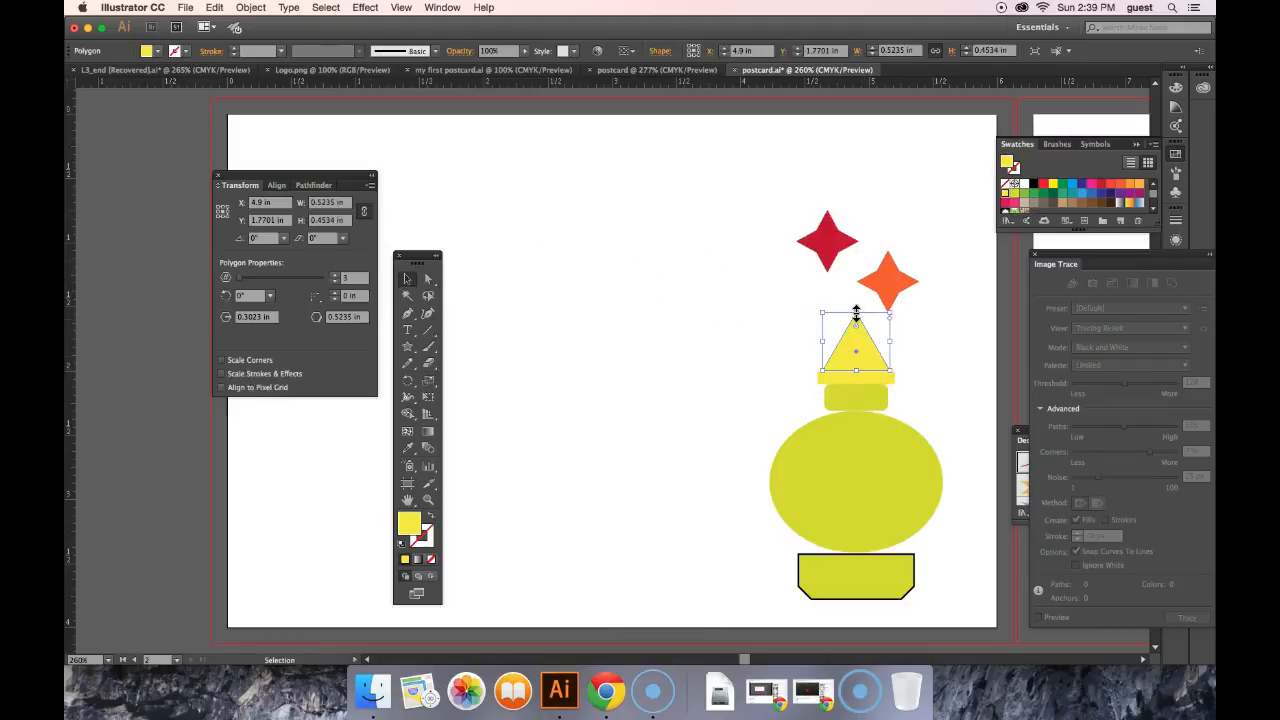
{"action": "left_click_drag", "start_coordinate": [857, 313], "coordinate": [857, 338]}
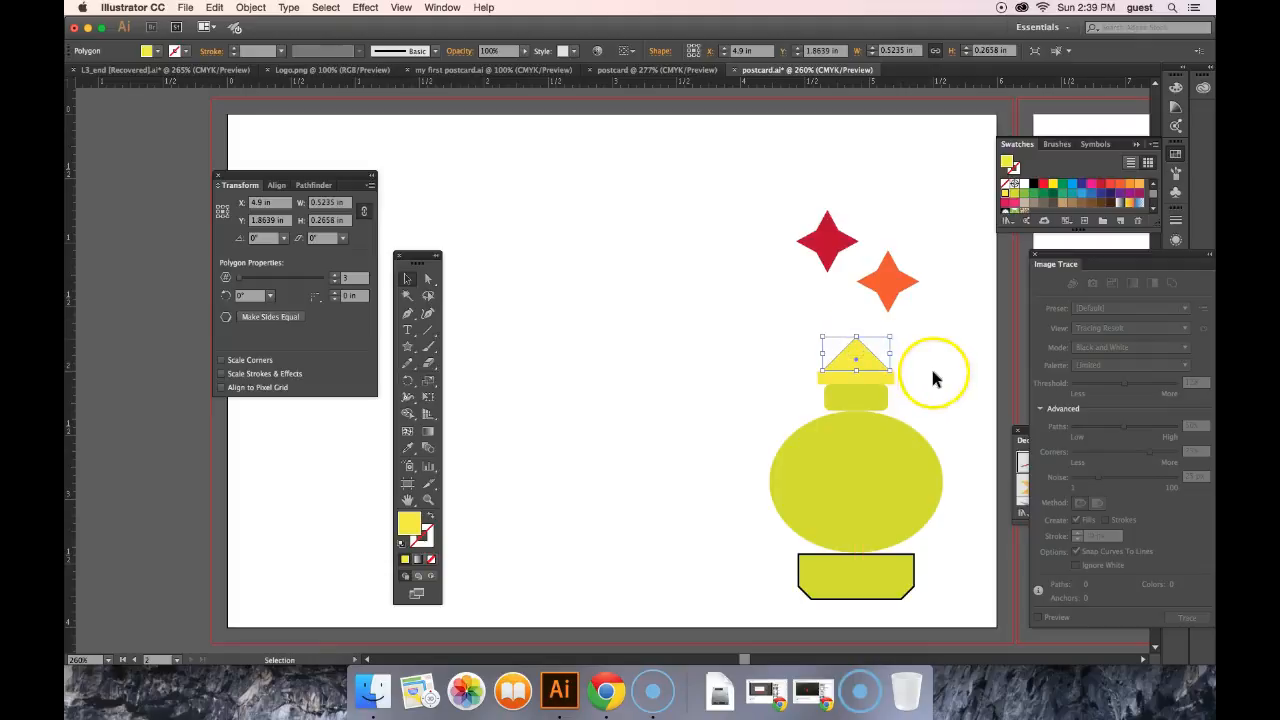
{"action": "left_click", "coordinate": [931, 375]}
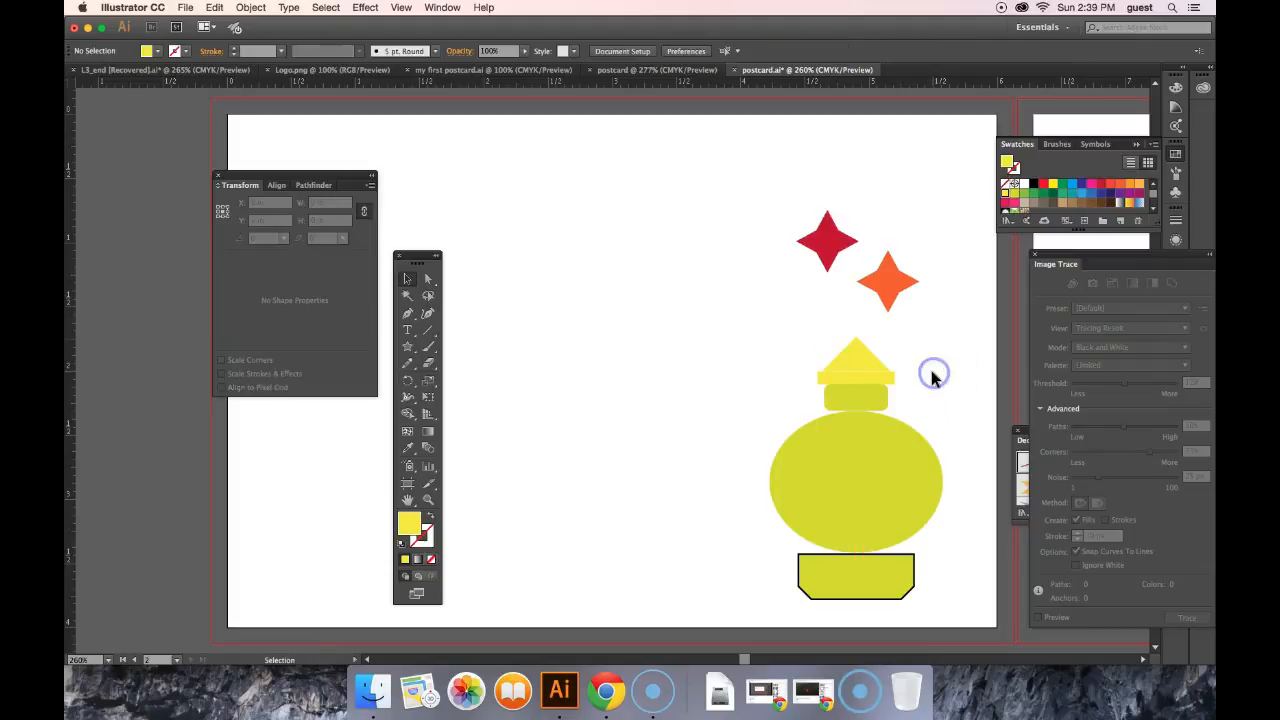
Step: Fill the bottle's base with the yellow C=5 M=0 Y=90 K=0 and give it a yellow-green stroke
{"action": "left_click", "coordinate": [908, 566]}
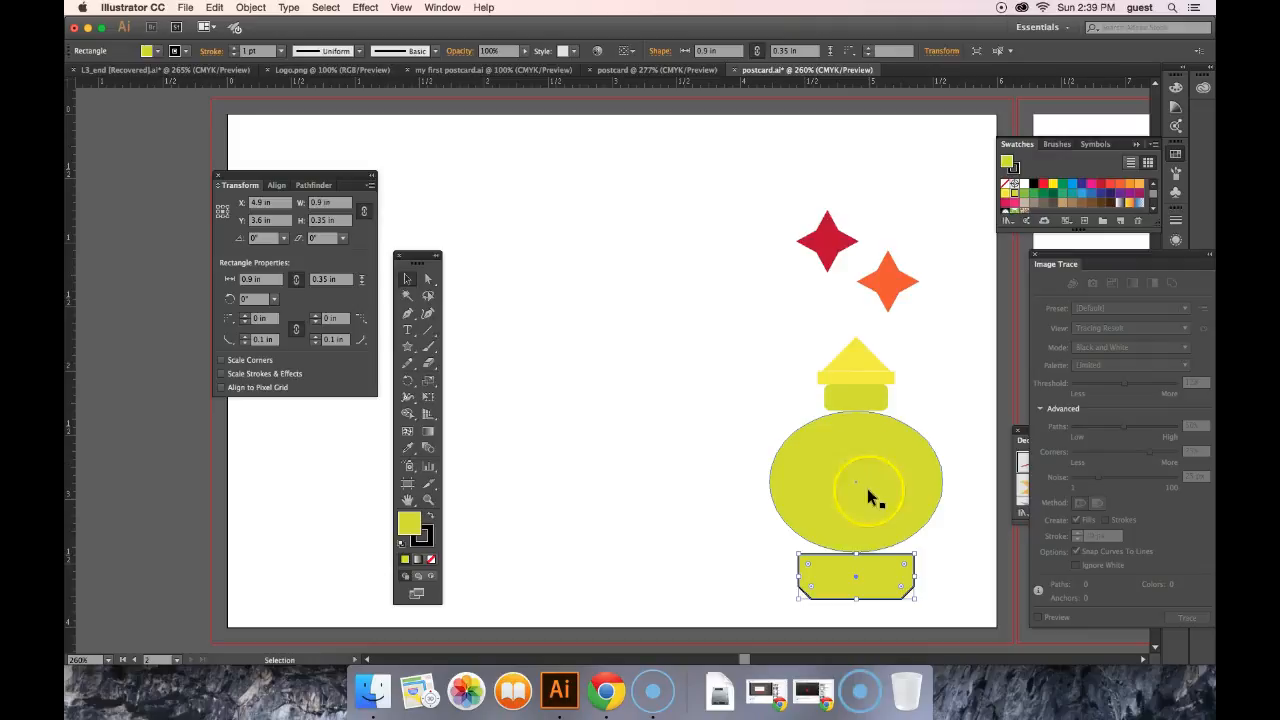
{"action": "left_click", "coordinate": [156, 51]}
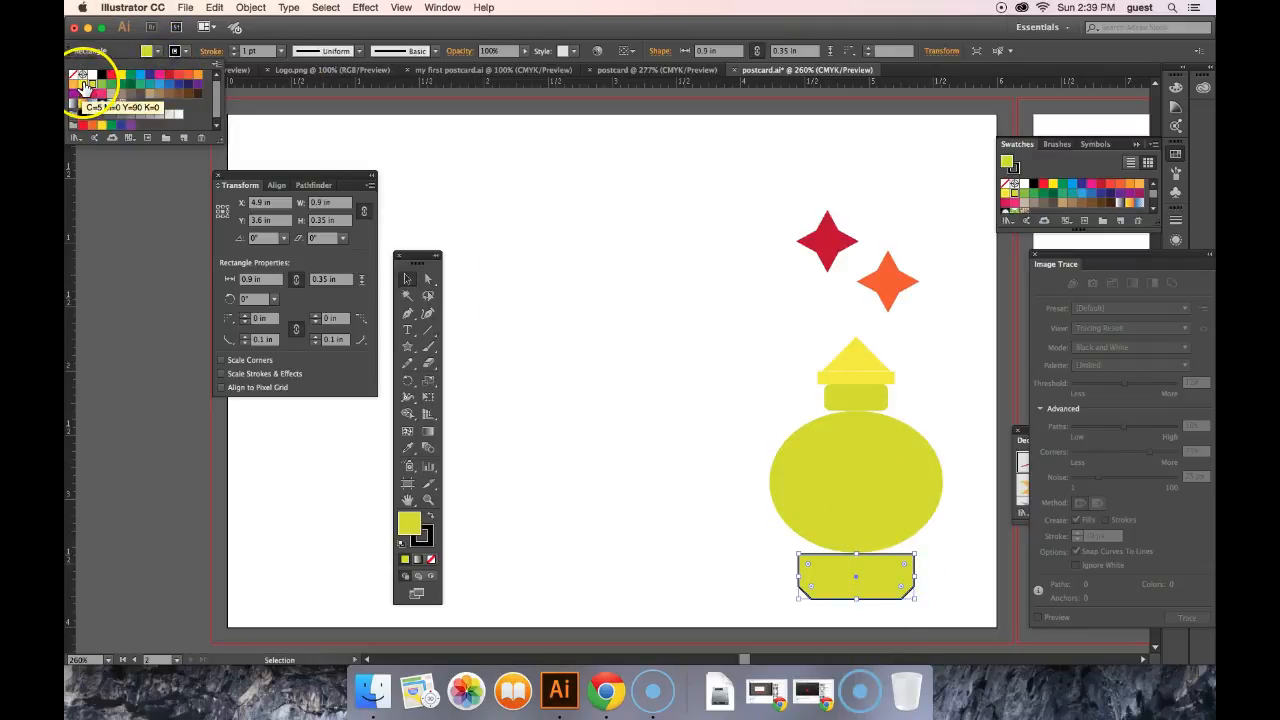
{"action": "left_click", "coordinate": [86, 84]}
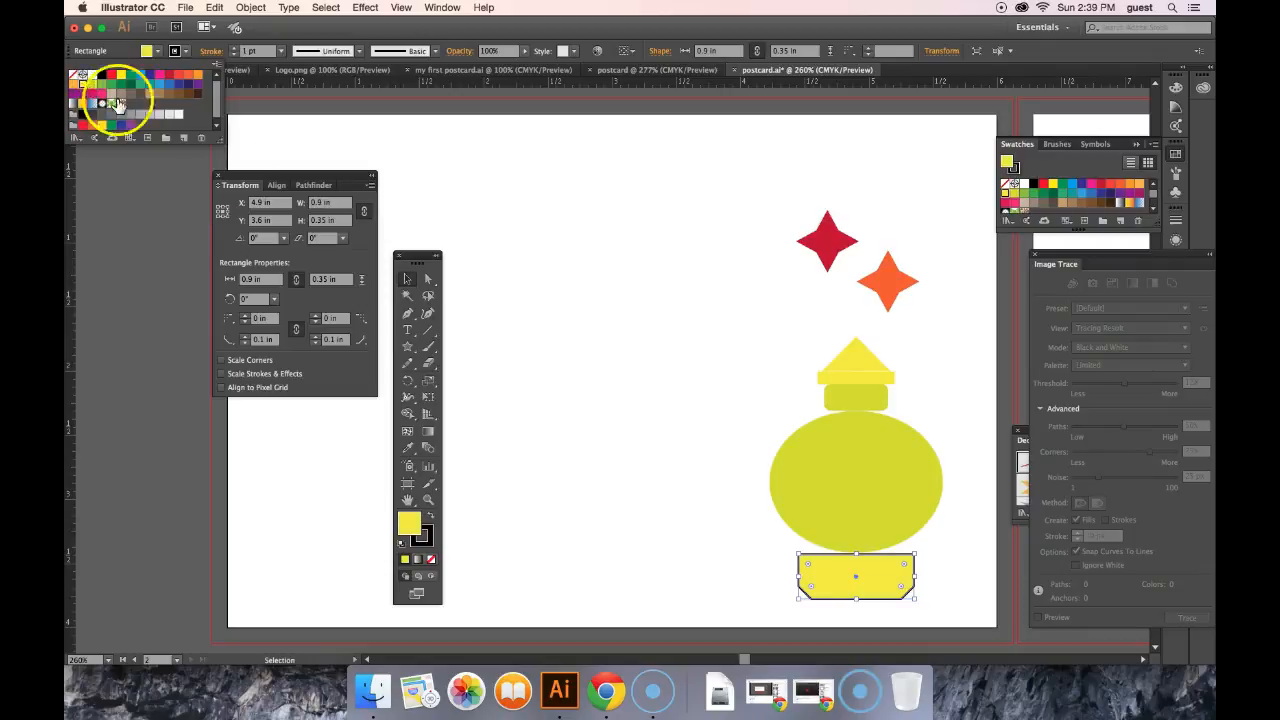
{"action": "left_click", "coordinate": [187, 54]}
{"action": "left_click", "coordinate": [186, 52]}
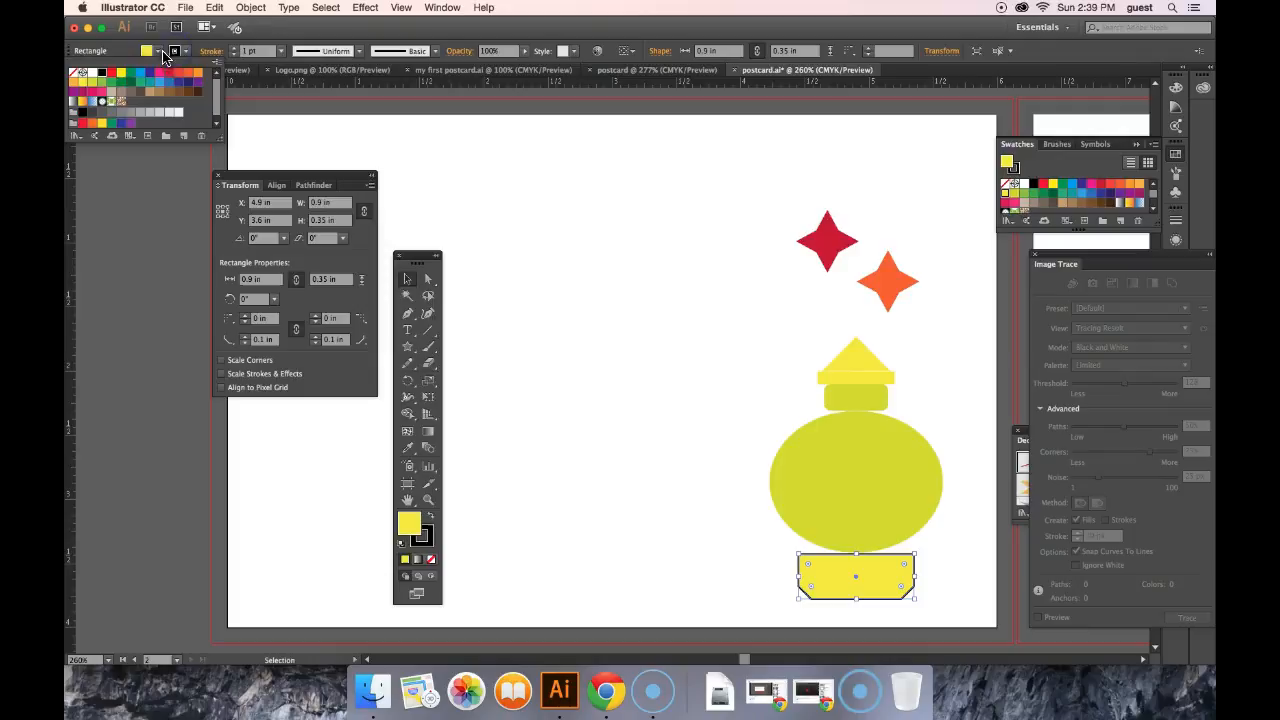
{"action": "left_click", "coordinate": [91, 86]}
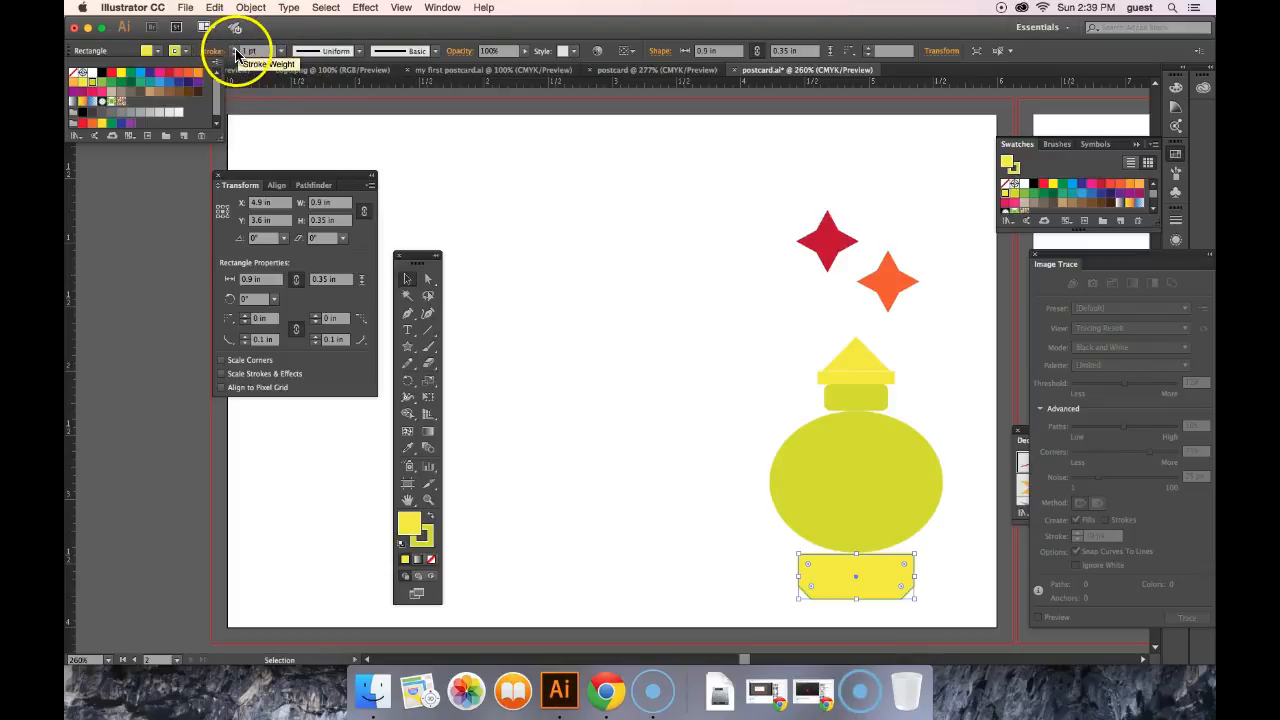
Step: Set the base's stroke weight to 5 pt and deselect it
{"action": "left_click", "coordinate": [234, 55]}
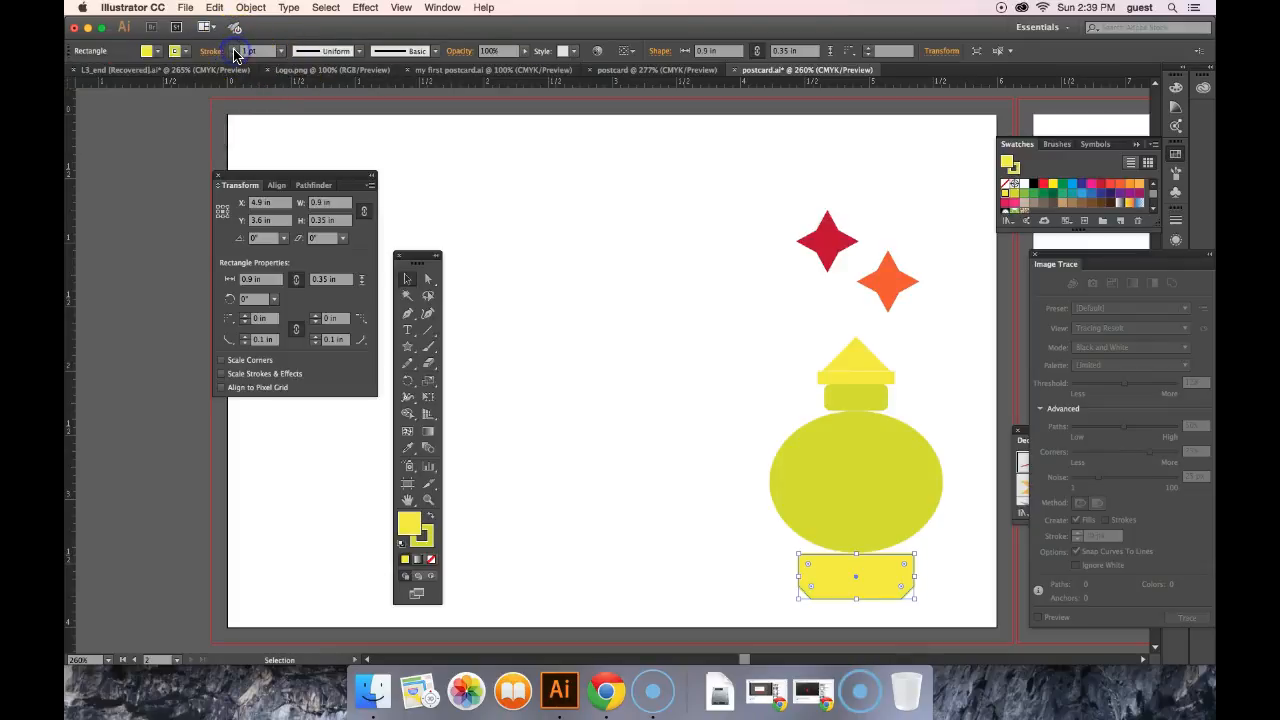
{"action": "left_click", "coordinate": [234, 55]}
{"action": "left_click", "coordinate": [234, 55]}
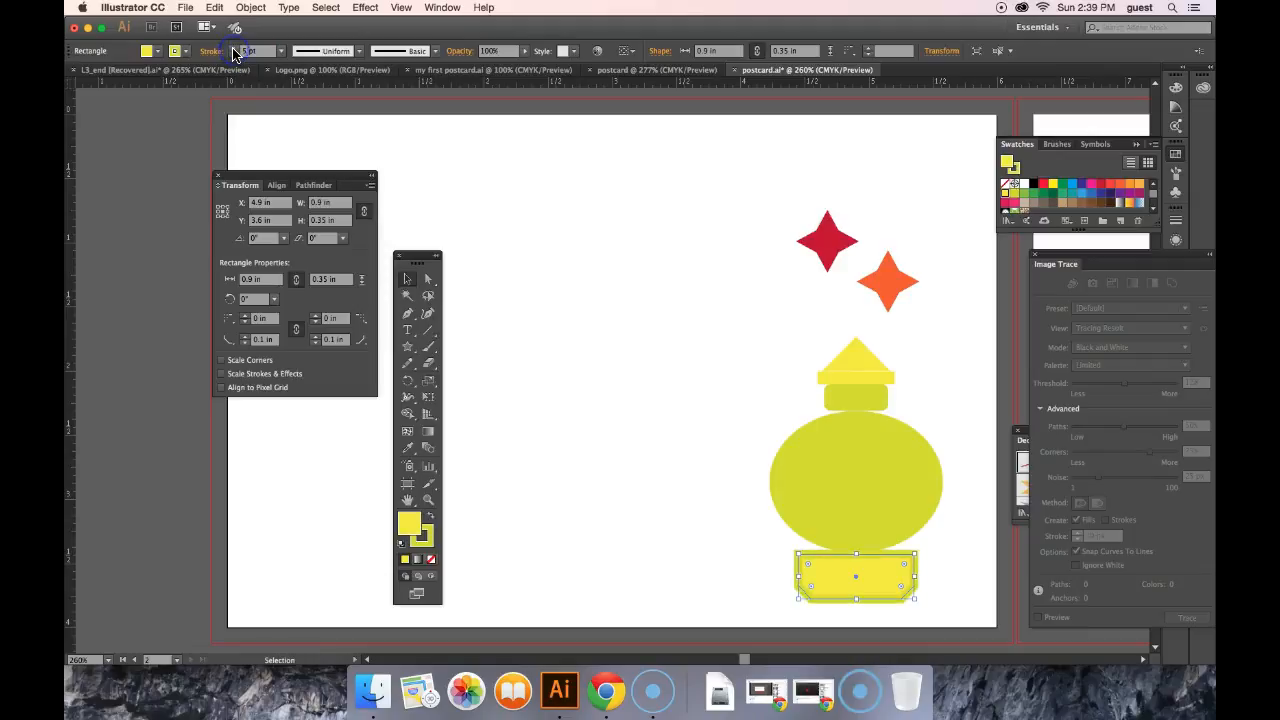
{"action": "left_click", "coordinate": [745, 526]}
{"action": "left_click", "coordinate": [1040, 620]}
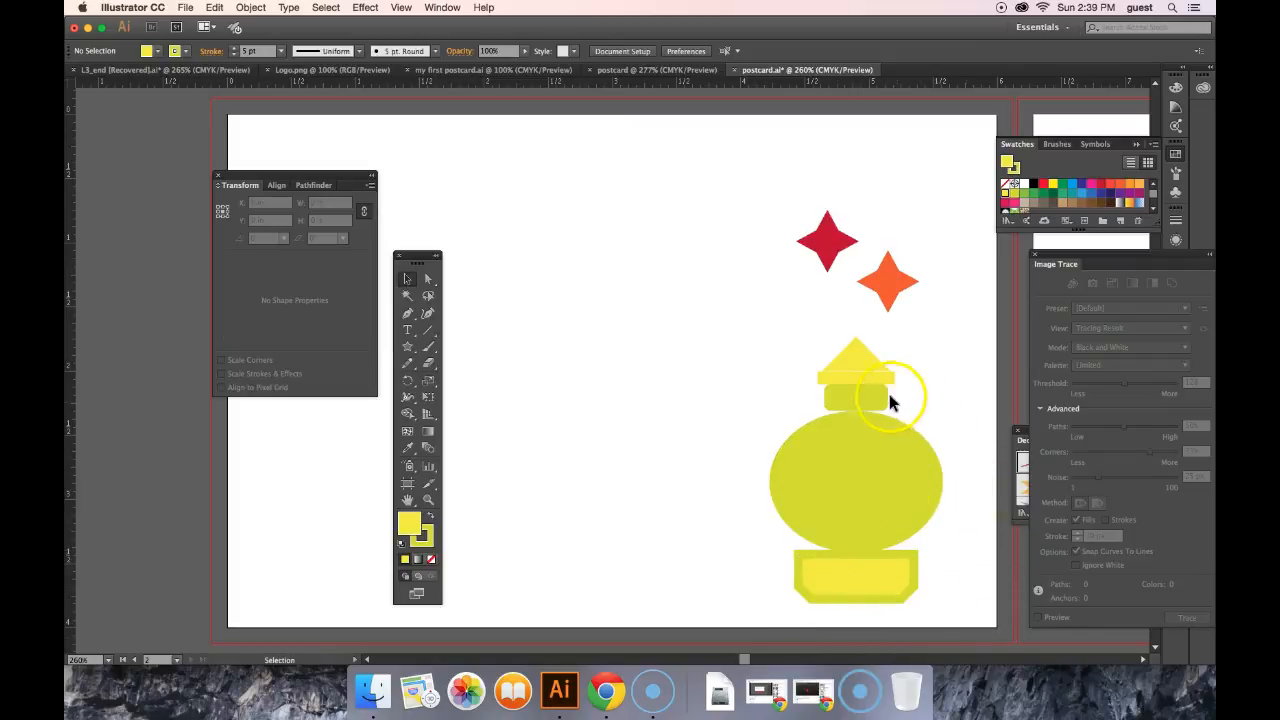
Step: Nudge the triangle, cap and neck down onto the oval body, and the triangle slightly further down onto the cap
{"action": "left_click_drag", "start_coordinate": [814, 330], "coordinate": [910, 414]}
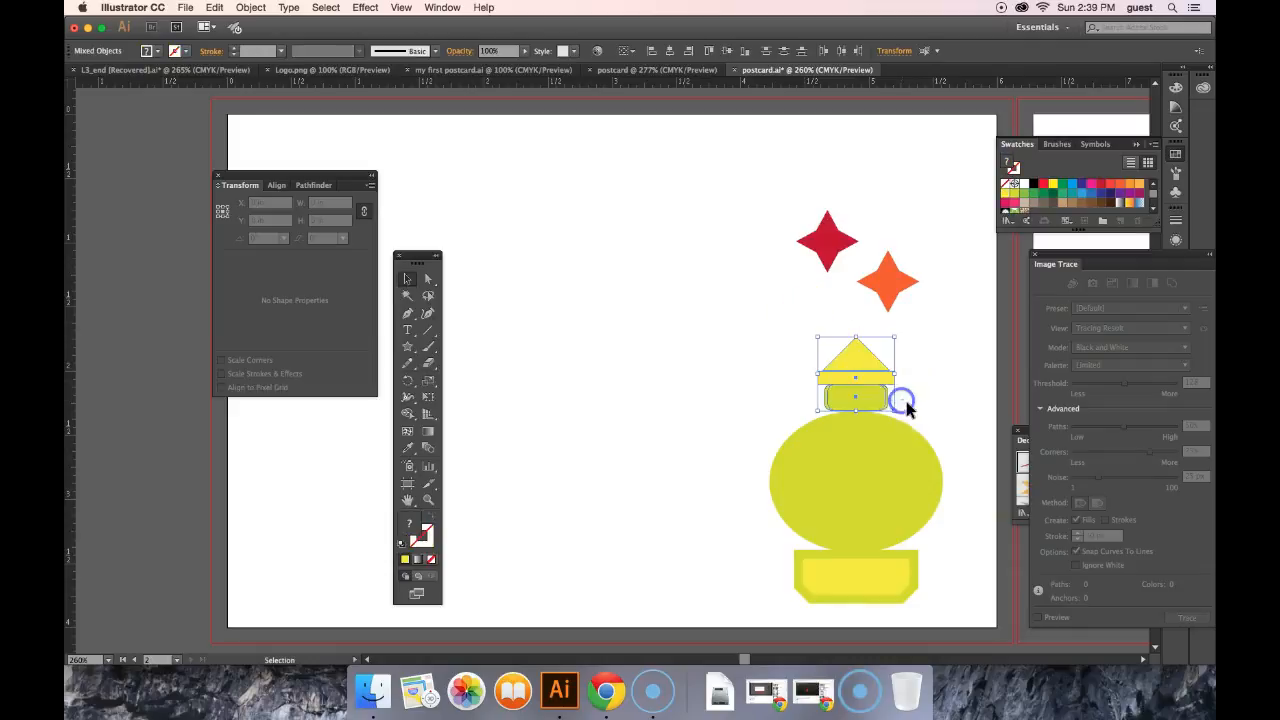
{"action": "key", "text": "Down"}
{"action": "left_click", "coordinate": [952, 414]}
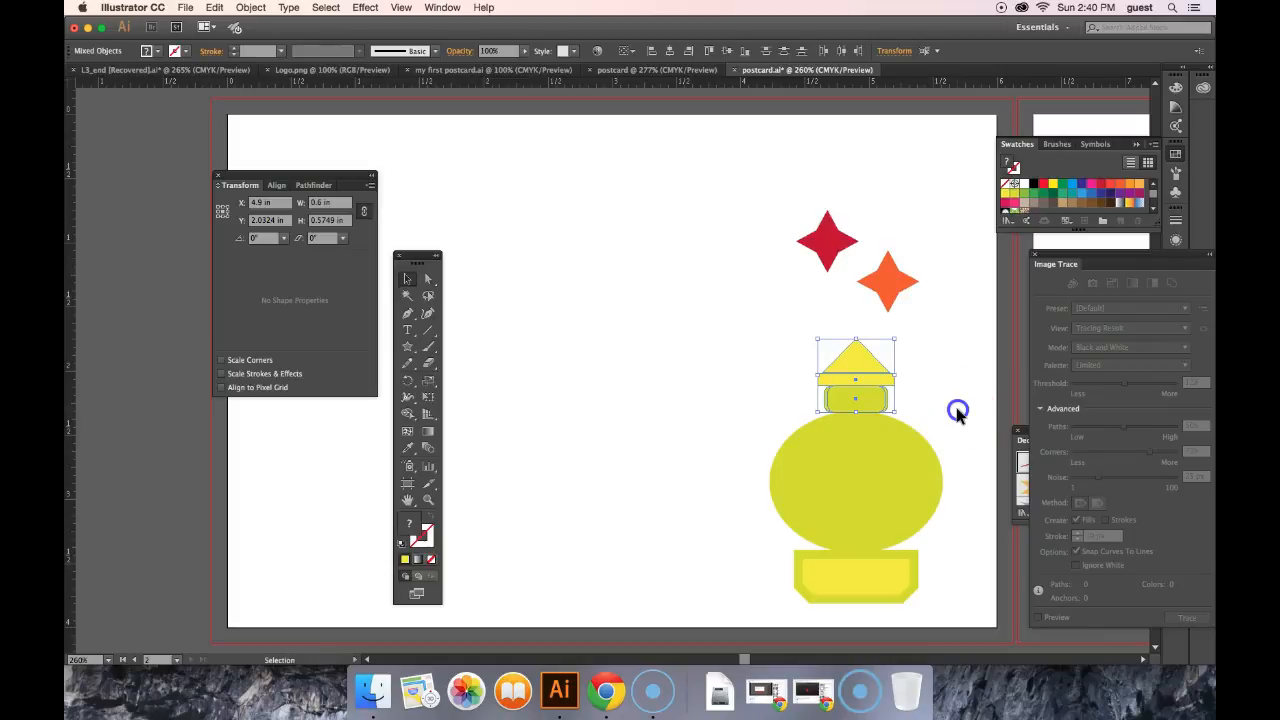
{"action": "left_click", "coordinate": [857, 356]}
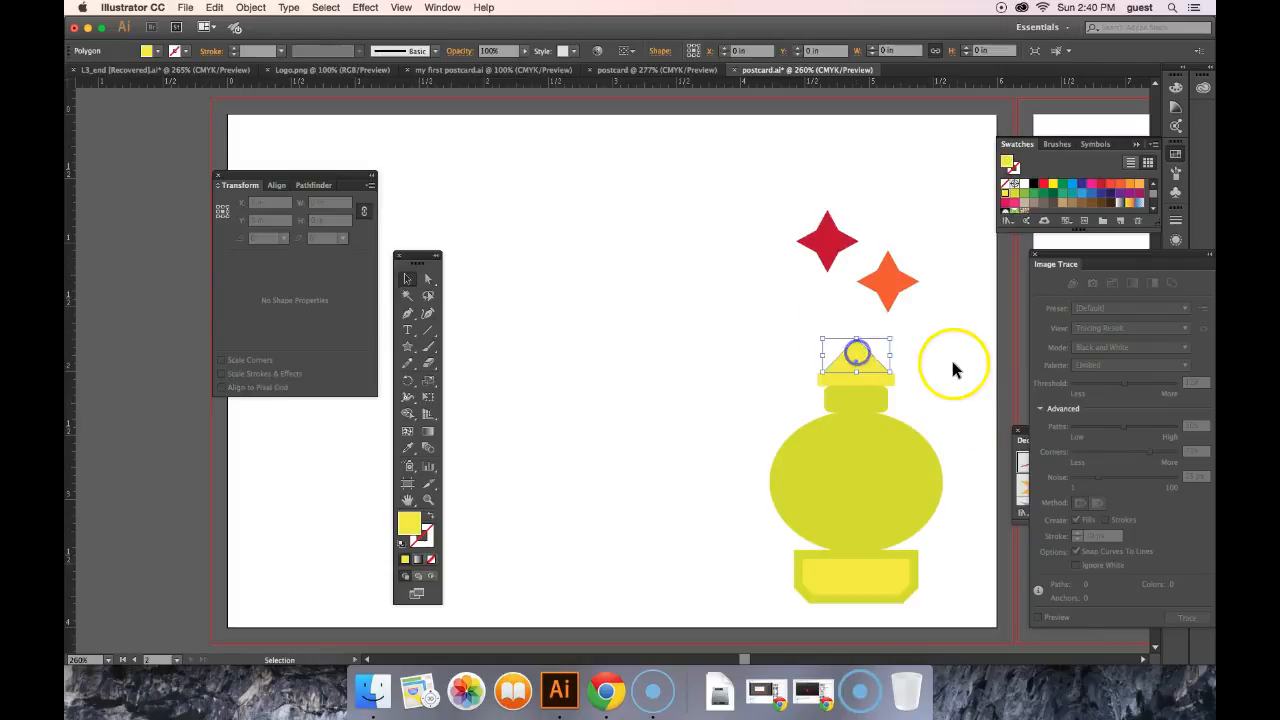
{"action": "left_click", "coordinate": [957, 372]}
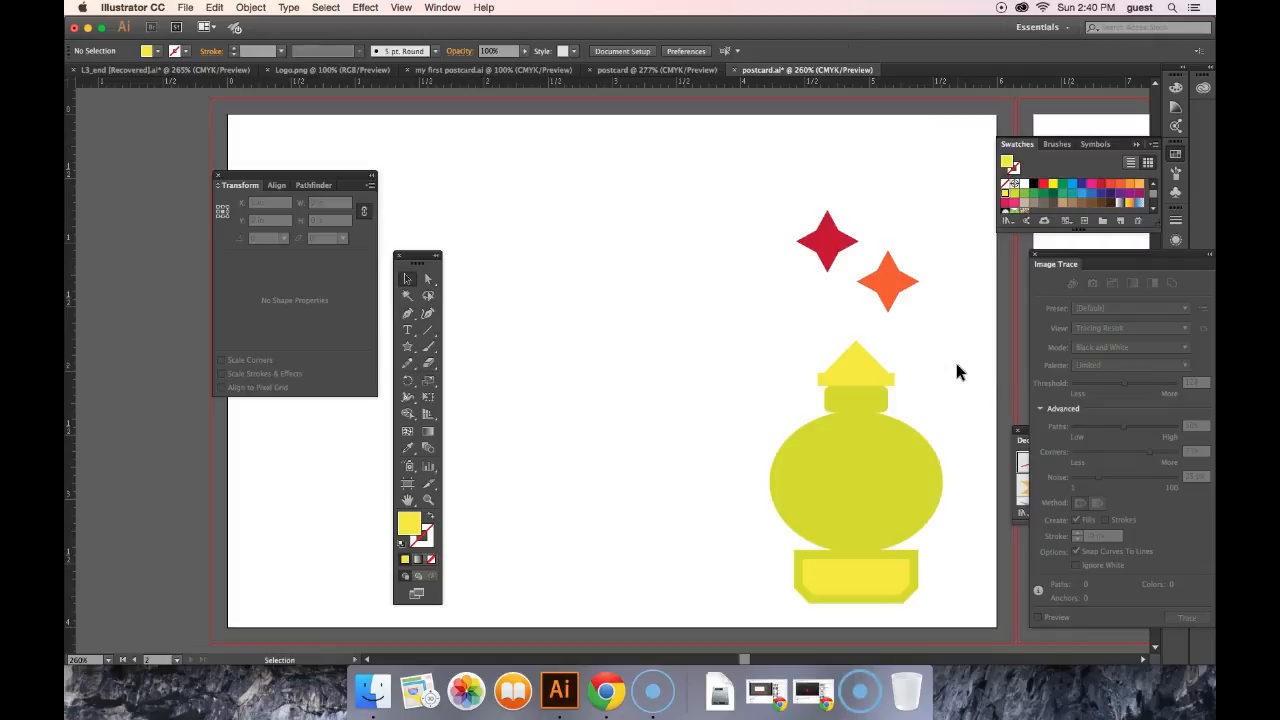
{"action": "left_click", "coordinate": [943, 345]}
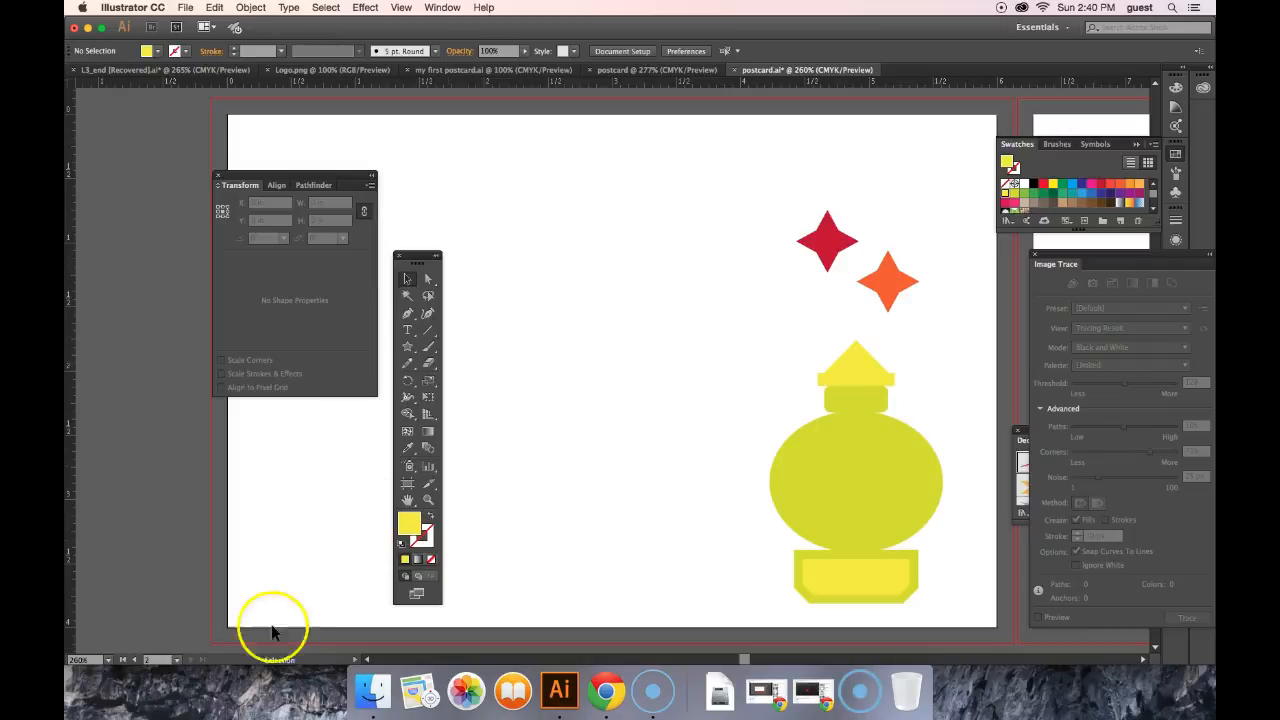
Step: Clear the floating tool and Transform palettes away from the stars and the empty area beside them
{"action": "left_click", "coordinate": [100, 665]}
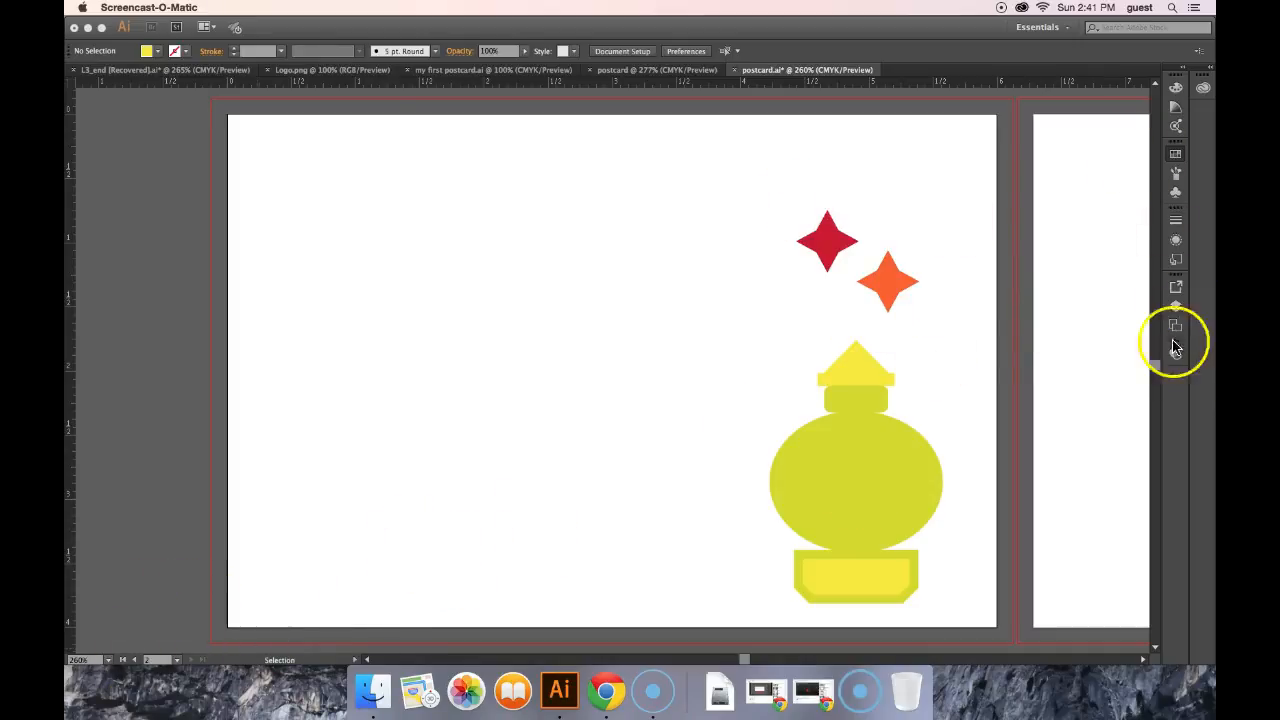
{"action": "left_click", "coordinate": [680, 269]}
{"action": "left_click", "coordinate": [428, 502]}
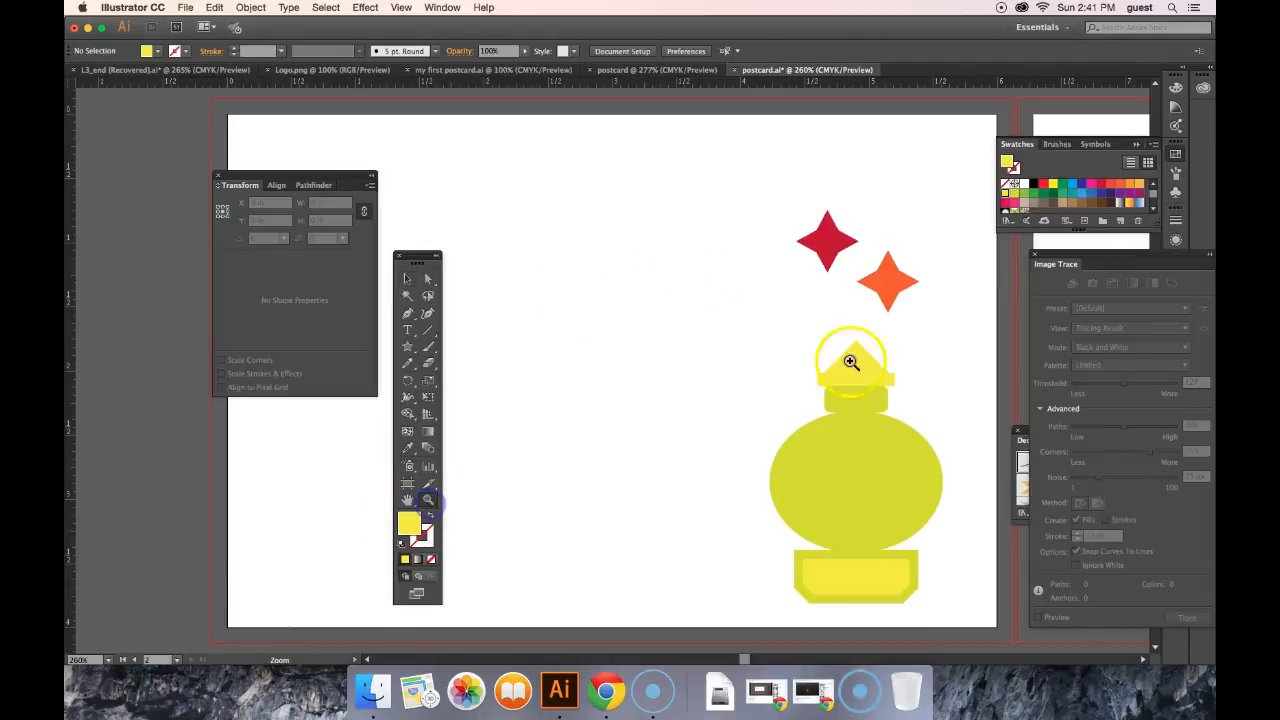
{"action": "left_click_drag", "start_coordinate": [752, 180], "coordinate": [969, 421]}
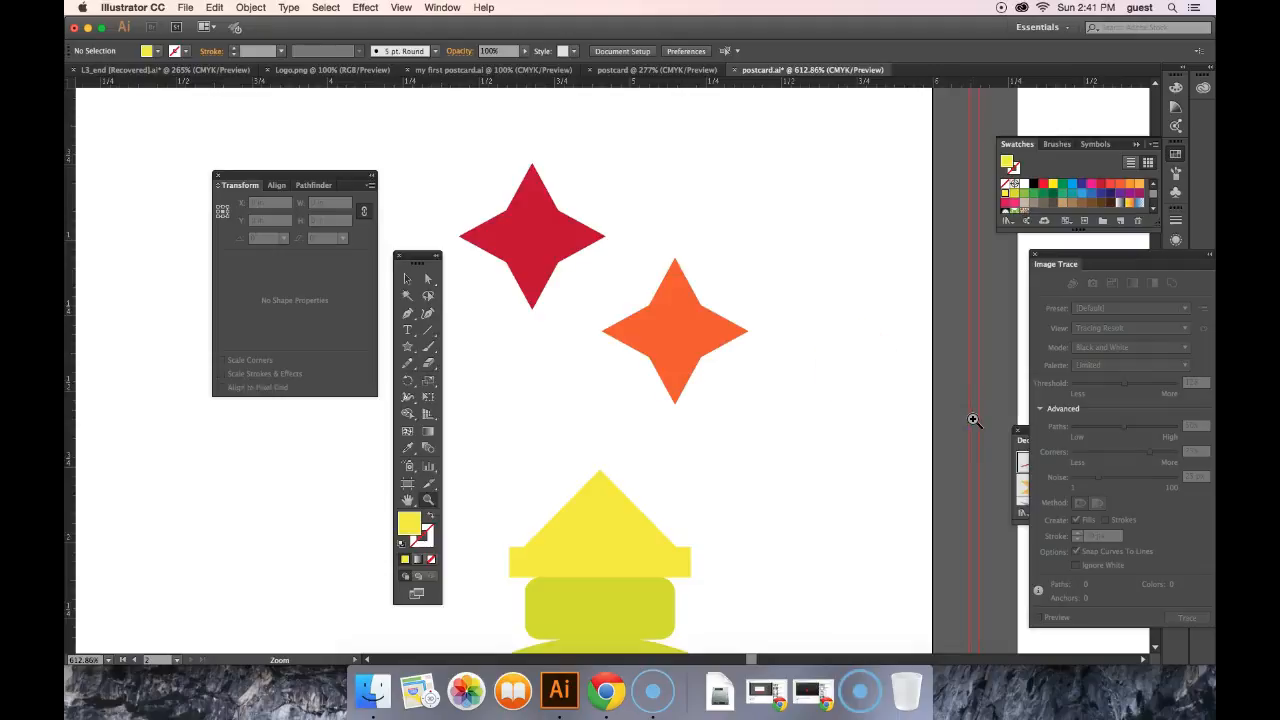
{"action": "left_click_drag", "start_coordinate": [420, 262], "coordinate": [903, 280]}
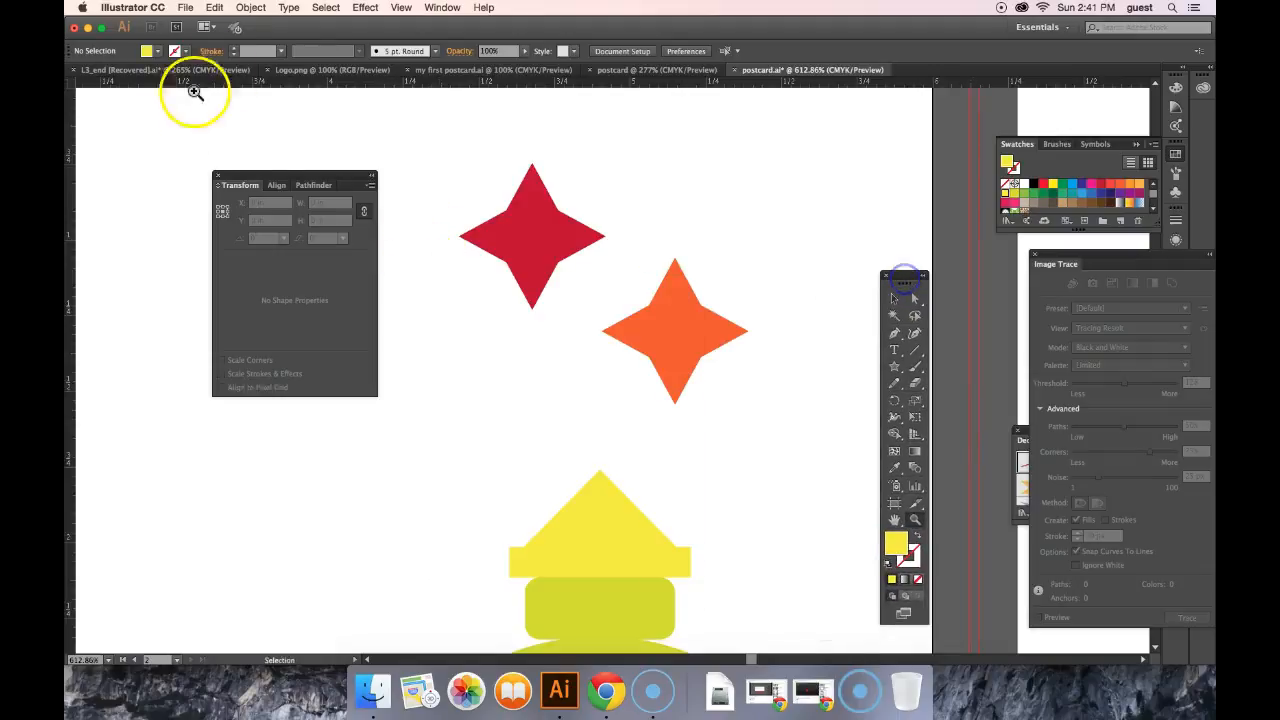
{"action": "left_click_drag", "start_coordinate": [251, 175], "coordinate": [1024, 252]}
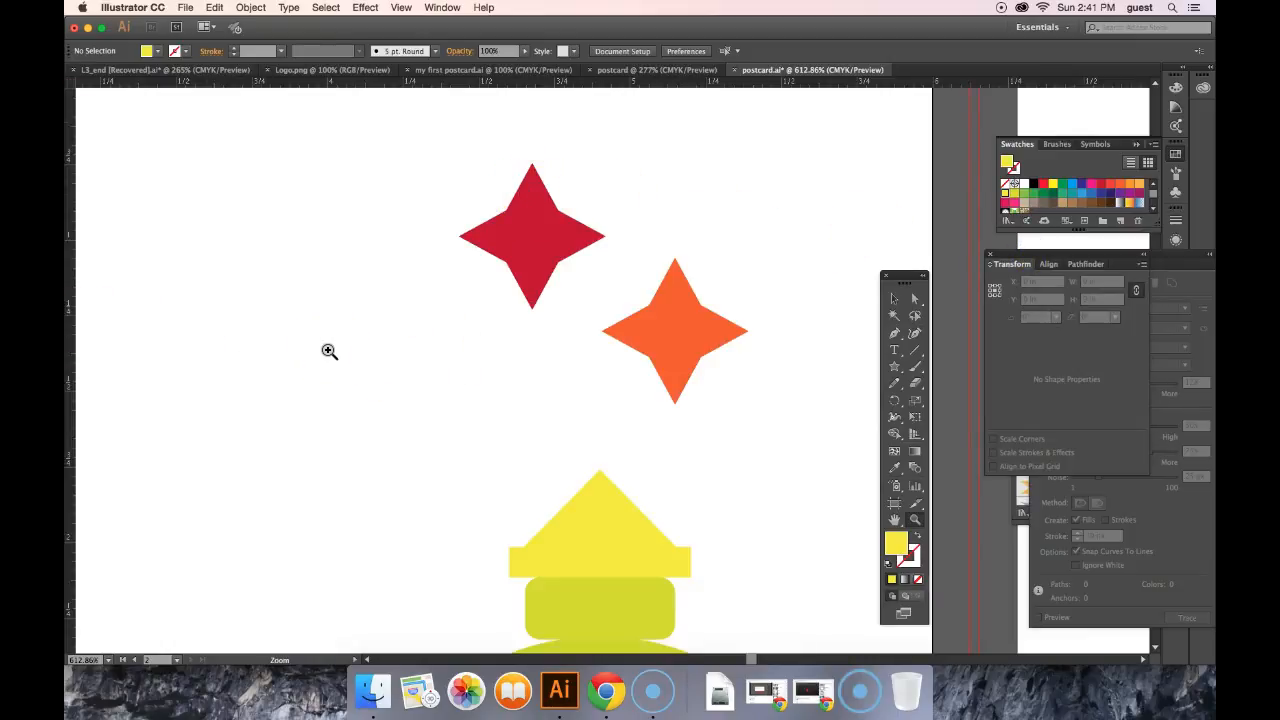
Step: Choose the Ellipse tool and display the artwork in Outline mode
{"action": "left_click", "coordinate": [895, 373]}
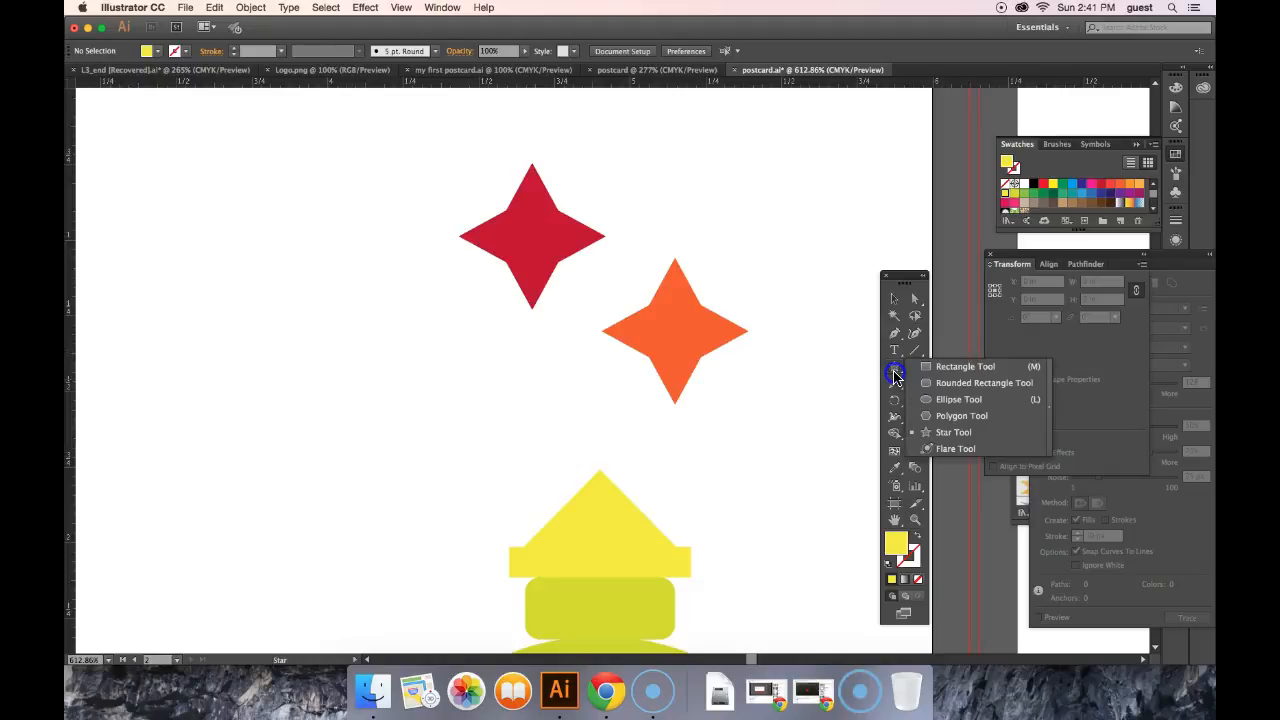
{"action": "left_click_drag", "start_coordinate": [895, 373], "coordinate": [929, 396]}
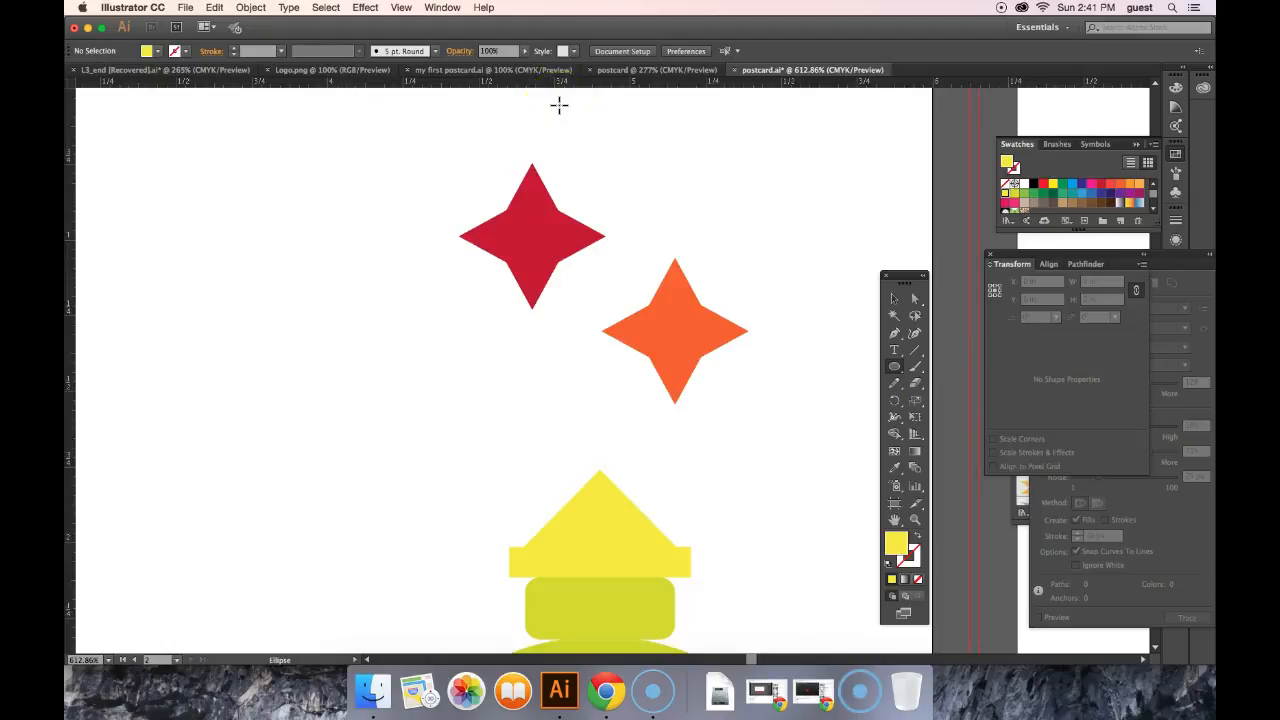
{"action": "left_click", "coordinate": [400, 7]}
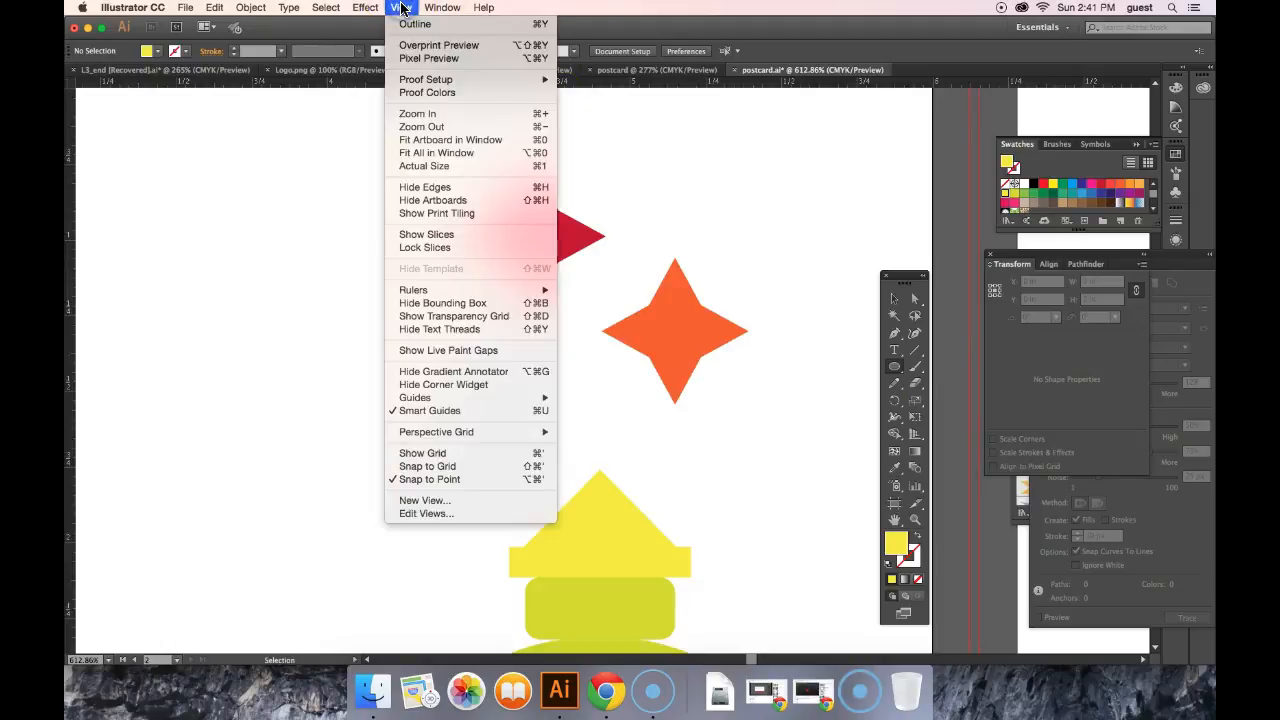
{"action": "left_click", "coordinate": [405, 24]}
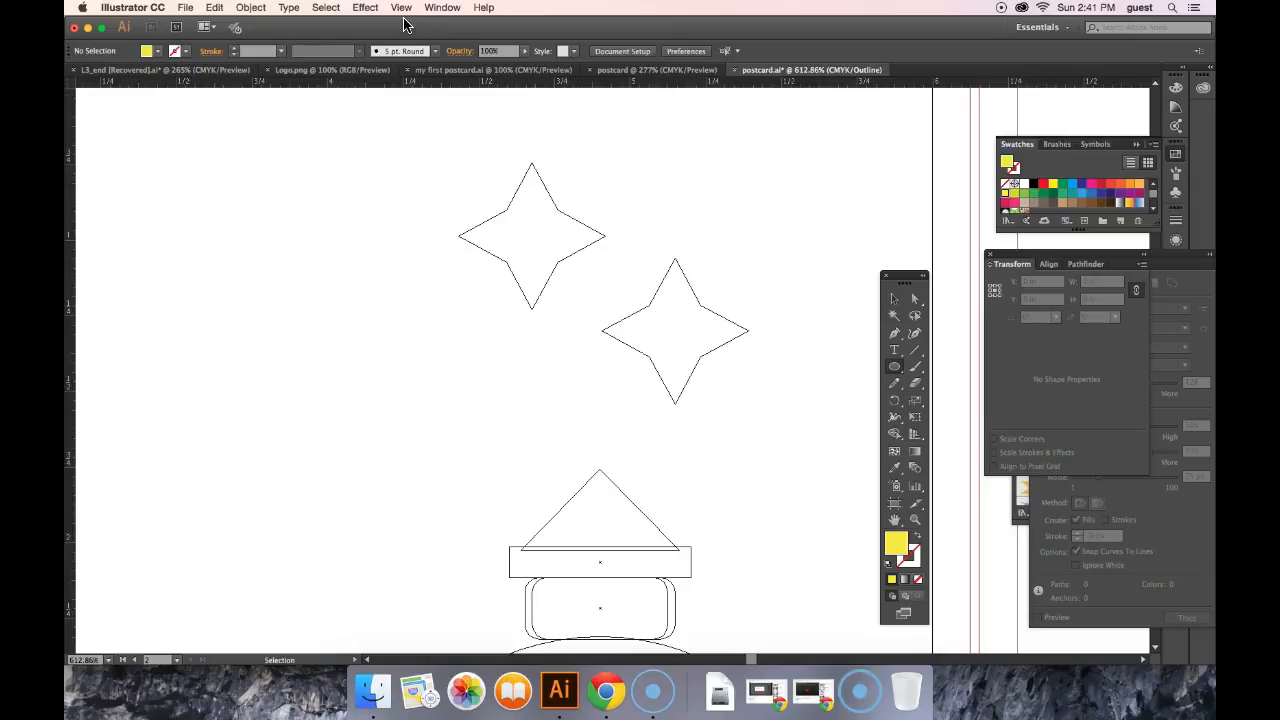
{"action": "left_click", "coordinate": [401, 51]}
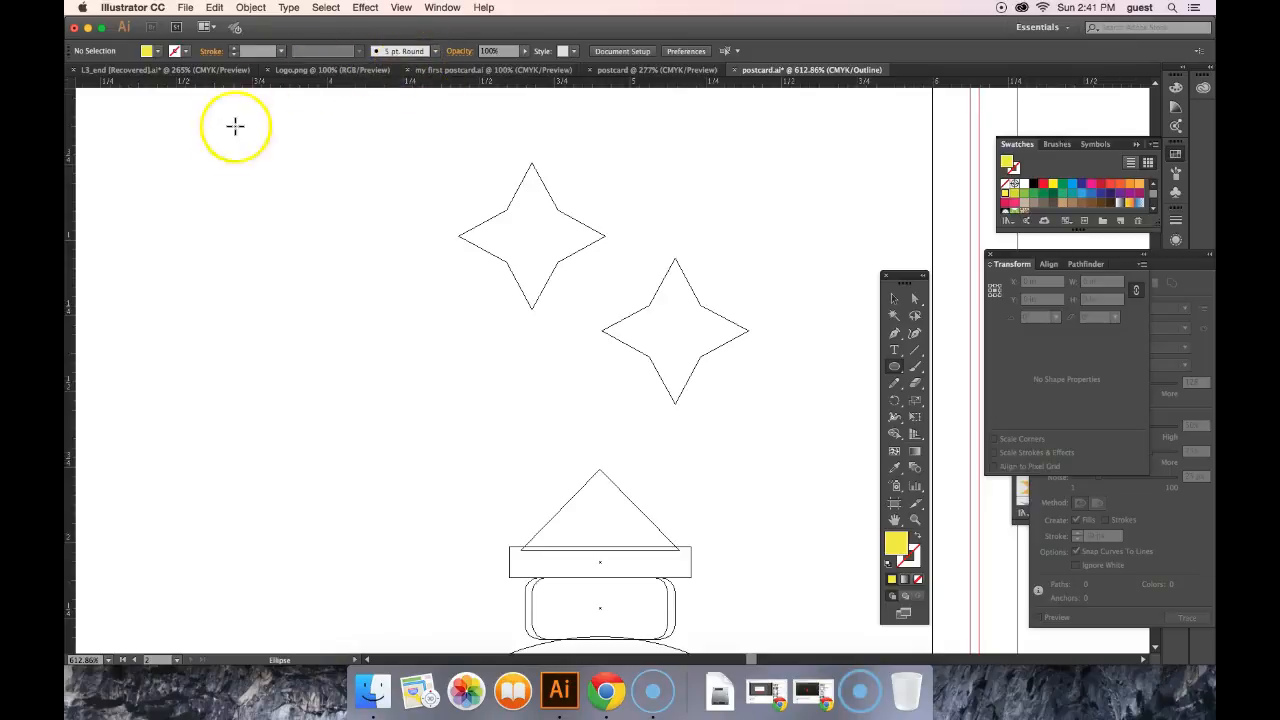
Step: Draw a flat ellipse about 1.52 in wide and 0.10 in high beside the stars, and nudge it to about X 4.04 in, Y 1.43 in
{"action": "left_click_drag", "start_coordinate": [140, 261], "coordinate": [594, 283]}
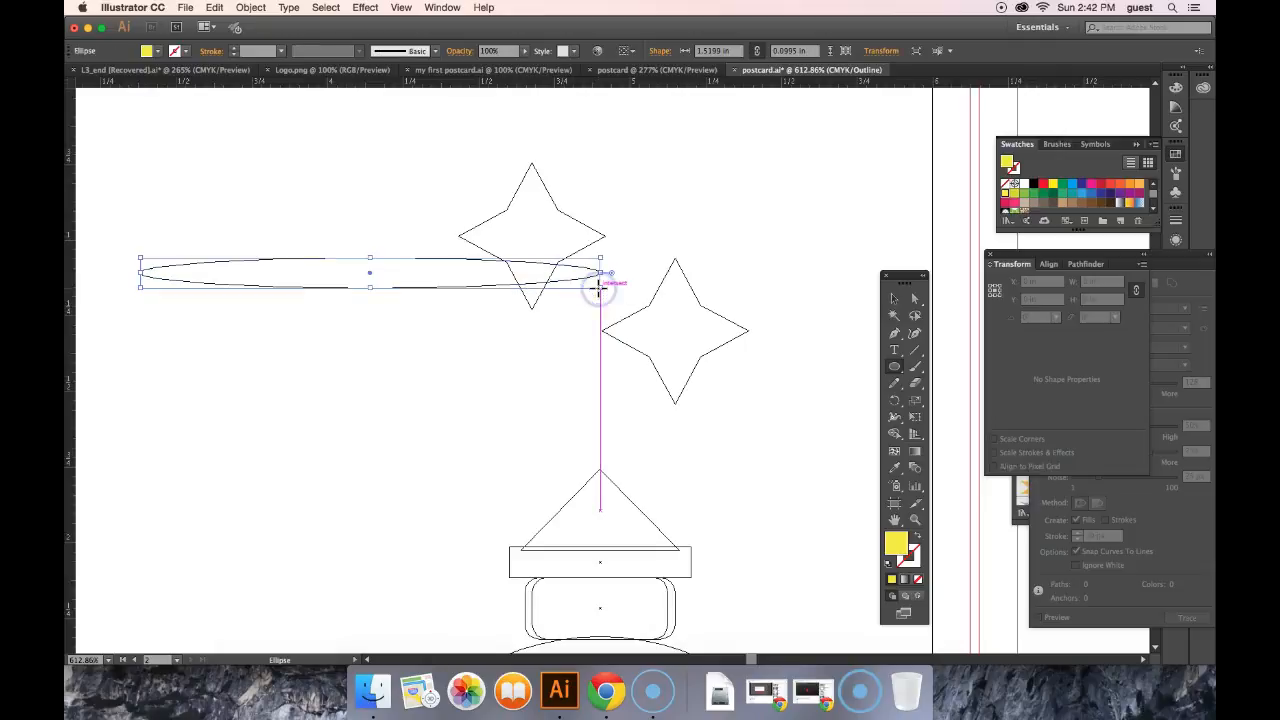
{"action": "key", "text": "Left"}
{"action": "key", "text": "Left"}
{"action": "key", "text": "Left"}
{"action": "key", "text": "Left"}
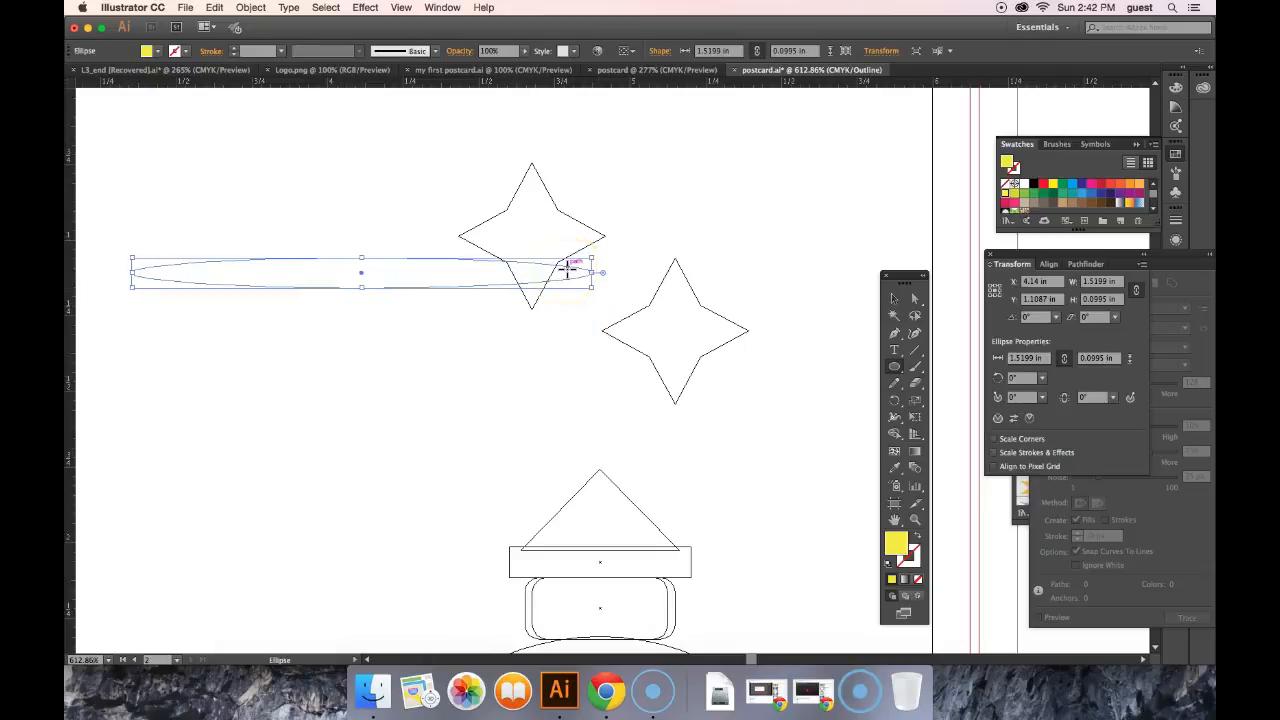
{"action": "key", "text": "Down"}
{"action": "key", "text": "Down"}
{"action": "key", "text": "Down"}
{"action": "key", "text": "Down"}
{"action": "key", "text": "Down"}
{"action": "key", "text": "Down"}
{"action": "key", "text": "Down"}
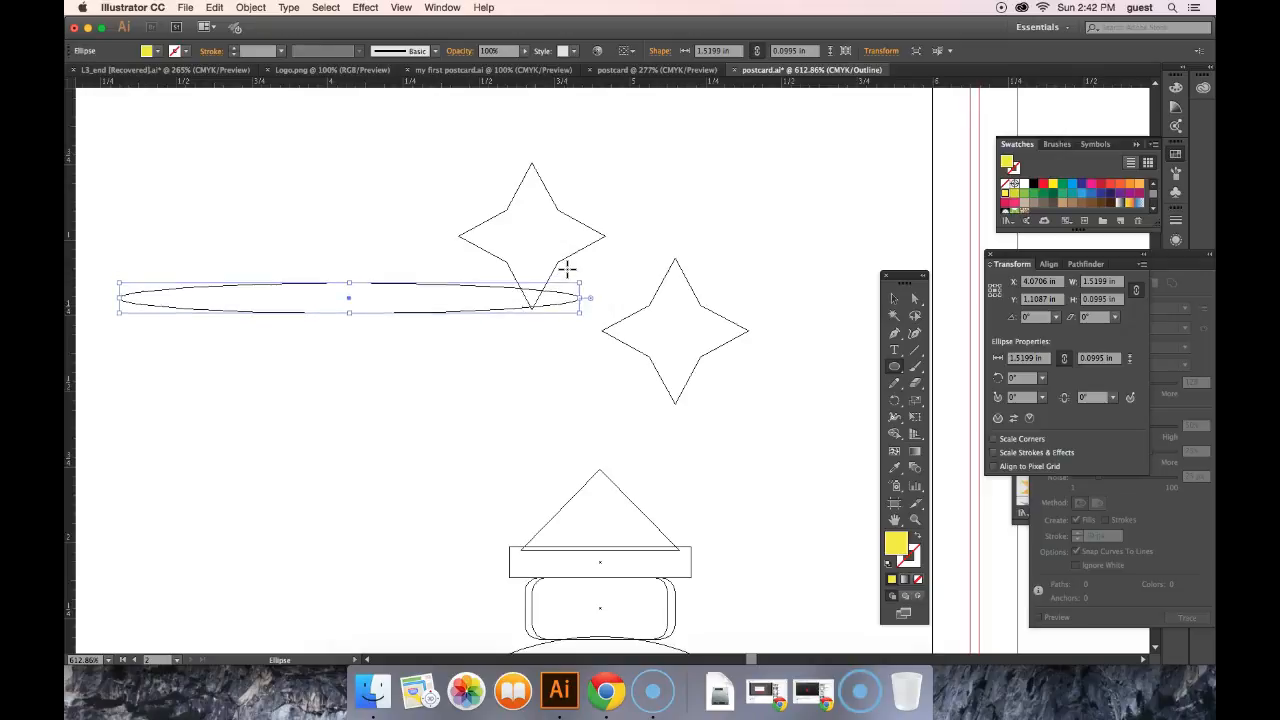
{"action": "key", "text": "Down"}
{"action": "key", "text": "Down"}
{"action": "key", "text": "Down"}
{"action": "key", "text": "Down"}
{"action": "key", "text": "Down"}
{"action": "key", "text": "Down"}
{"action": "key", "text": "Down"}
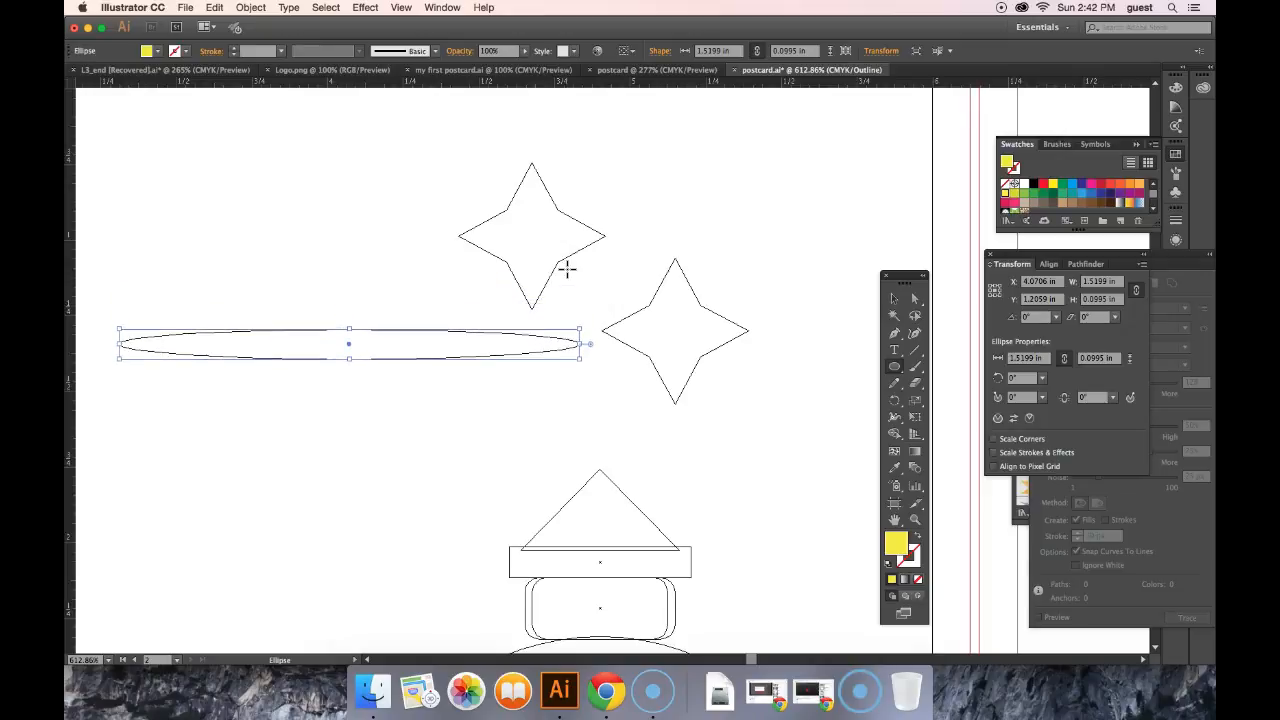
{"action": "key", "text": "Down"}
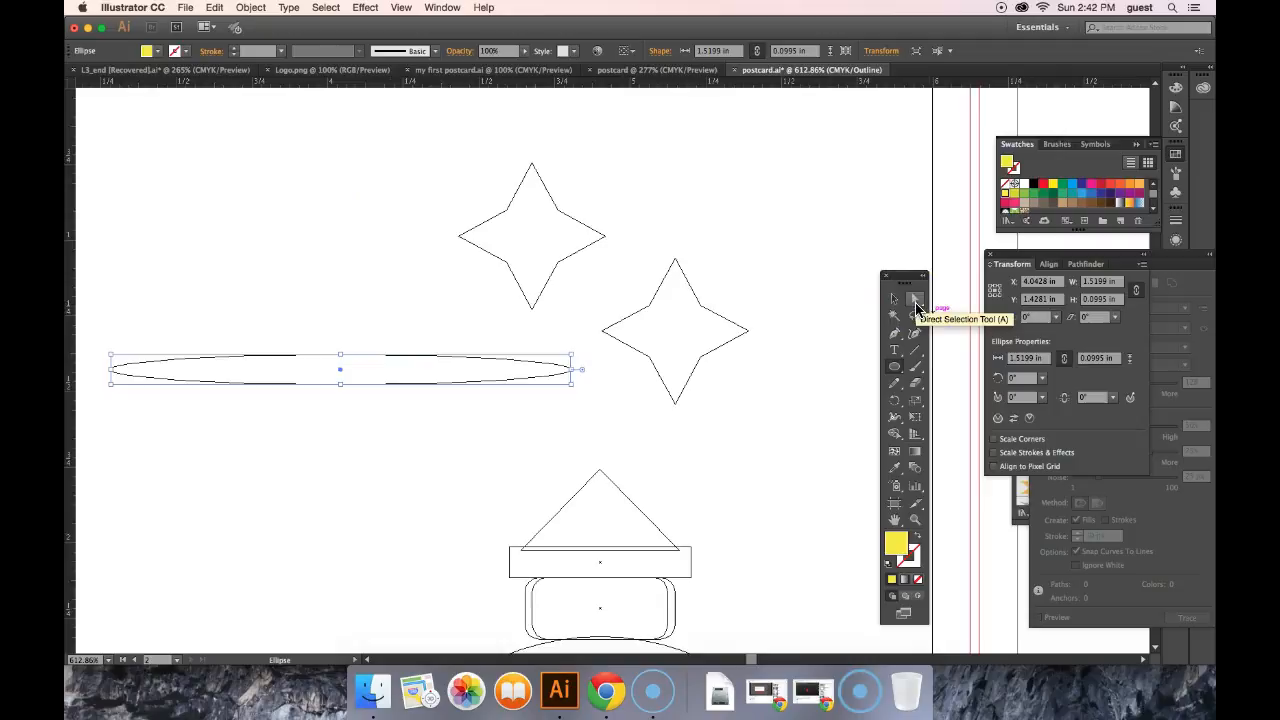
Step: Split the flat ellipse by cutting its upper half with Direct Selection and pasting it back as a separate curve
{"action": "left_click", "coordinate": [912, 300]}
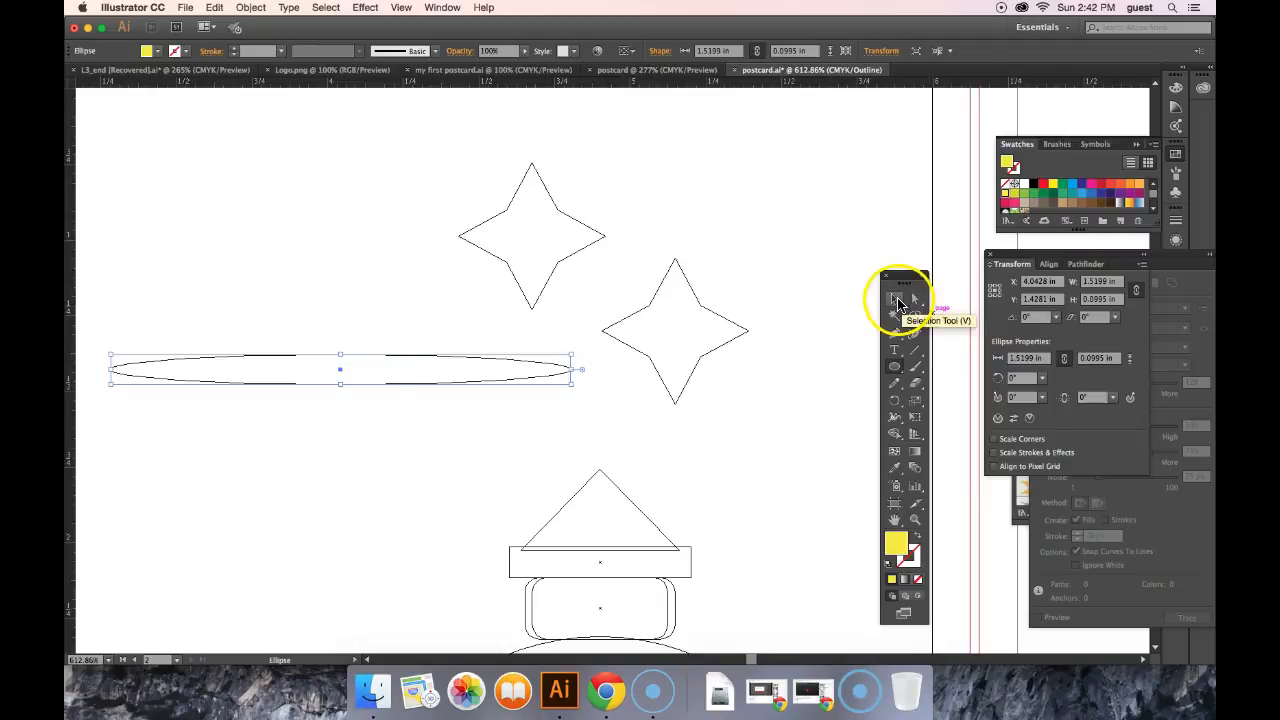
{"action": "left_click", "coordinate": [251, 255]}
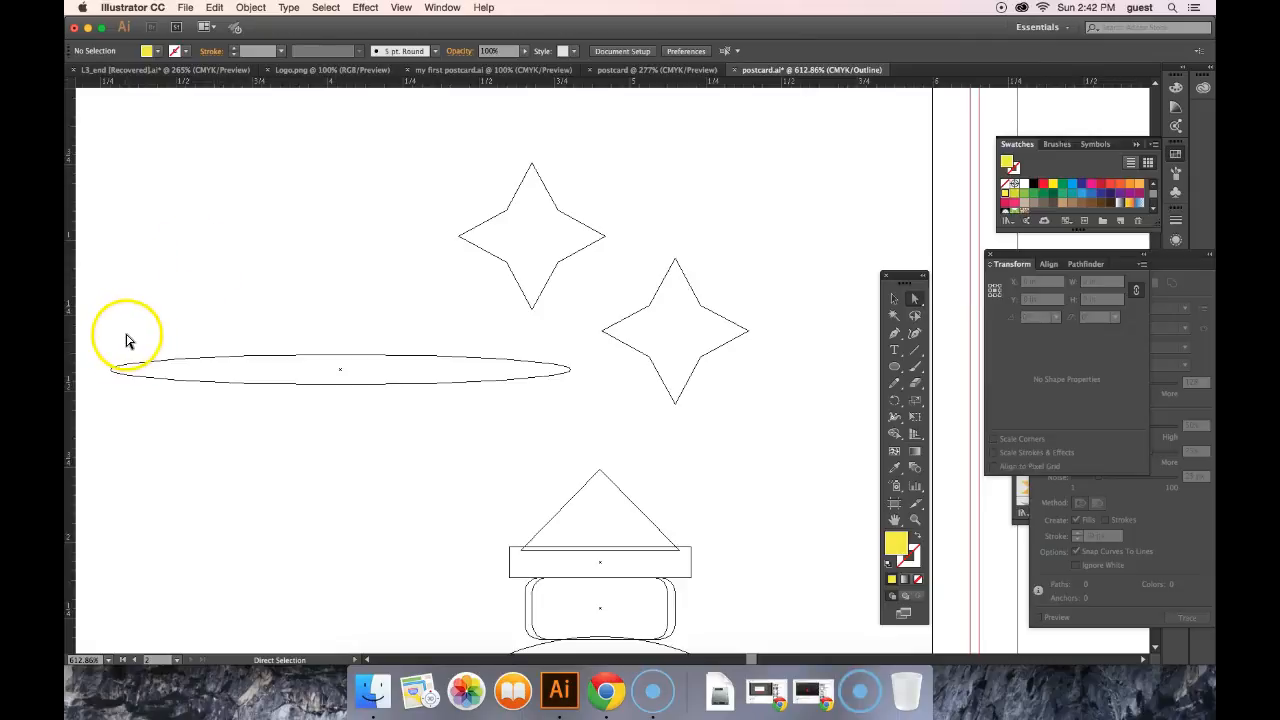
{"action": "left_click_drag", "start_coordinate": [146, 326], "coordinate": [518, 369]}
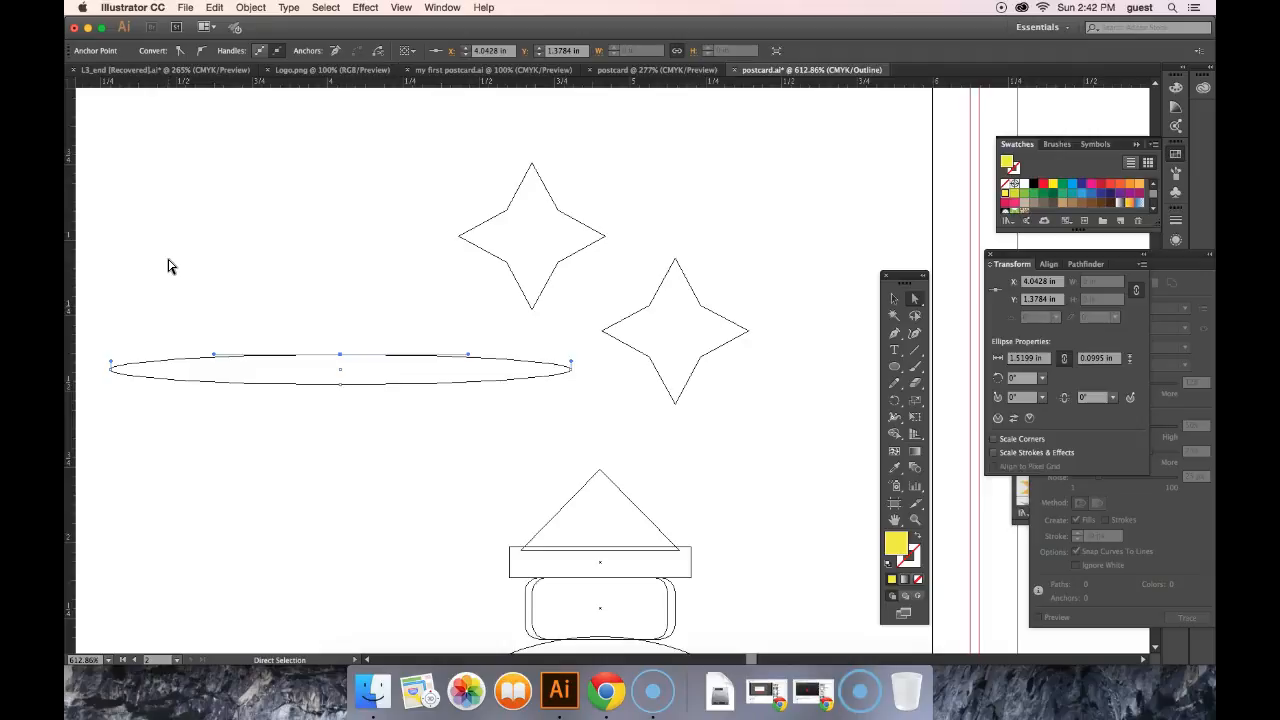
{"action": "left_click", "coordinate": [213, 8]}
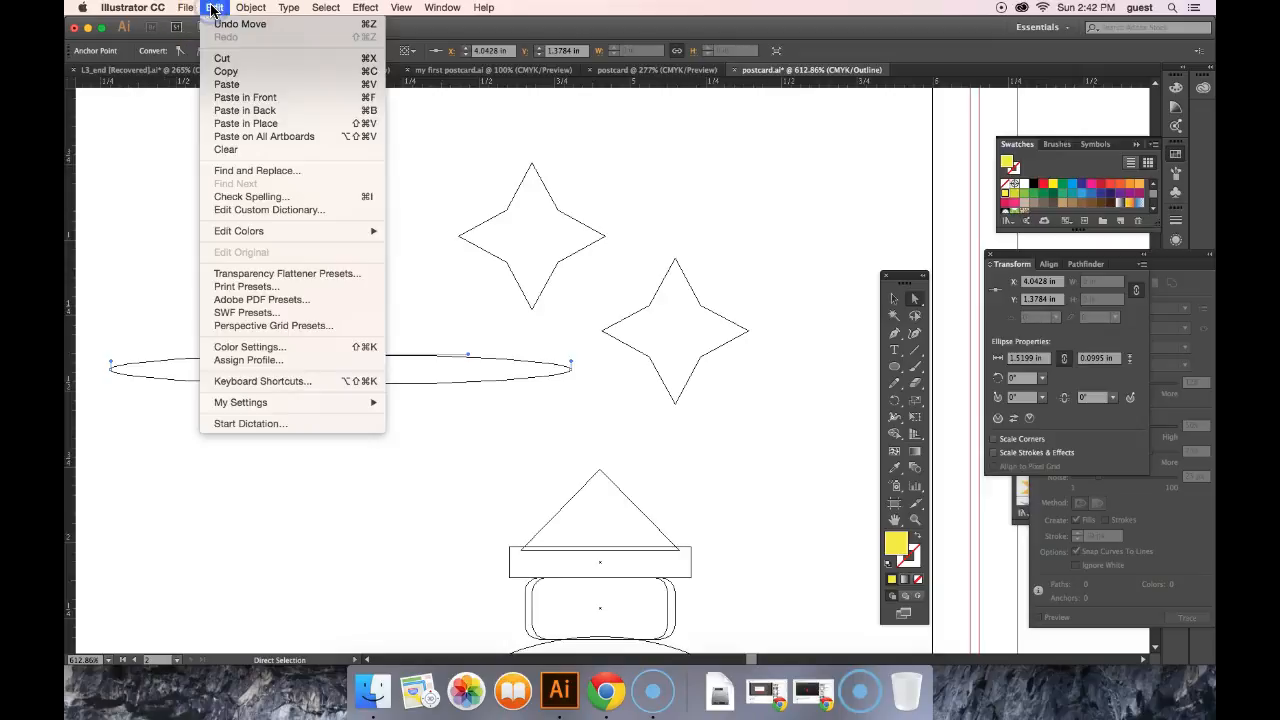
{"action": "left_click", "coordinate": [224, 58]}
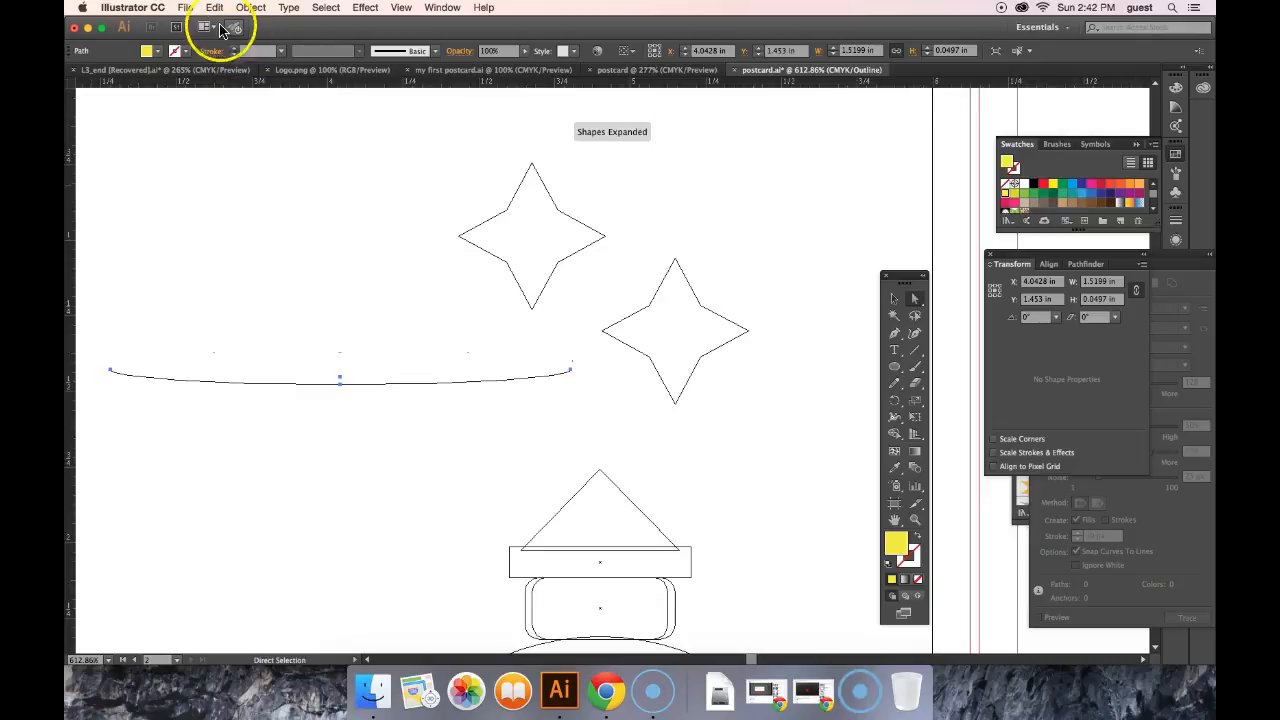
{"action": "left_click", "coordinate": [214, 9]}
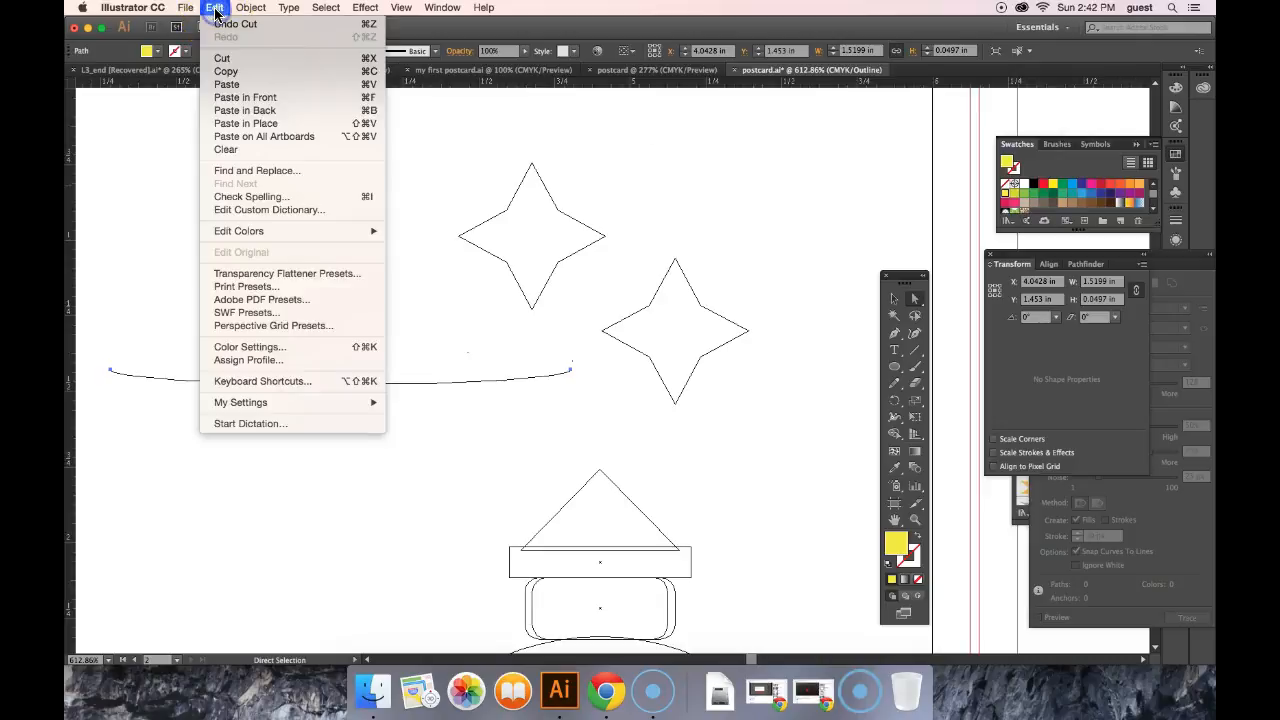
{"action": "left_click", "coordinate": [229, 86]}
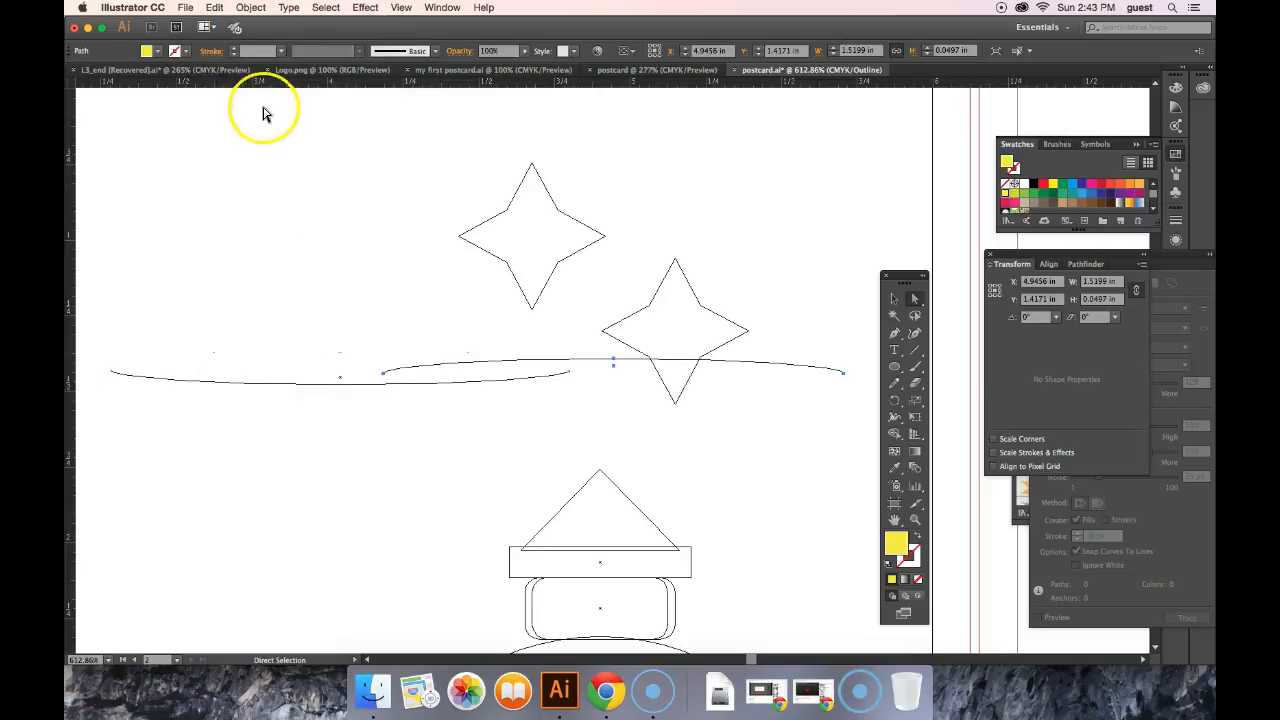
Step: Move the pasted curve to about X 4.04 in, Y 0.67 in, and the upper star to about X 5.51 in, Y 0.95 in
{"action": "left_click", "coordinate": [893, 306]}
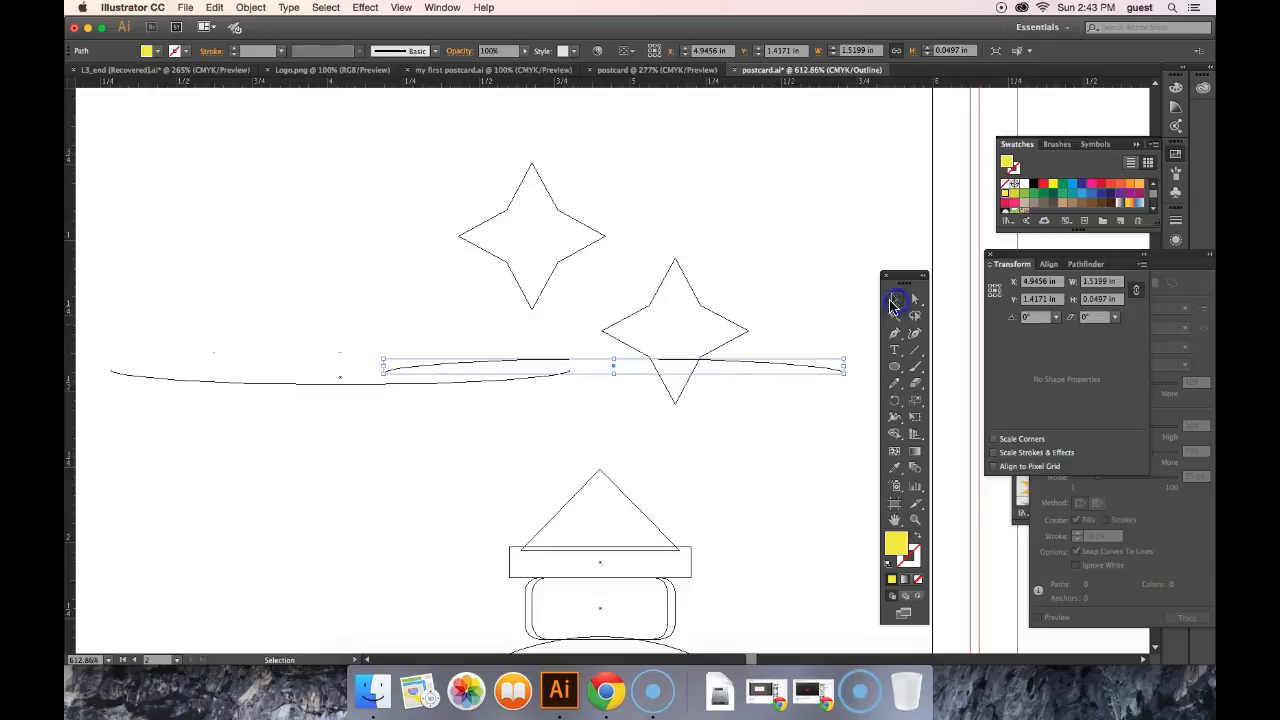
{"action": "left_click_drag", "start_coordinate": [622, 362], "coordinate": [346, 131]}
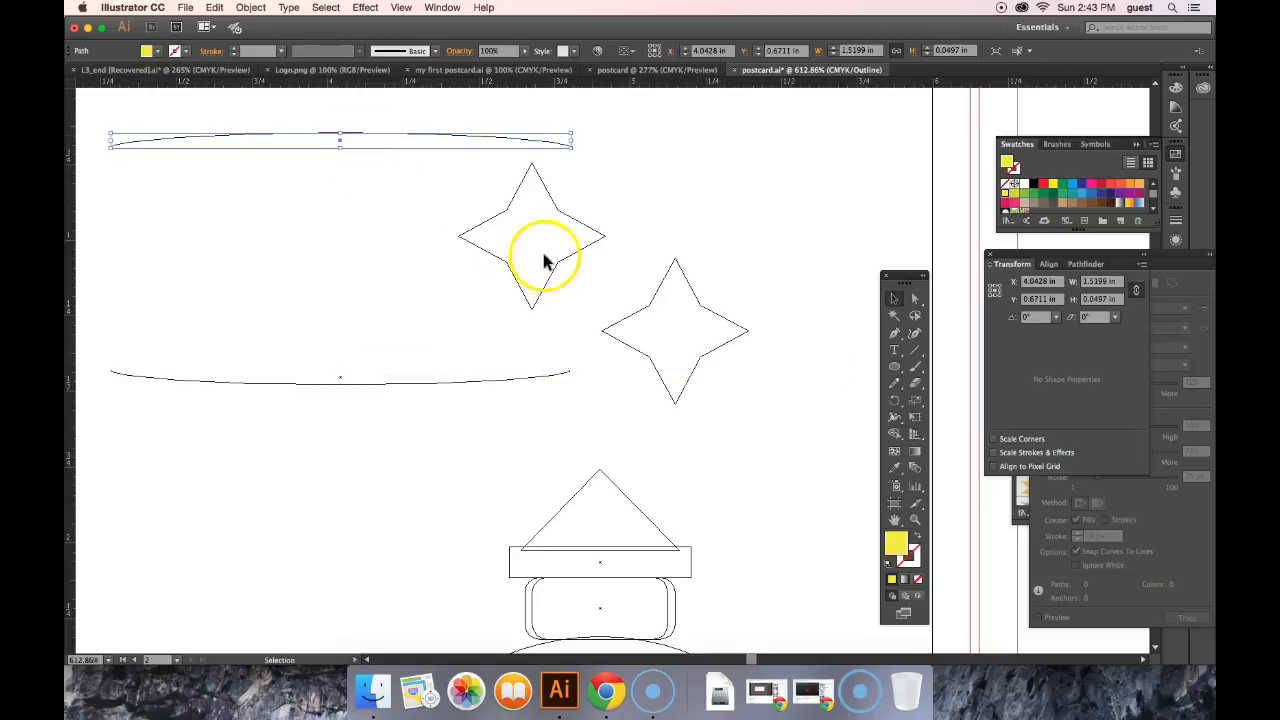
{"action": "left_click_drag", "start_coordinate": [551, 212], "coordinate": [804, 192]}
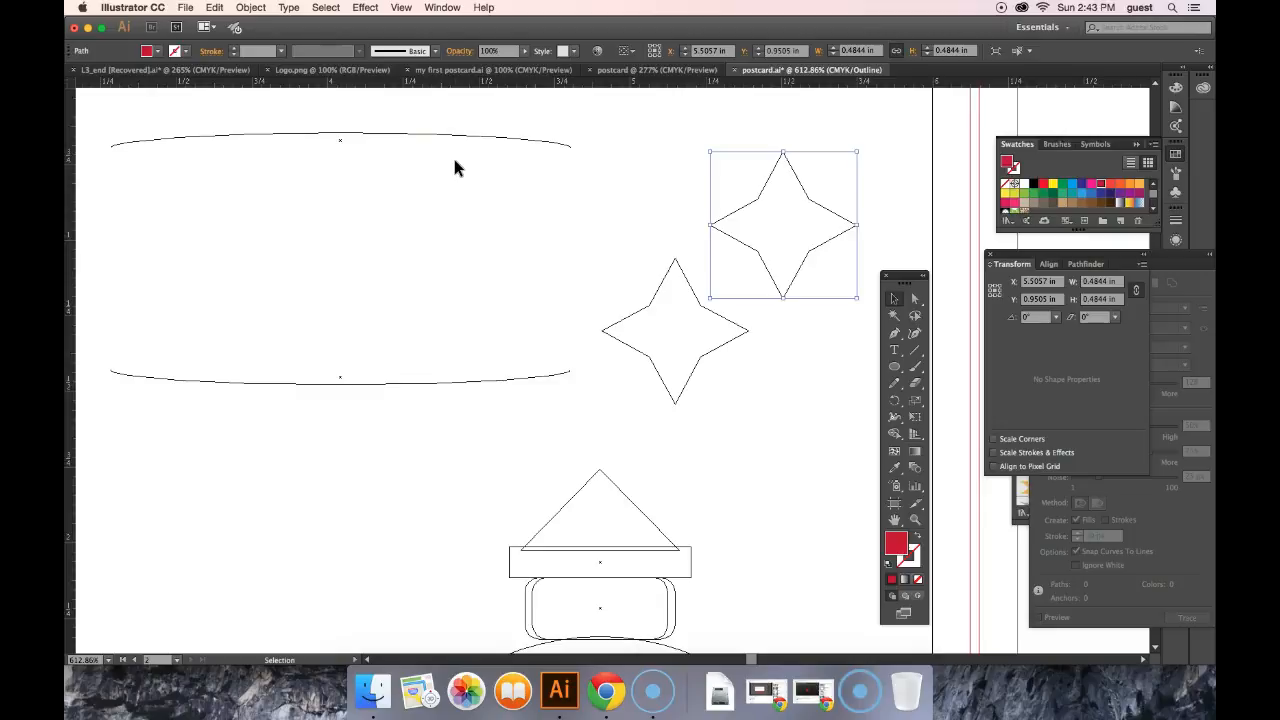
Step: Nudge the lower curve straight down to about Y 1.63 in
{"action": "left_click", "coordinate": [385, 382]}
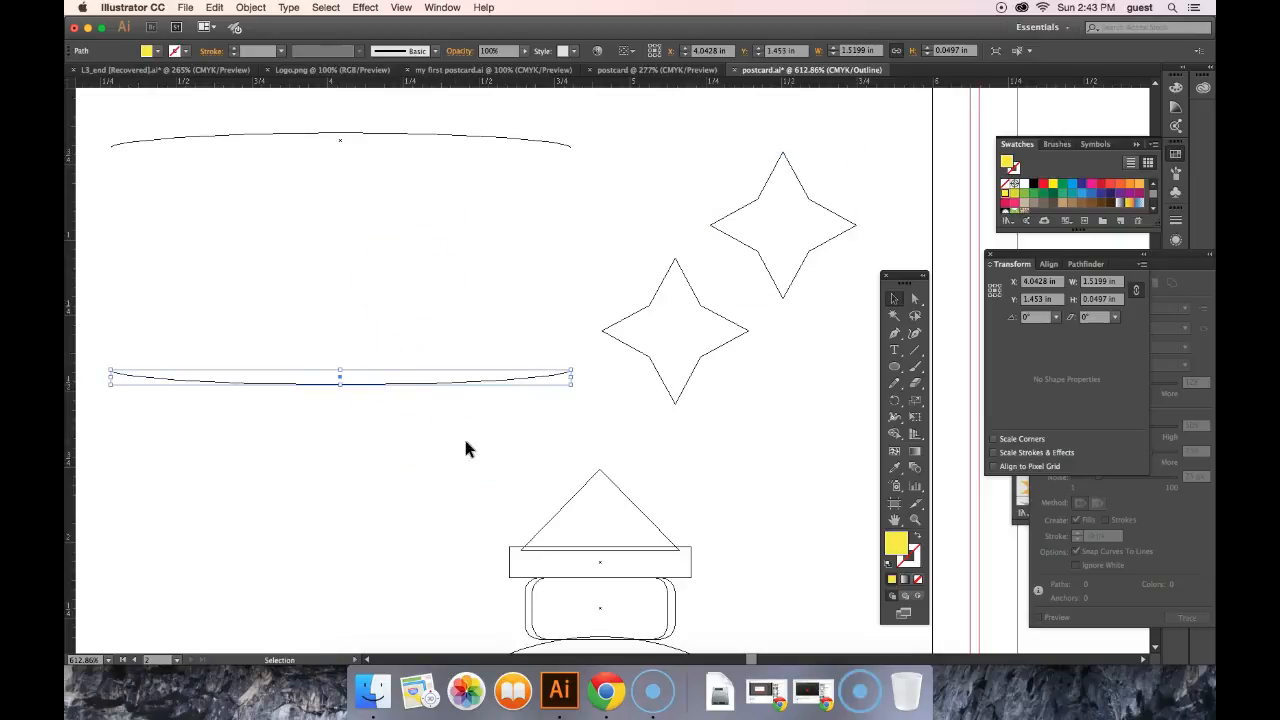
{"action": "key", "text": "Down"}
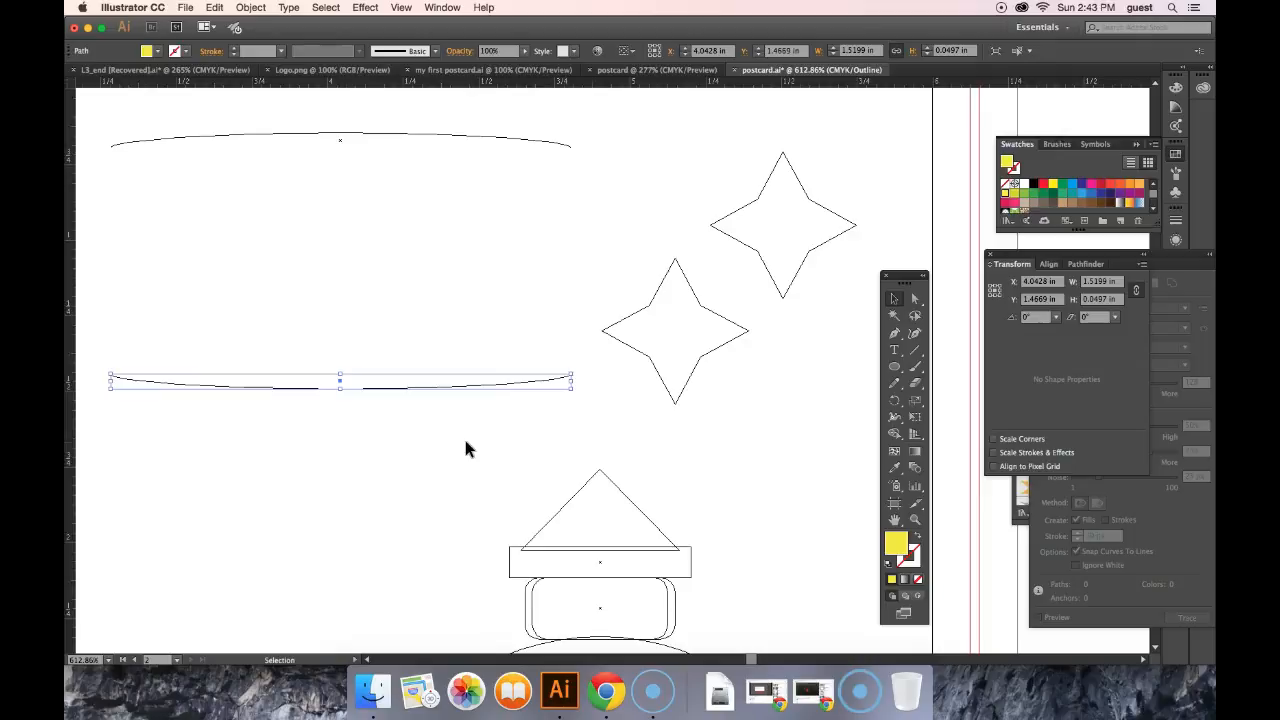
{"action": "key", "text": "Down"}
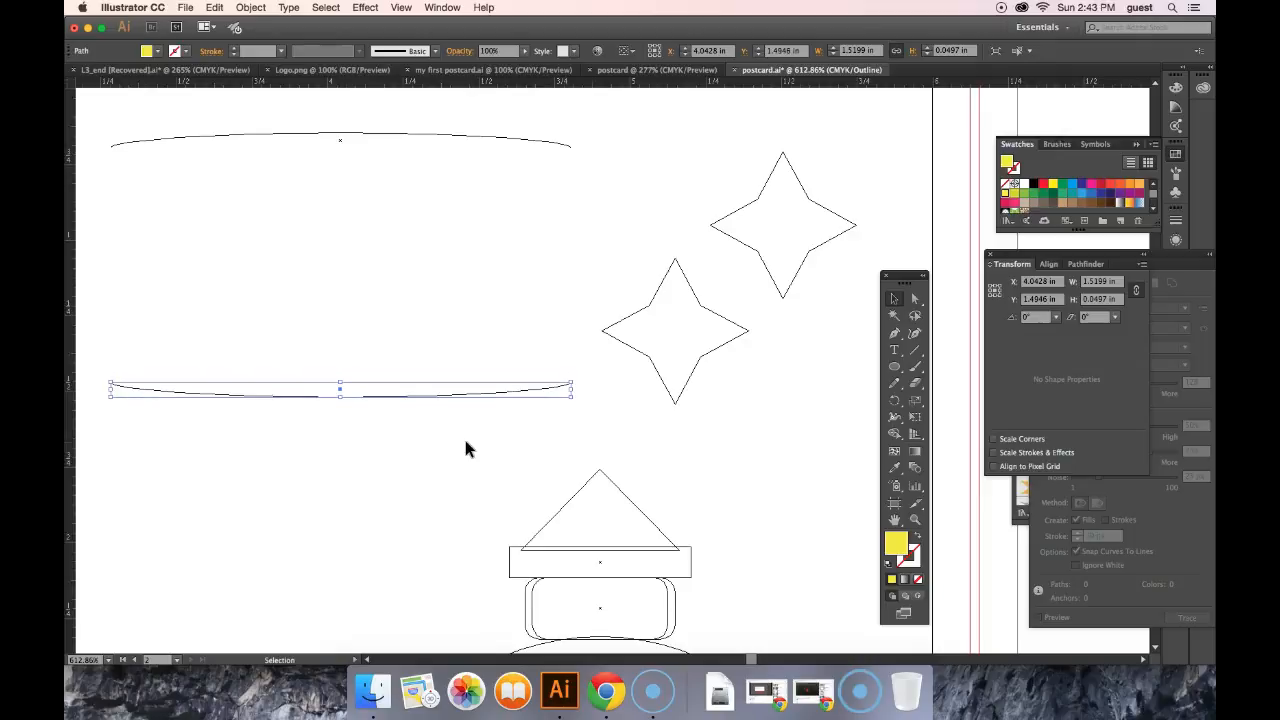
{"action": "left_click", "coordinate": [481, 470]}
{"action": "key", "text": "shift+Down"}
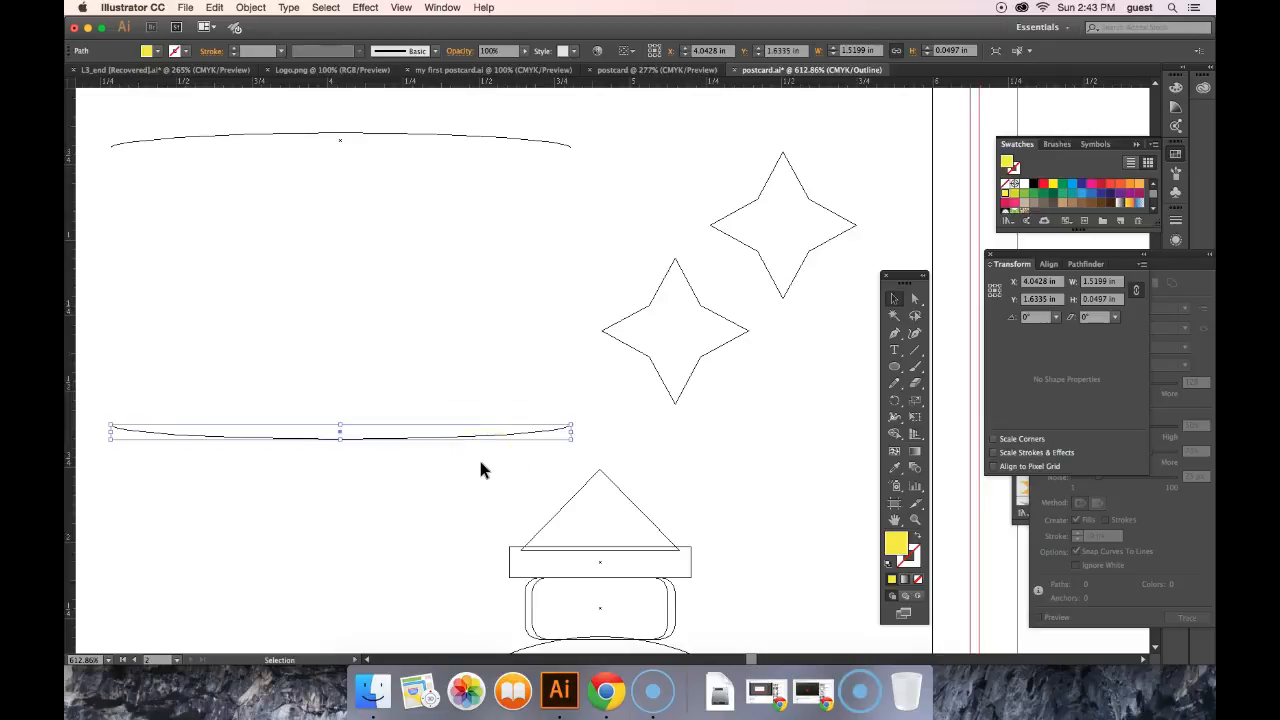
{"action": "left_click", "coordinate": [96, 675]}
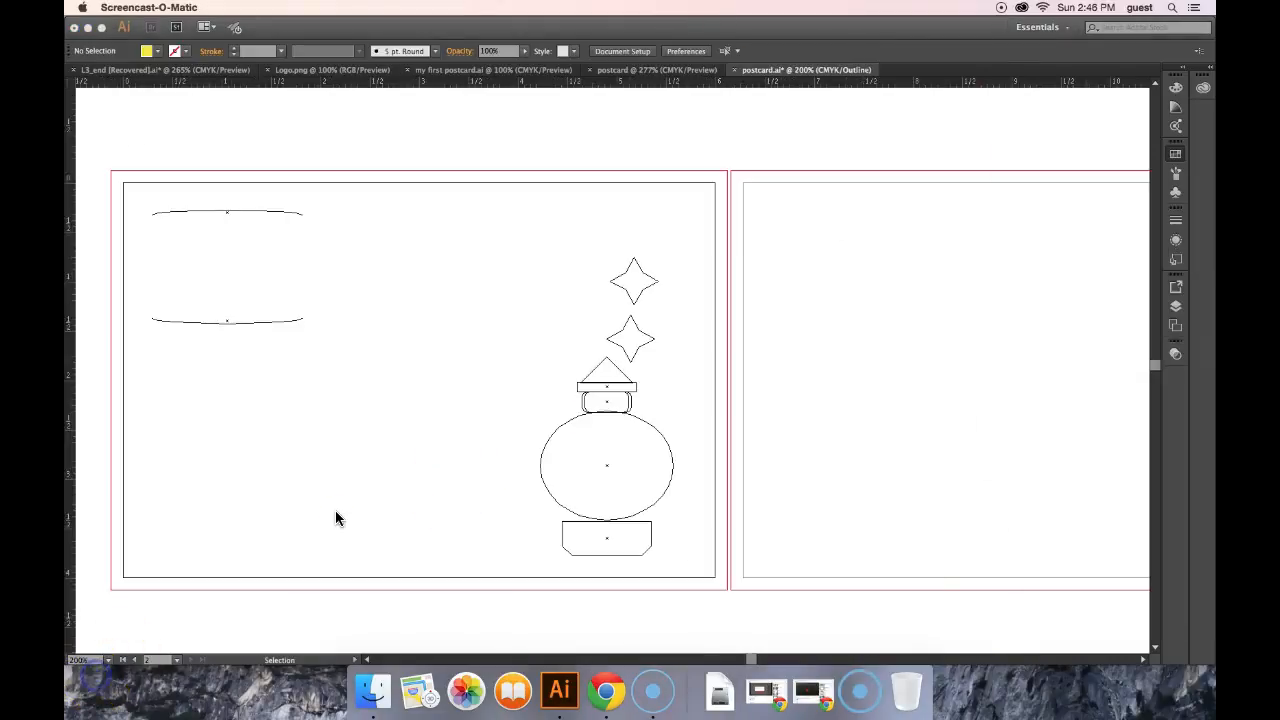
{"action": "left_click", "coordinate": [335, 512]}
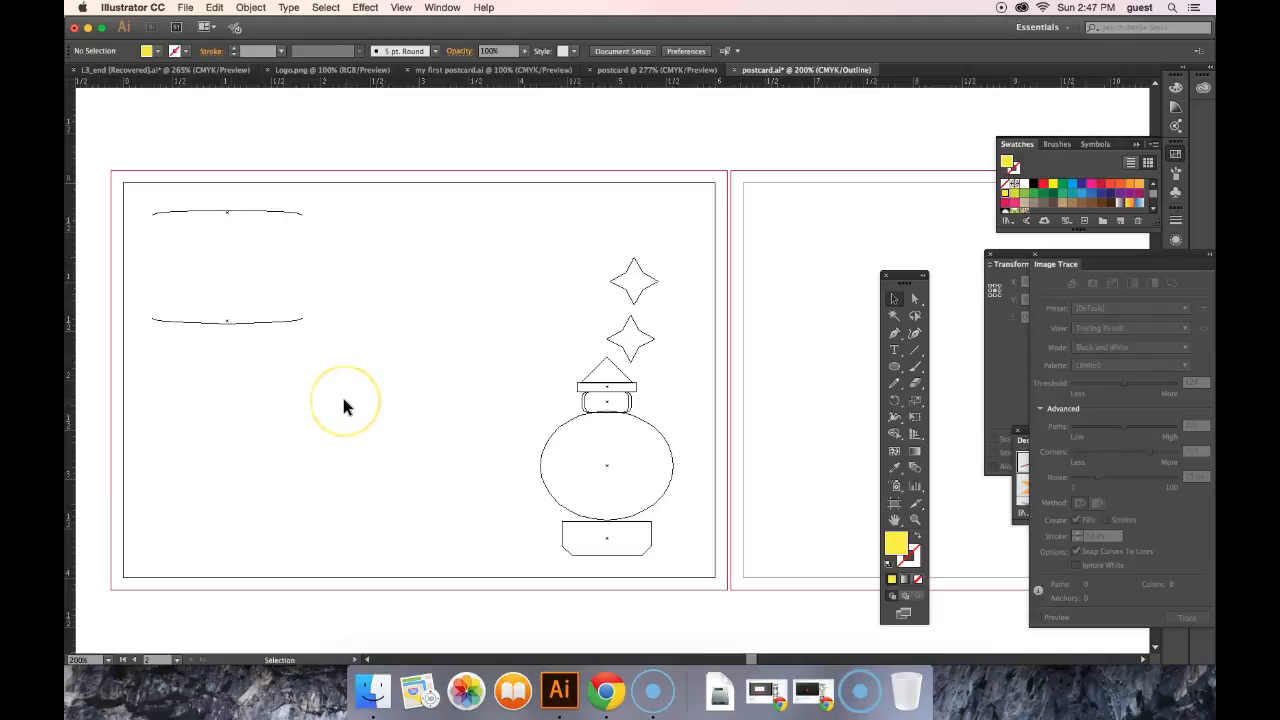
{"action": "left_click_drag", "start_coordinate": [137, 194], "coordinate": [345, 393]}
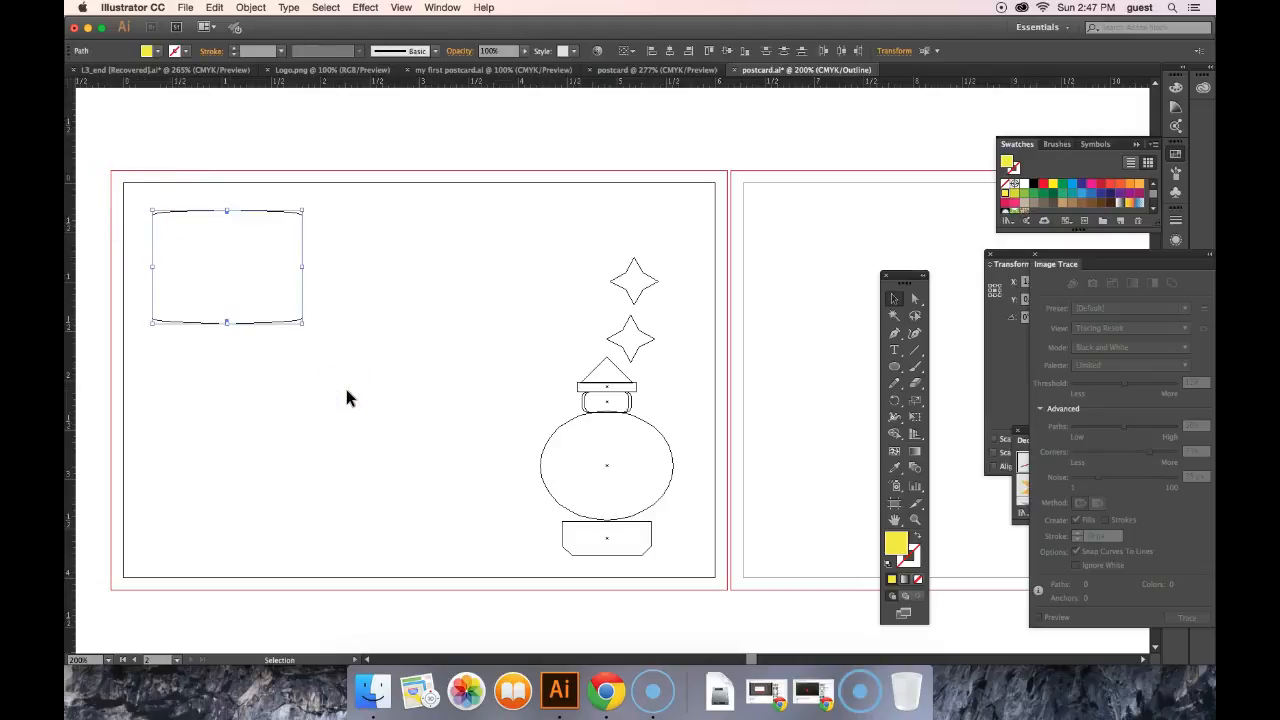
{"action": "left_click", "coordinate": [435, 371]}
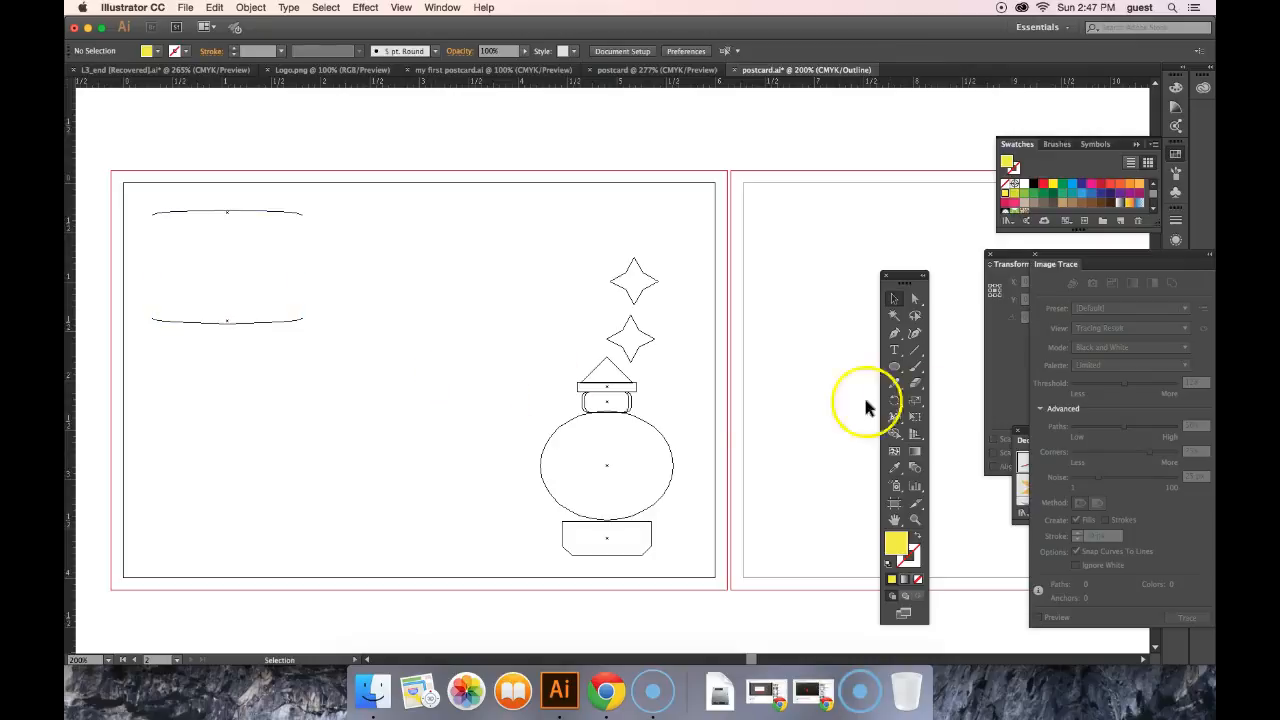
Step: Draw a vertical line about 2.49 in long straight down from the middle of the lower curve
{"action": "left_click", "coordinate": [915, 355]}
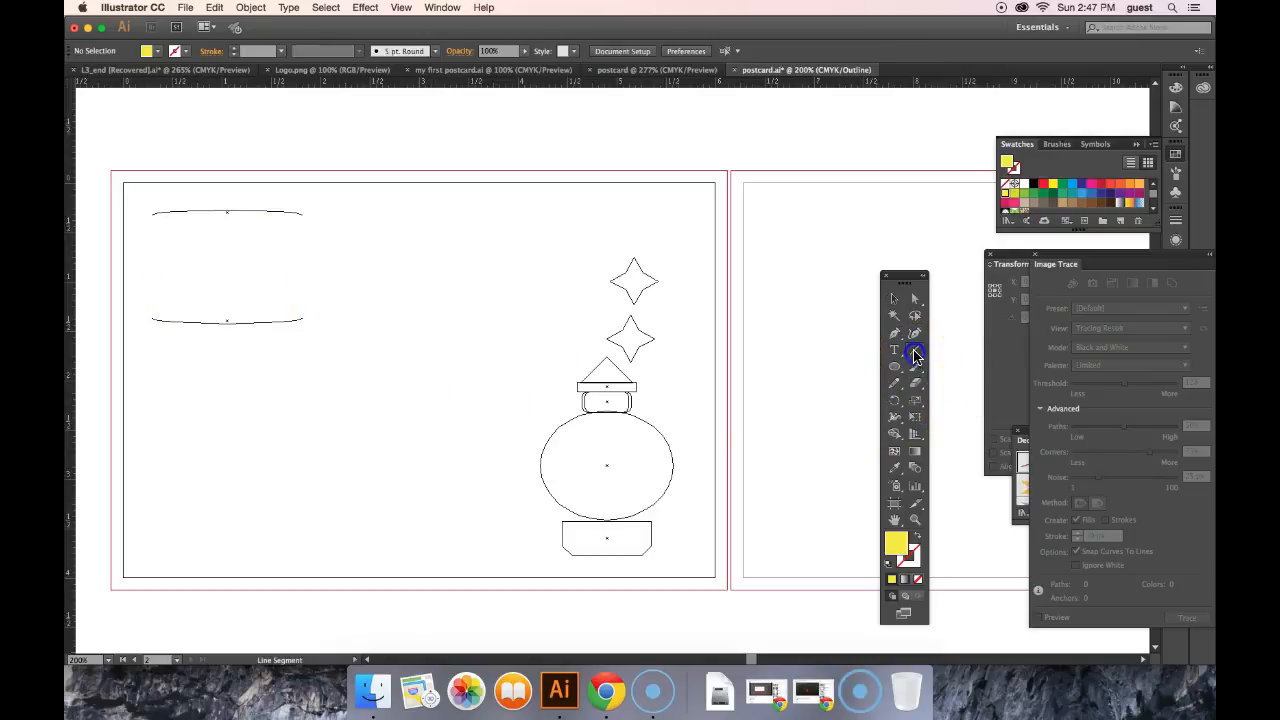
{"action": "left_click_drag", "start_coordinate": [227, 212], "coordinate": [229, 323]}
{"action": "left_click_drag", "start_coordinate": [227, 322], "coordinate": [223, 571]}
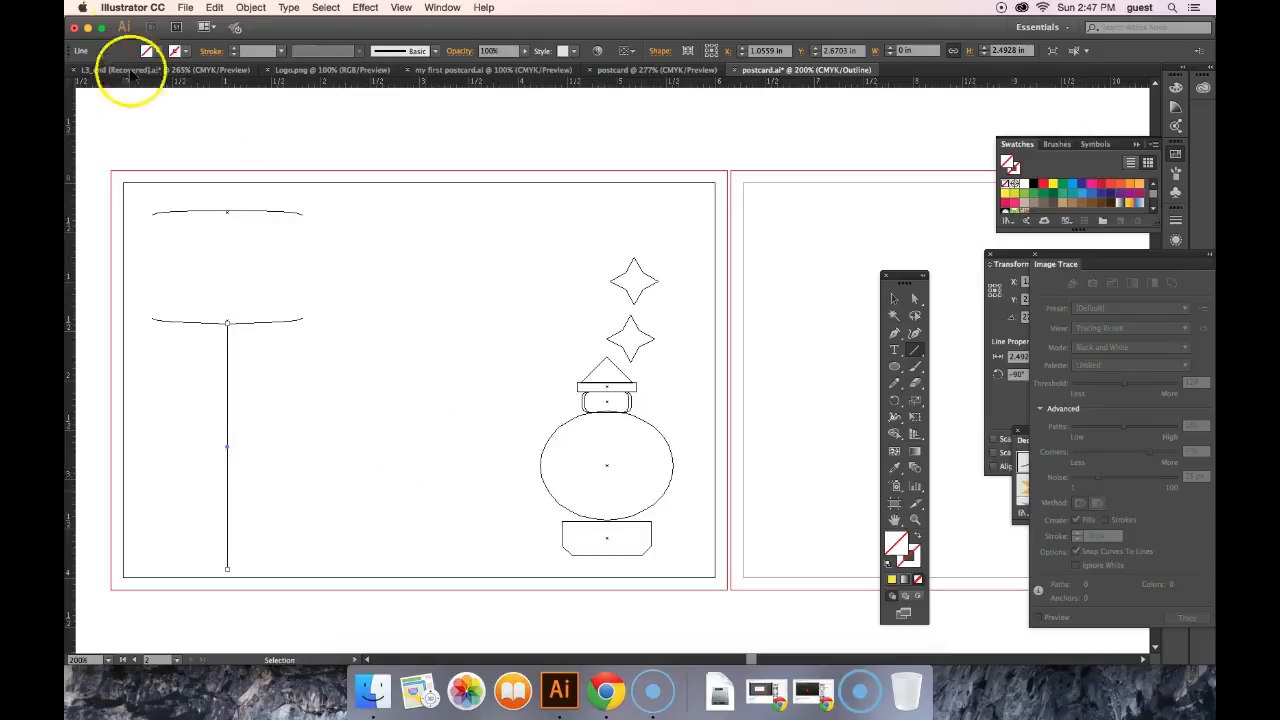
Step: Give the vertical line a black stroke with a weight of 9 pt, without creating another line
{"action": "left_click", "coordinate": [180, 51]}
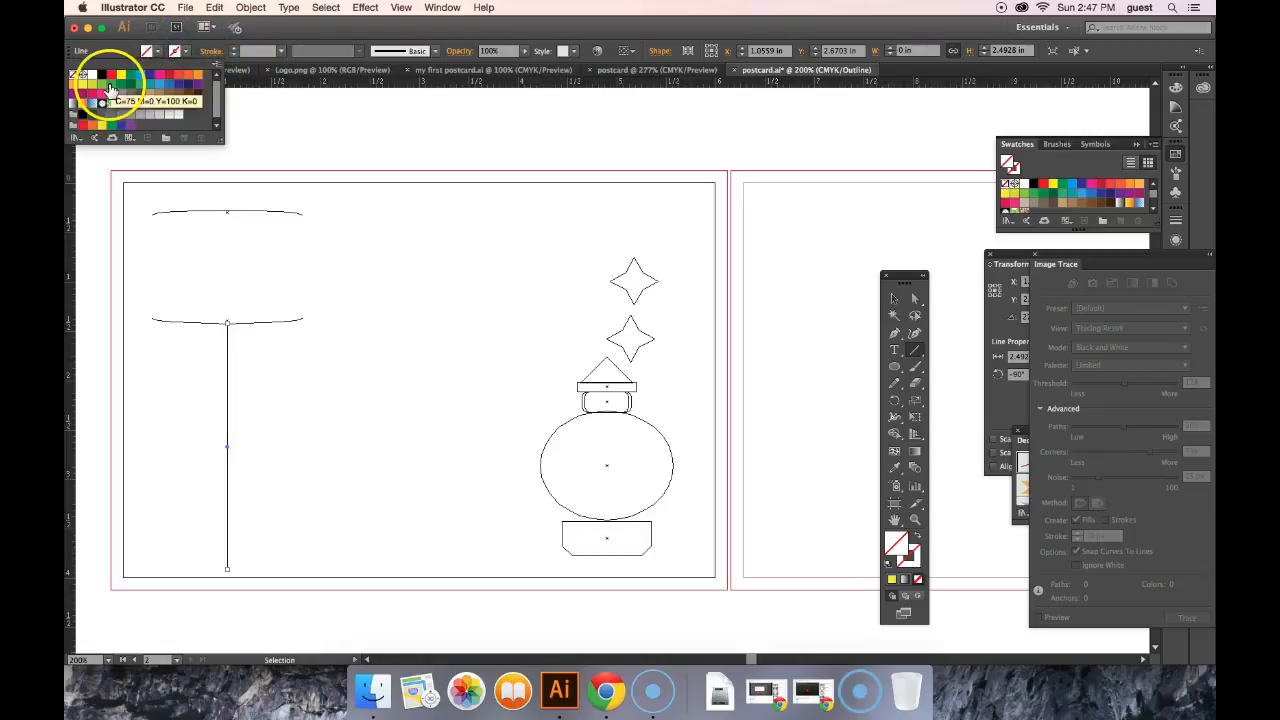
{"action": "left_click", "coordinate": [102, 76]}
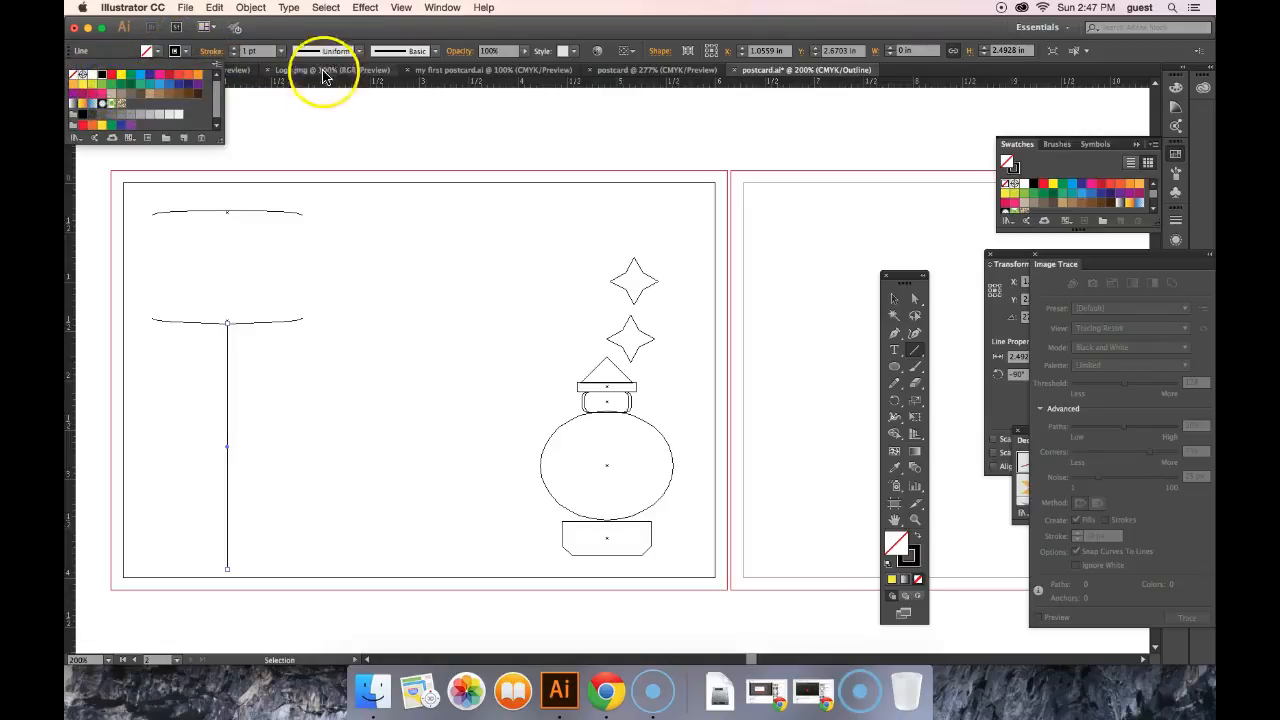
{"action": "left_click", "coordinate": [238, 52]}
{"action": "left_click", "coordinate": [235, 51]}
{"action": "left_click", "coordinate": [234, 50]}
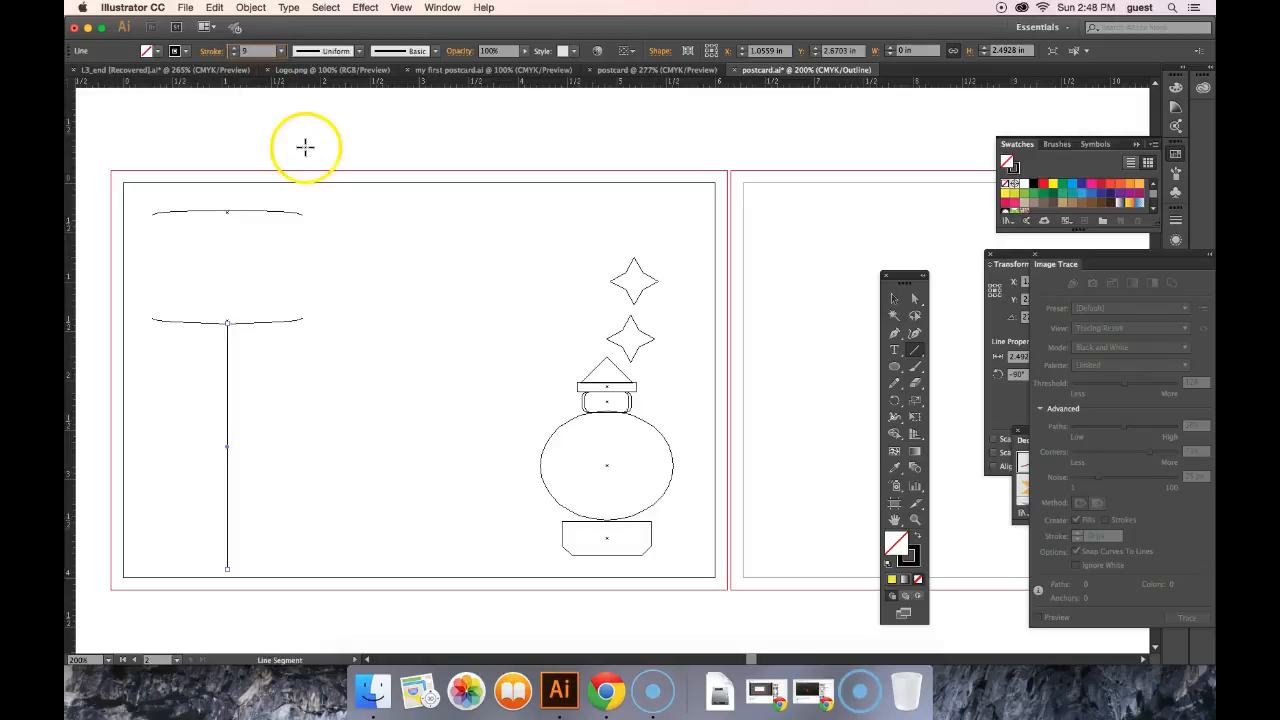
{"action": "left_click", "coordinate": [273, 111]}
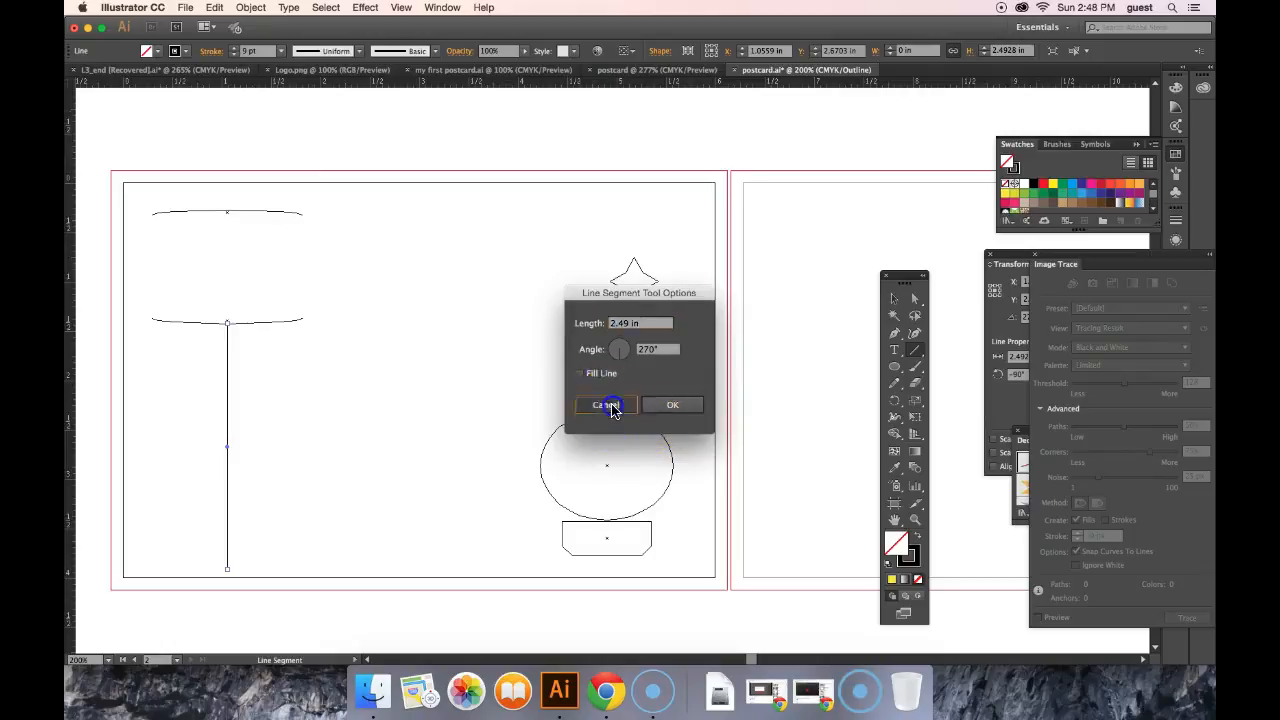
{"action": "left_click", "coordinate": [605, 404]}
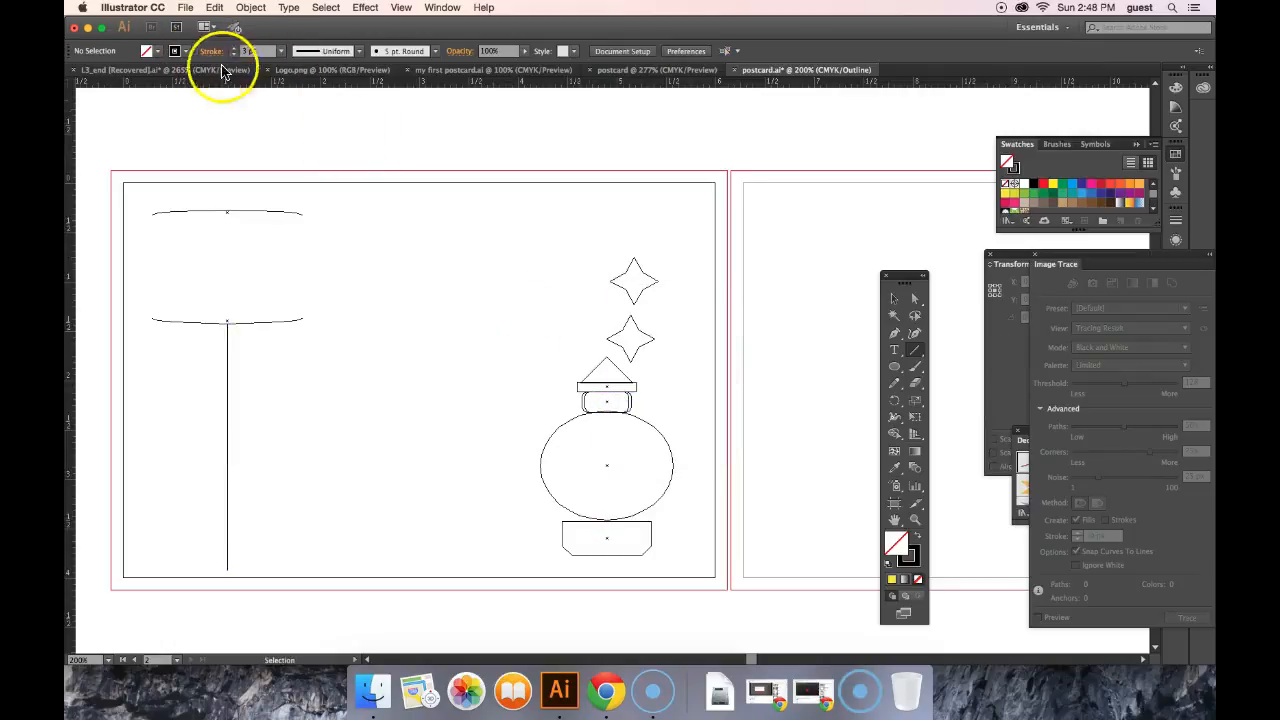
Step: Reselect the vertical line below the curves and set its stroke weight to 9 pt again
{"action": "left_click", "coordinate": [236, 52]}
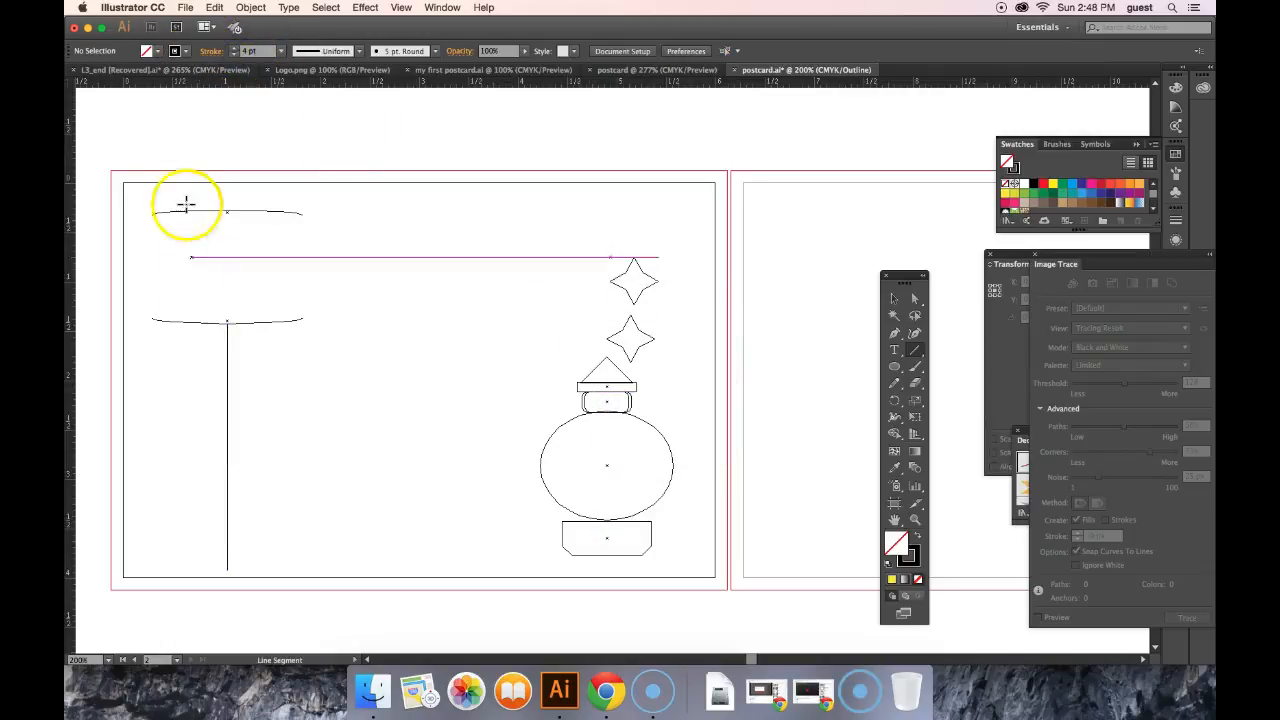
{"action": "left_click", "coordinate": [898, 303]}
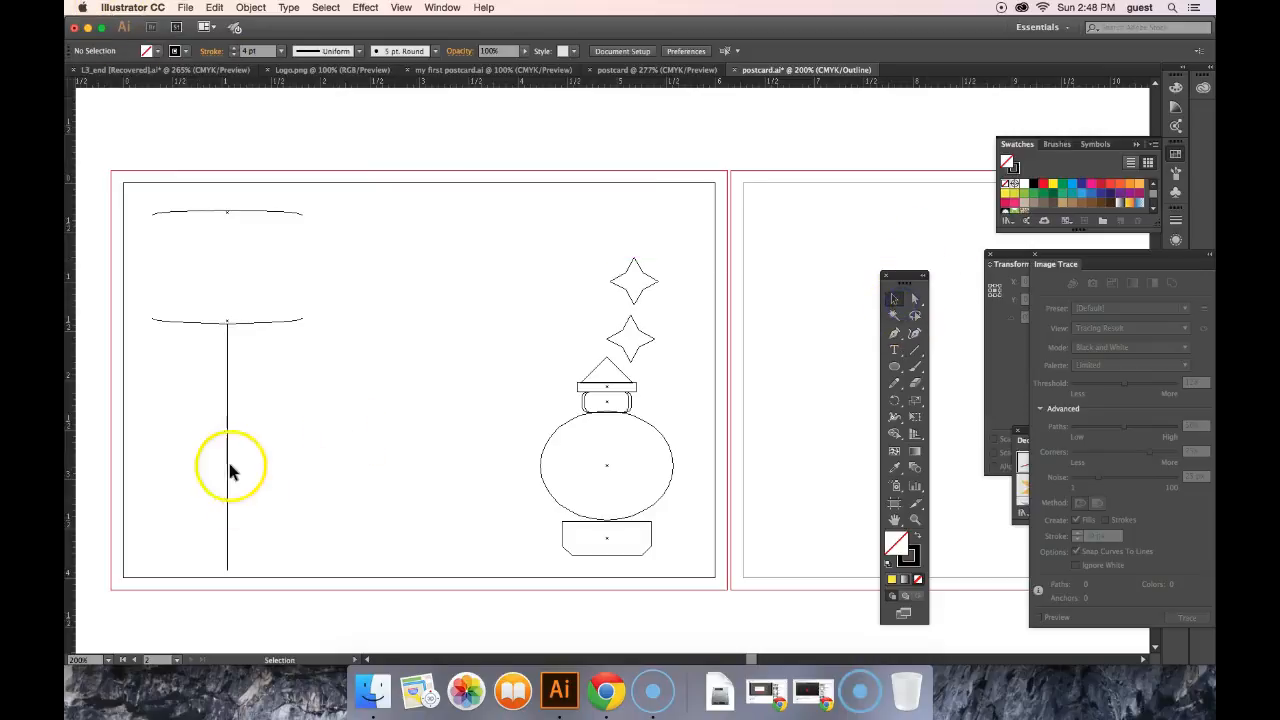
{"action": "left_click", "coordinate": [228, 404]}
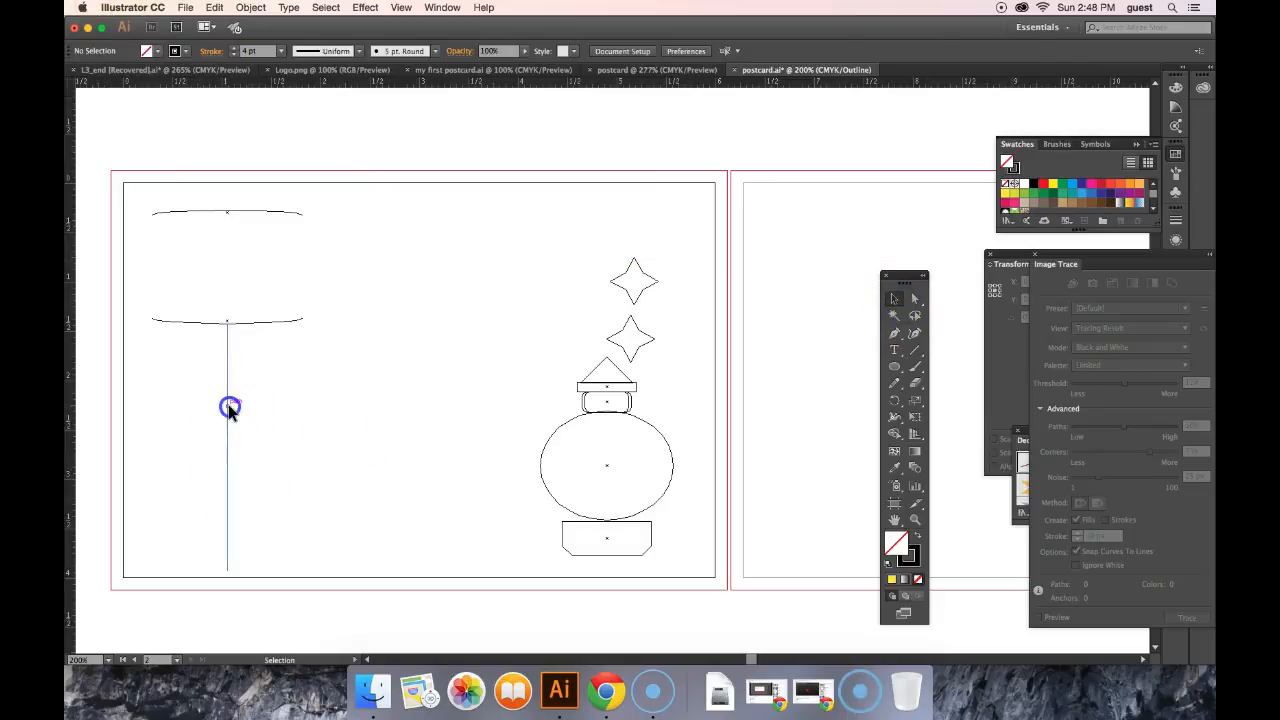
{"action": "left_click", "coordinate": [236, 48]}
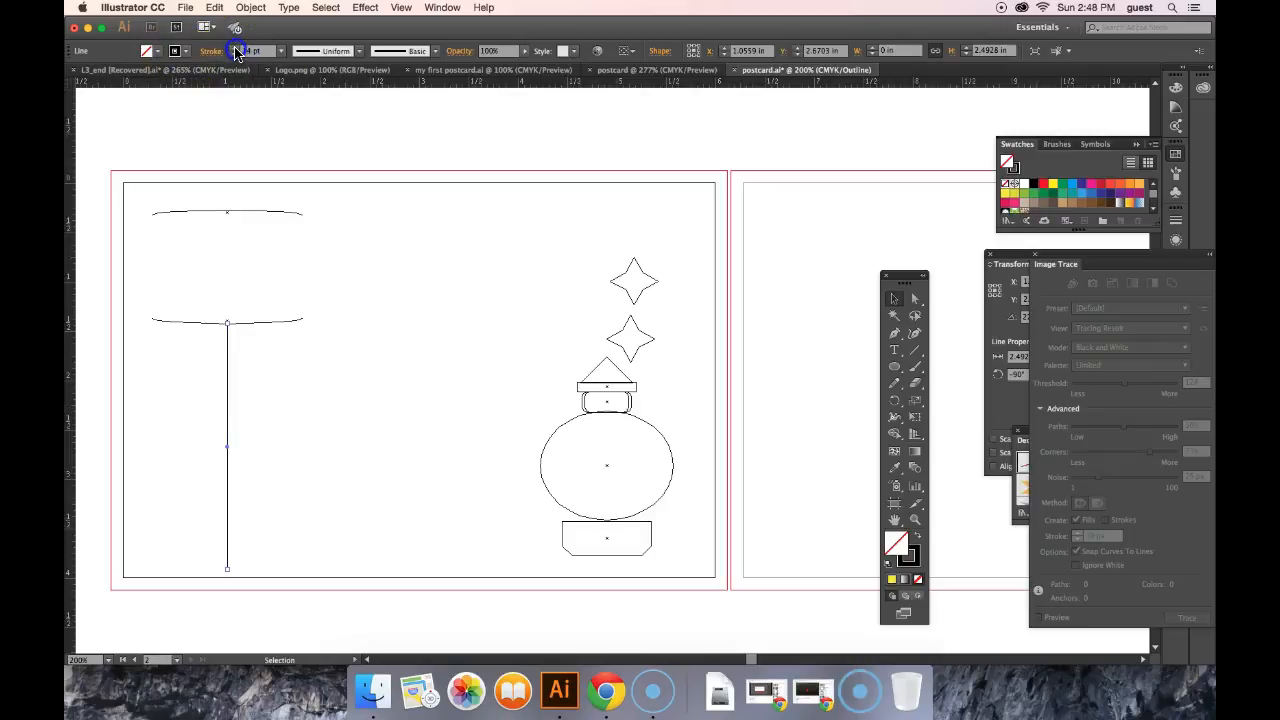
{"action": "left_click", "coordinate": [85, 668]}
{"action": "left_click", "coordinate": [460, 457]}
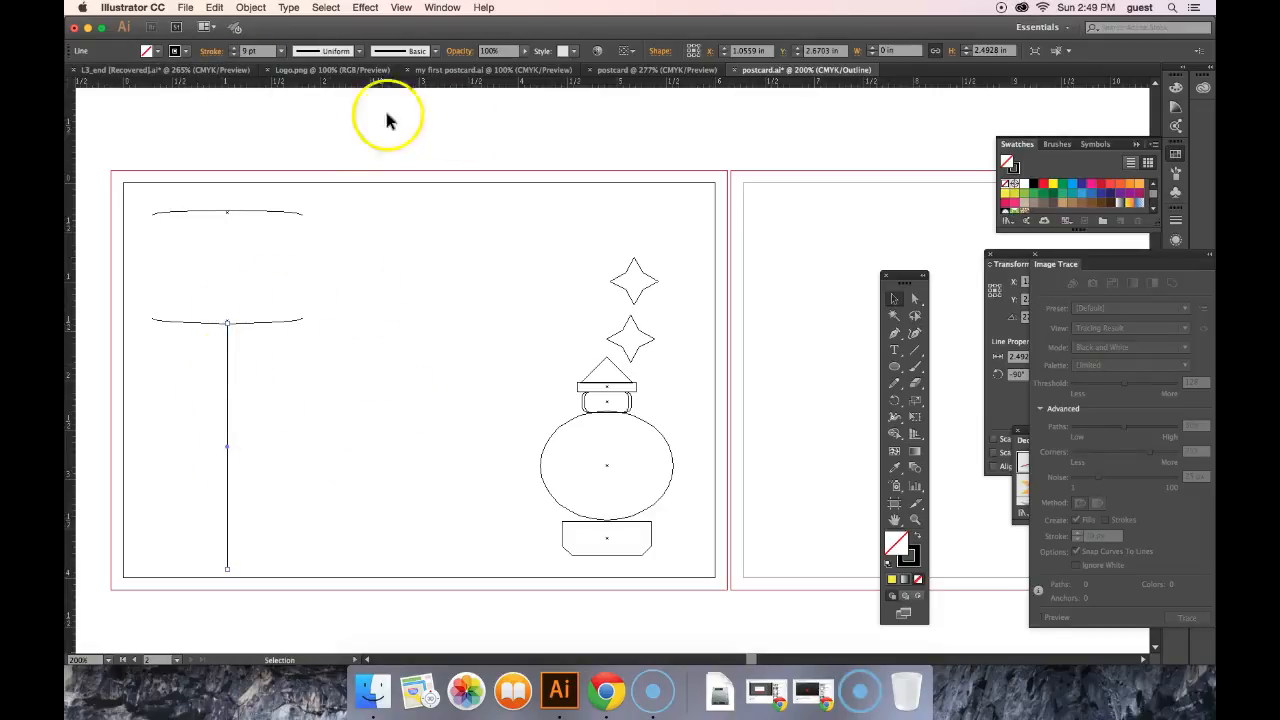
Step: Display the artwork in Overprint Preview and deselect the vertical line
{"action": "left_click", "coordinate": [400, 8]}
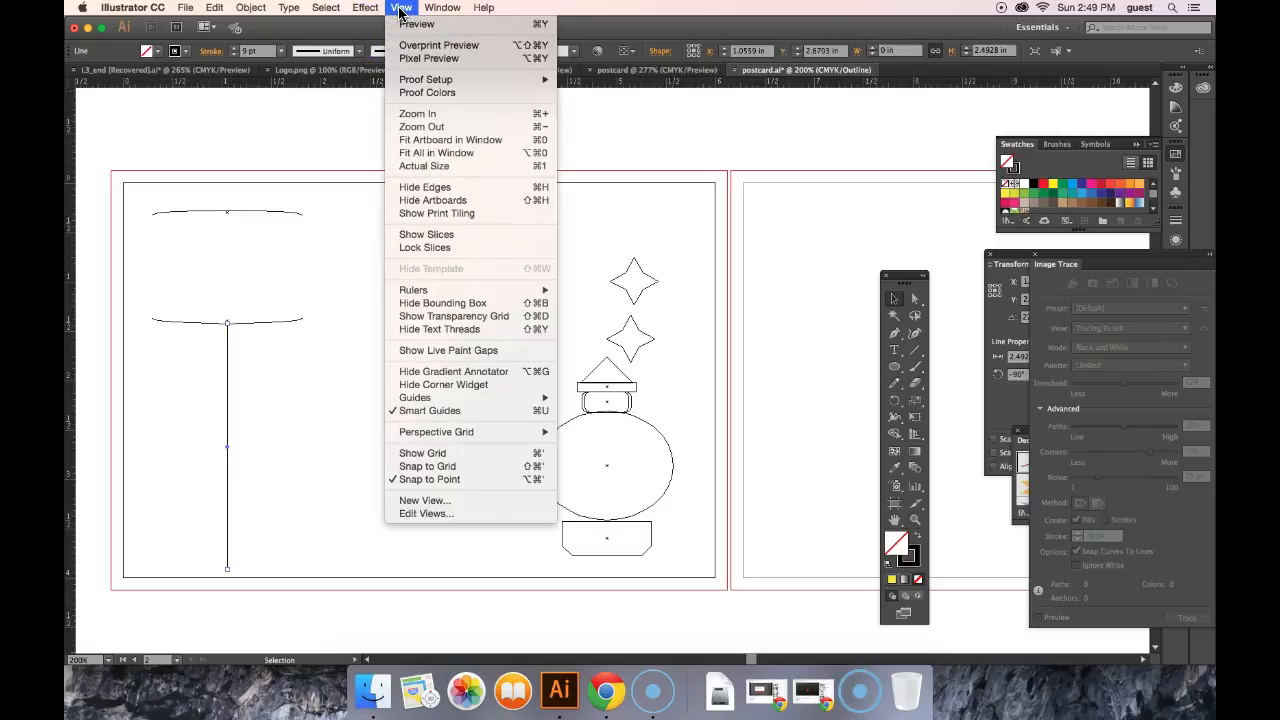
{"action": "left_click", "coordinate": [432, 45]}
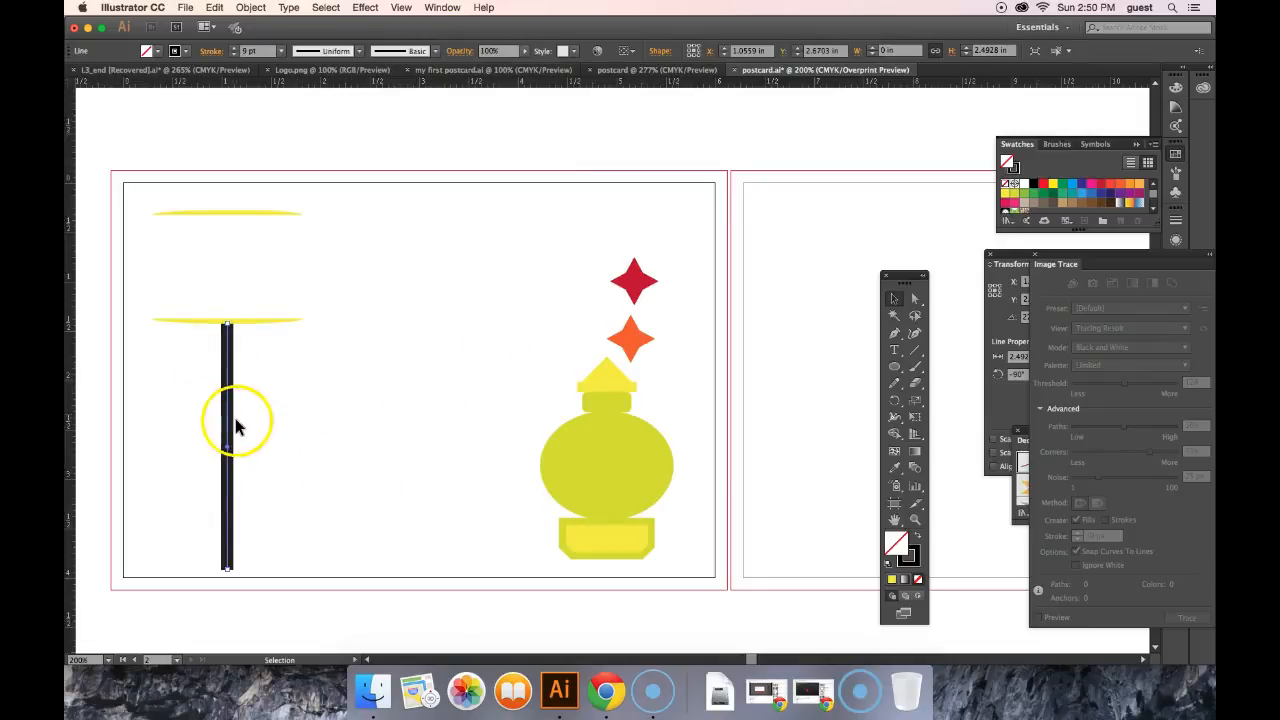
{"action": "left_click", "coordinate": [284, 417]}
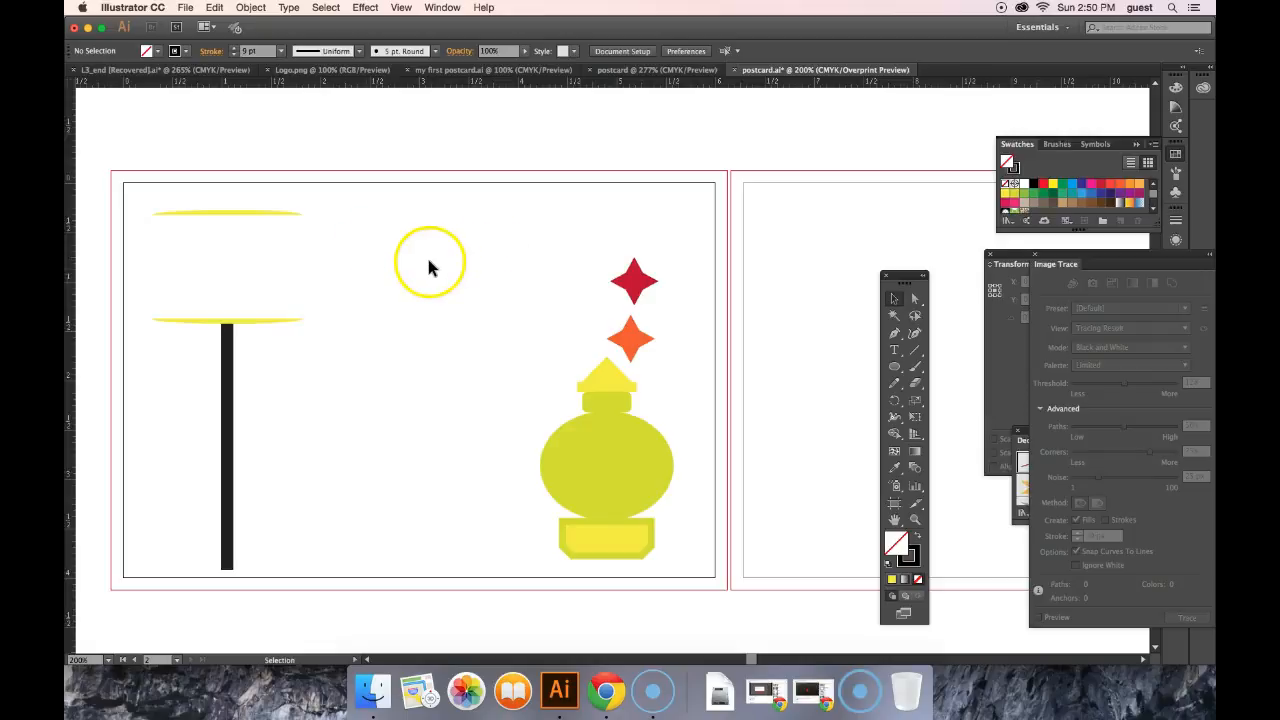
Step: Join the two yellow curves above the black pole into one filled lampshade shape
{"action": "left_click_drag", "start_coordinate": [285, 200], "coordinate": [337, 358]}
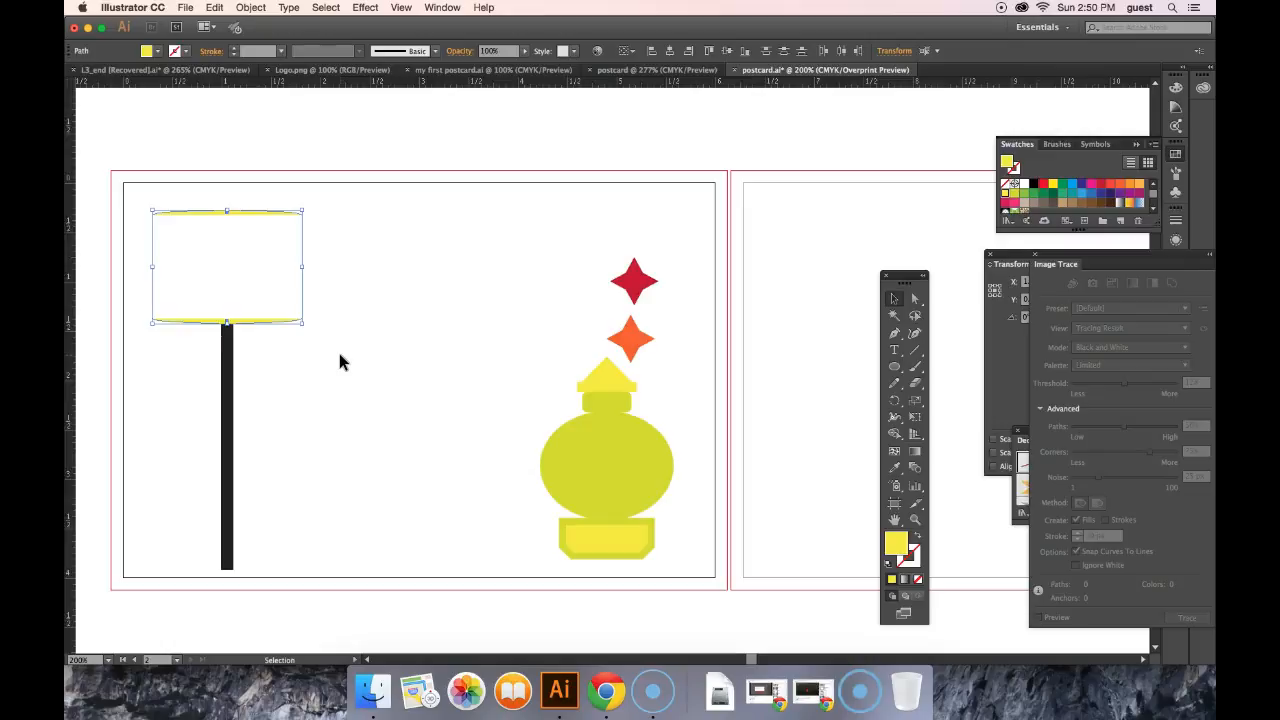
{"action": "left_click", "coordinate": [251, 7]}
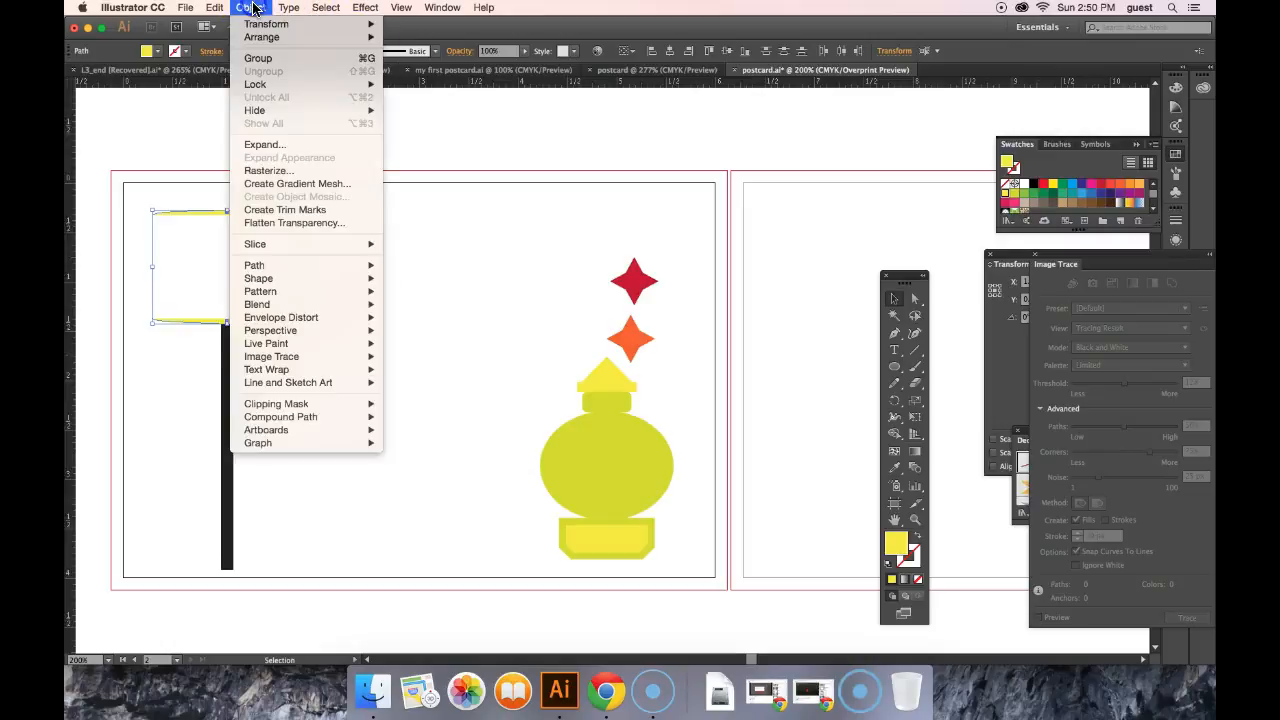
{"action": "mouse_move", "coordinate": [346, 265]}
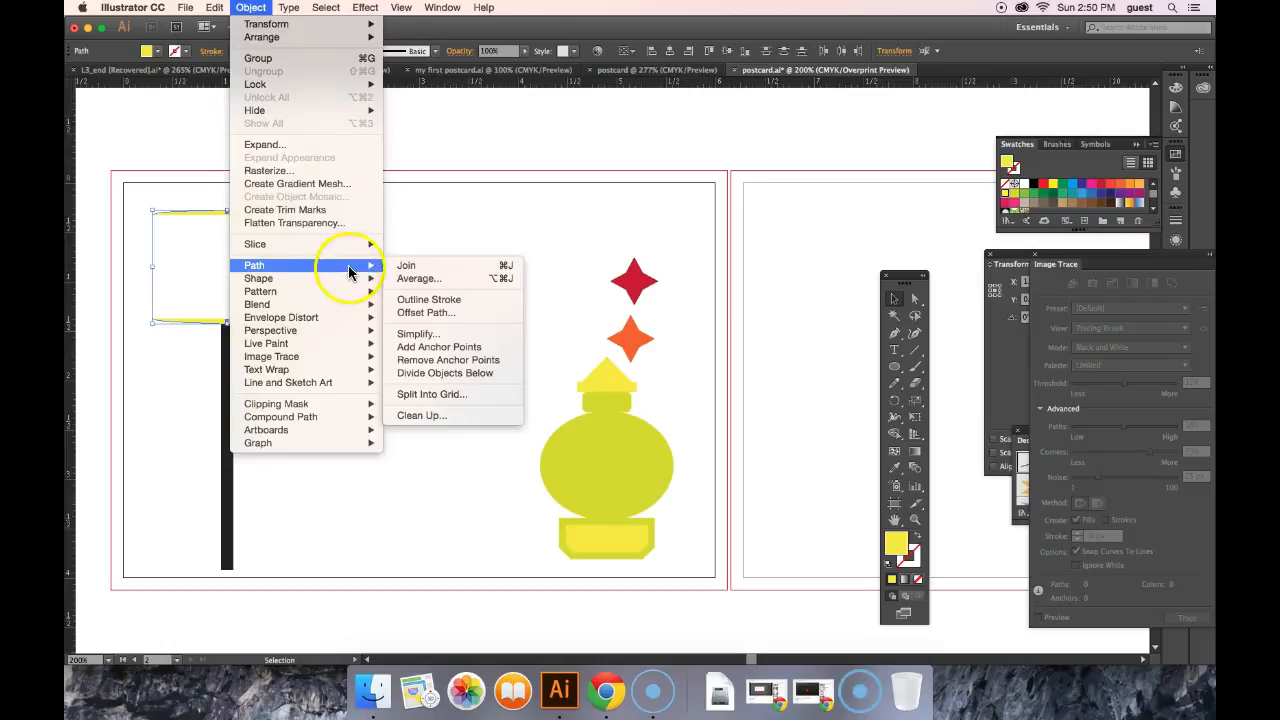
{"action": "left_click", "coordinate": [405, 265]}
{"action": "left_click", "coordinate": [420, 268]}
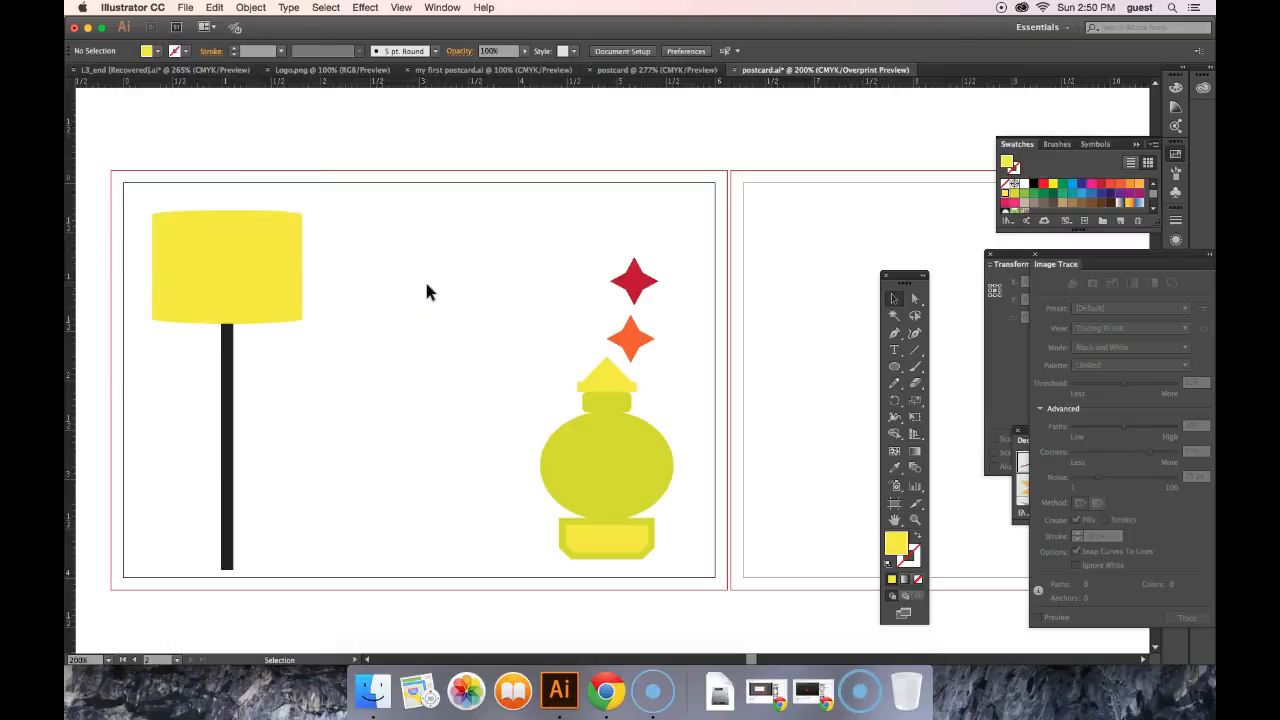
Step: Create an ellipse 1.1 in wide and 0.35 in high with a black fill and white stroke, between the lamp and the bottle
{"action": "left_click_drag", "start_coordinate": [93, 651], "coordinate": [92, 662]}
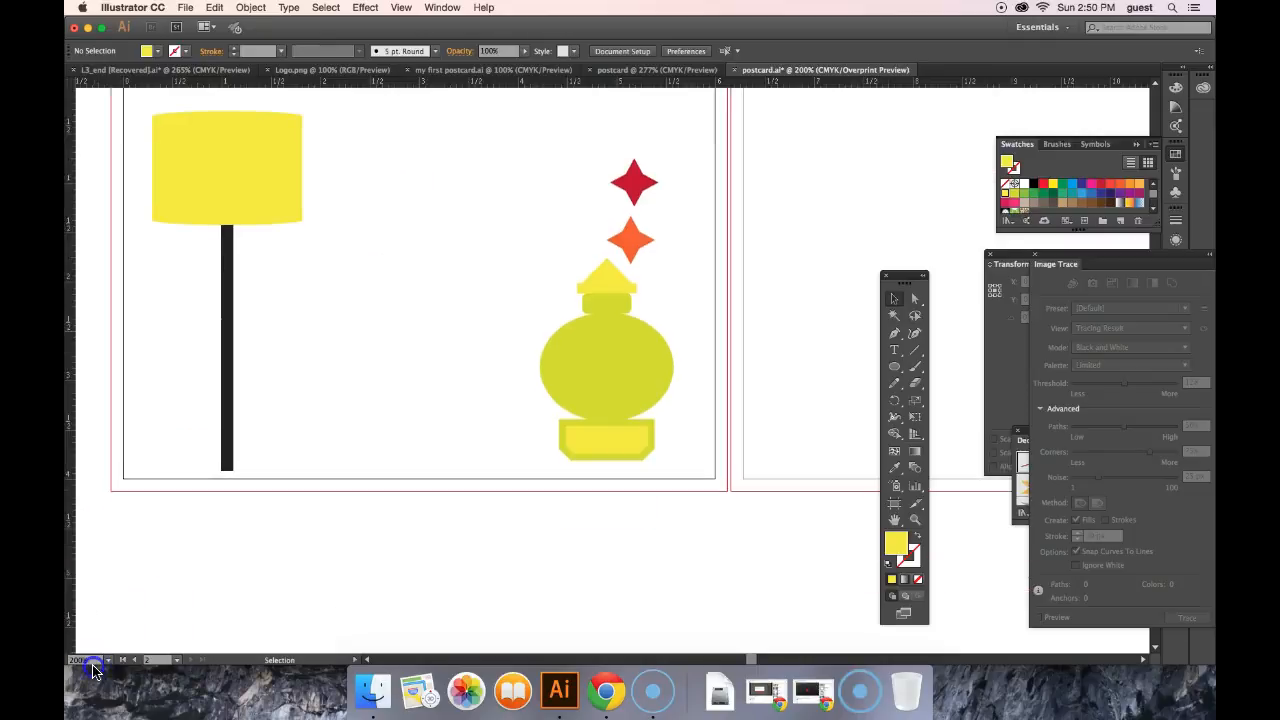
{"action": "left_click", "coordinate": [895, 367]}
{"action": "key", "text": "d"}
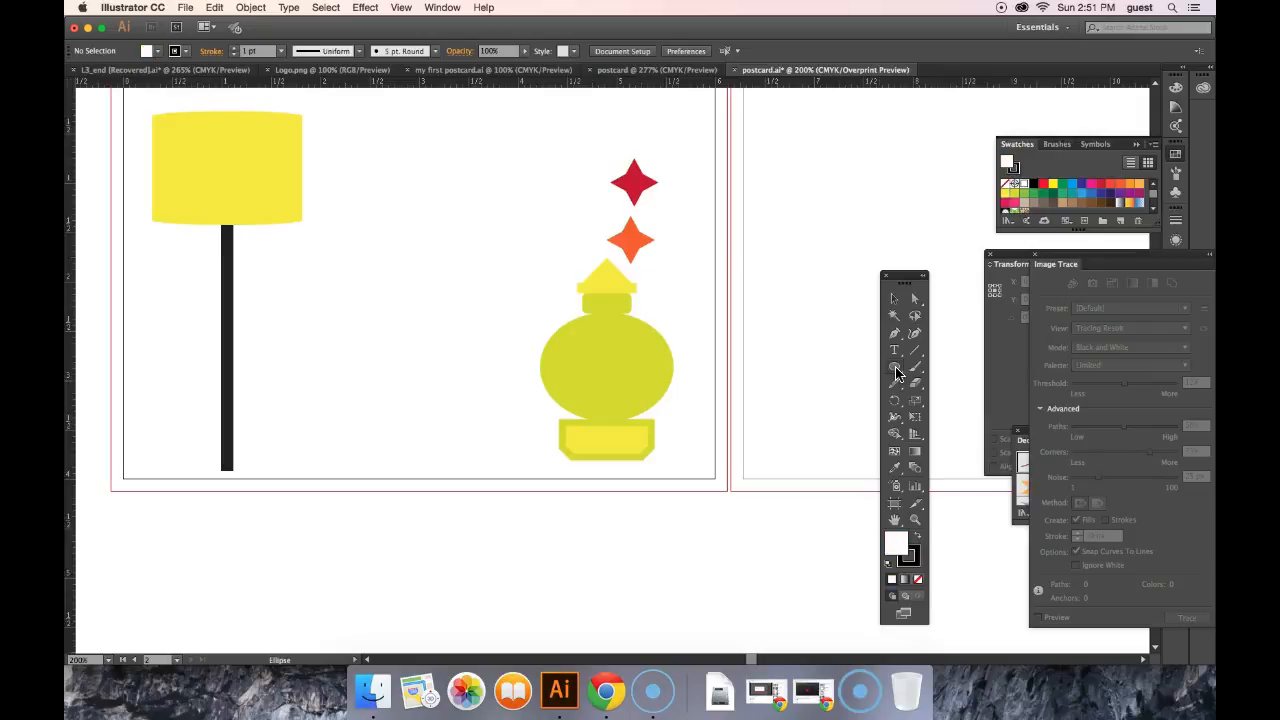
{"action": "left_click", "coordinate": [916, 538]}
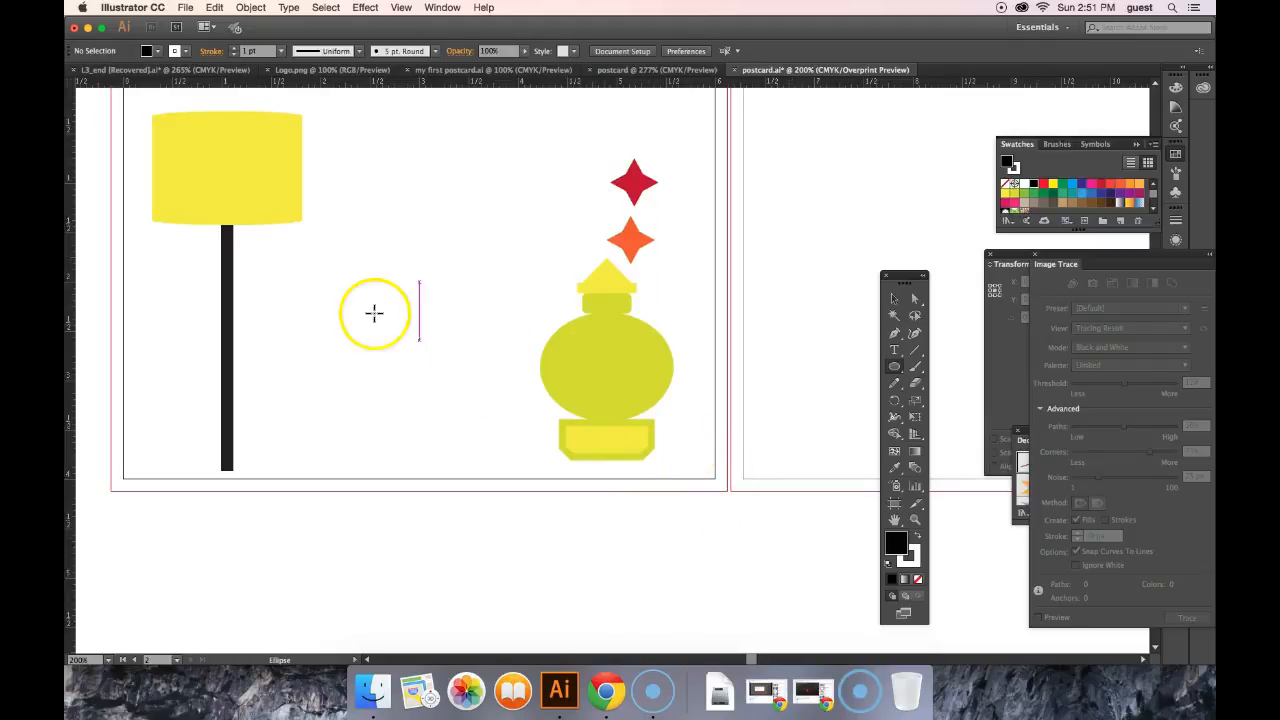
{"action": "left_click", "coordinate": [342, 298]}
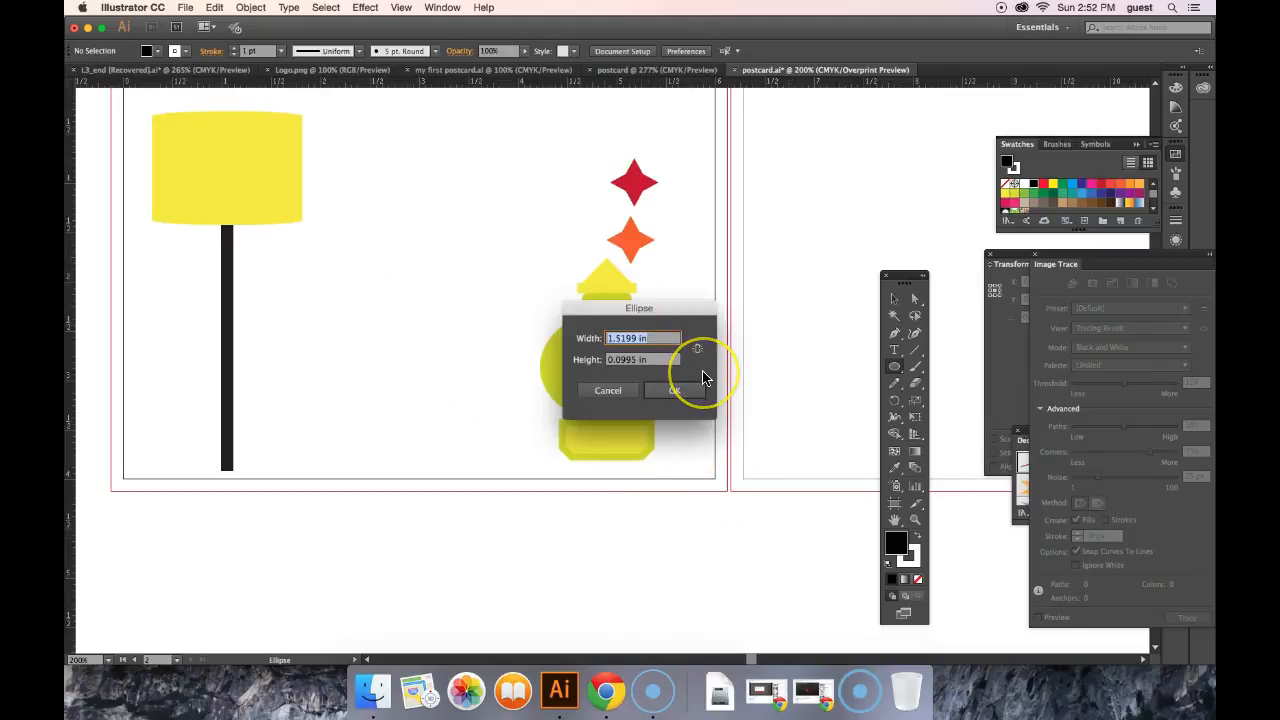
{"action": "type", "text": "1.1"}
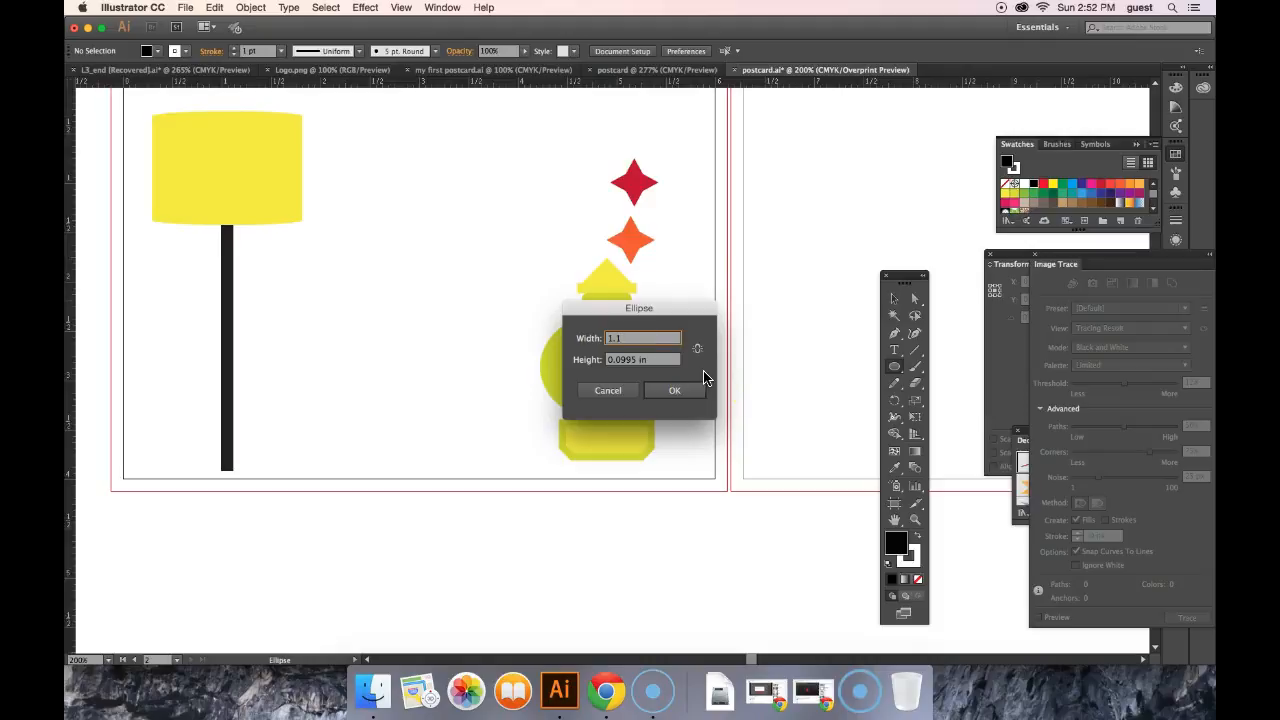
{"action": "left_click_drag", "start_coordinate": [655, 360], "coordinate": [573, 359]}
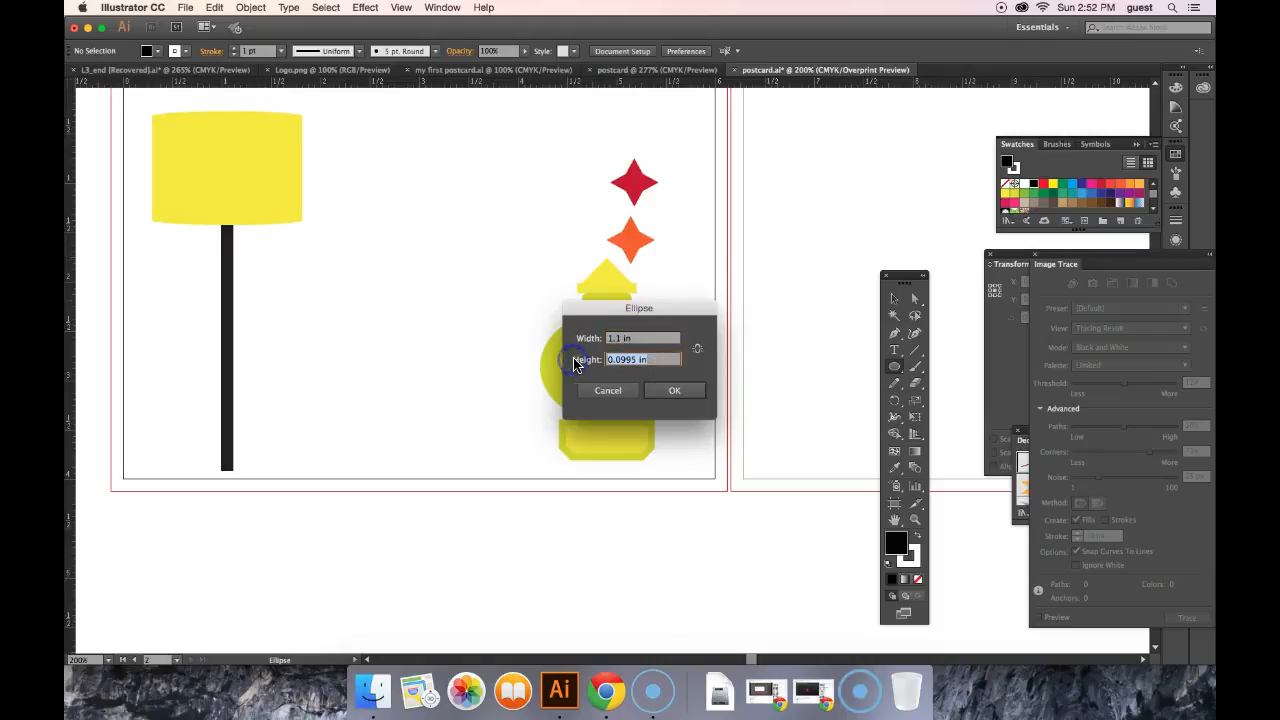
{"action": "type", "text": ".35"}
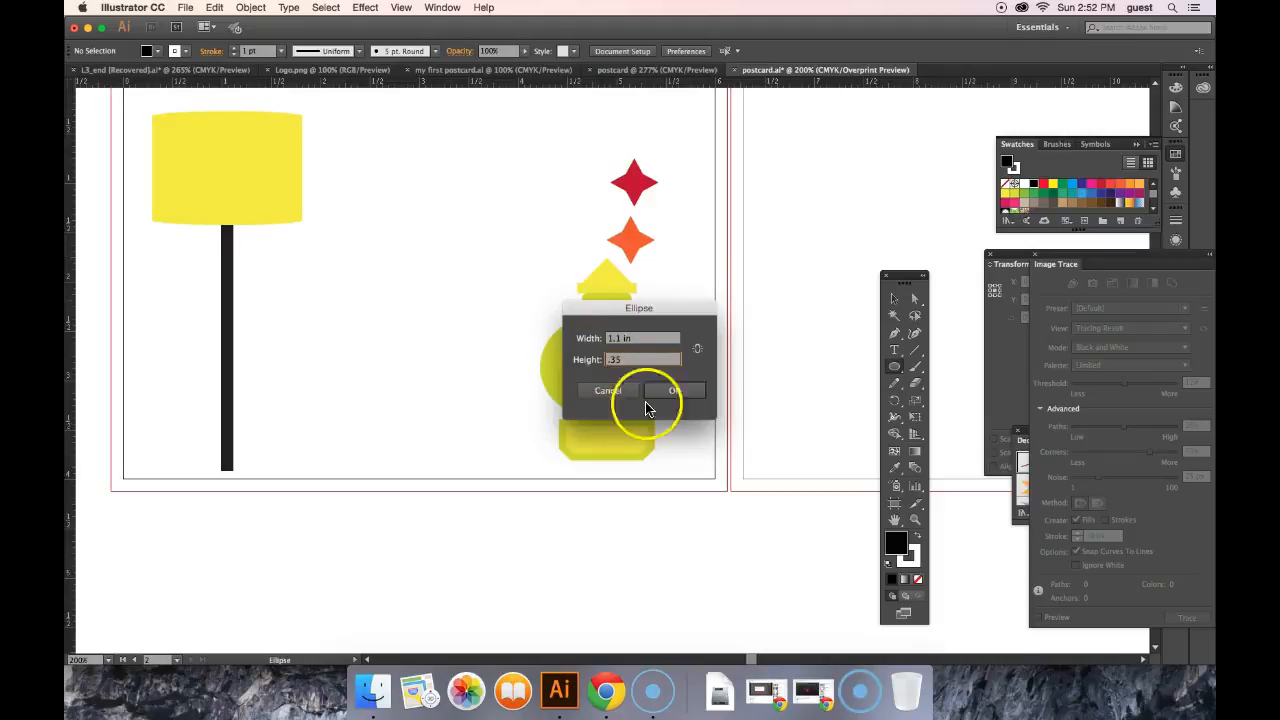
{"action": "left_click", "coordinate": [675, 391]}
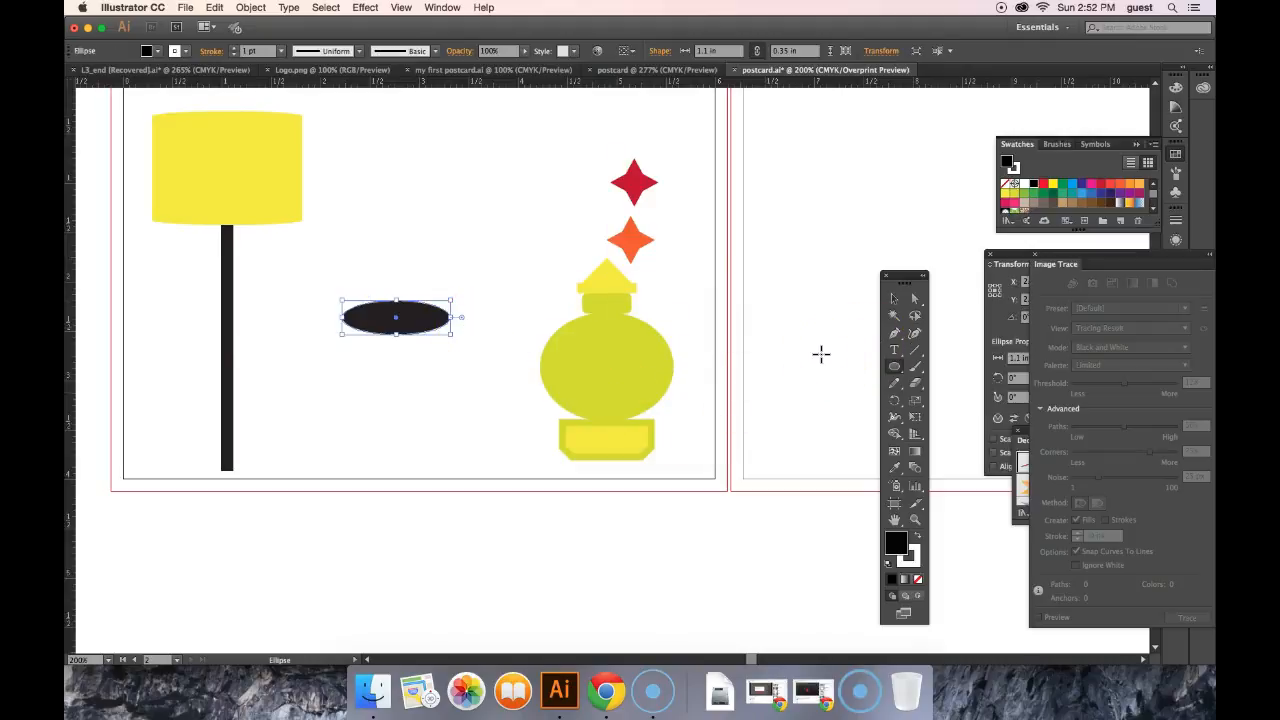
Step: Place the black ellipse as the lamp's base, centred on the pole, with its lower edge just covering the pole's end
{"action": "key", "text": "v"}
{"action": "mouse_move", "coordinate": [413, 322]}
{"action": "left_mouse_down"}
{"action": "mouse_move", "coordinate": [394, 314]}
{"action": "mouse_move", "coordinate": [354, 340]}
{"action": "mouse_move", "coordinate": [244, 475]}
{"action": "left_mouse_up"}
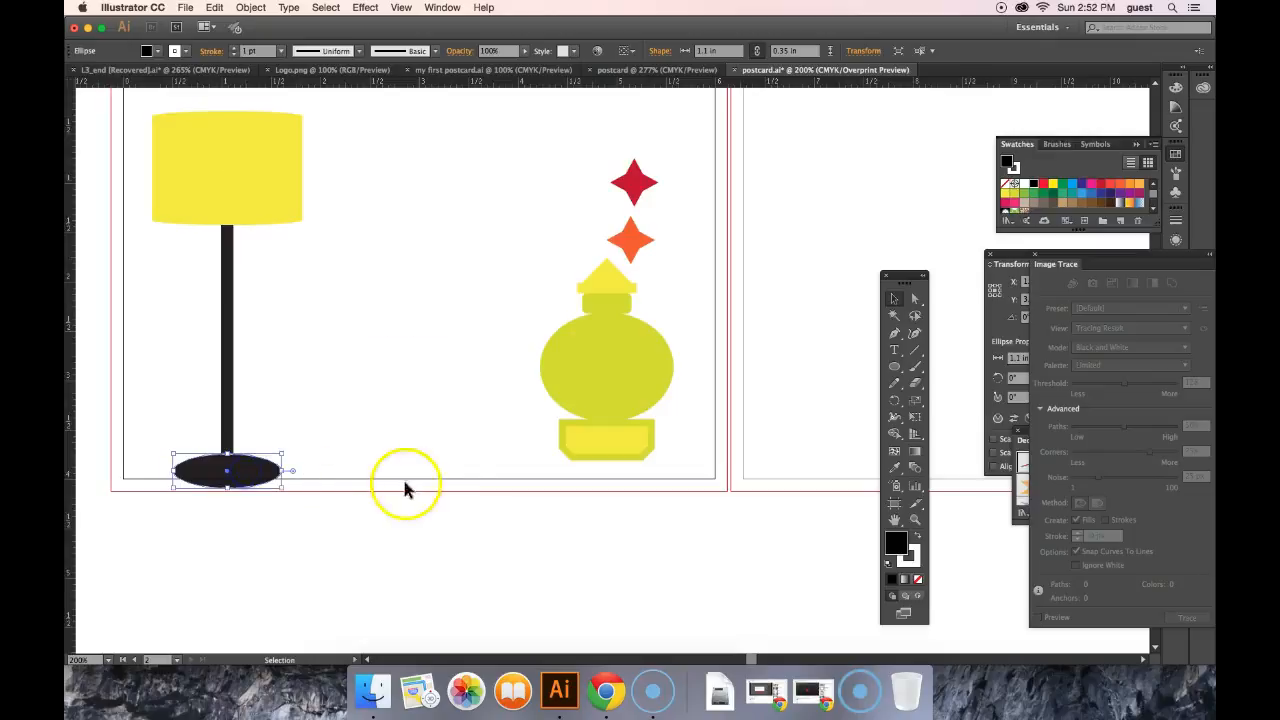
{"action": "left_click", "coordinate": [463, 402]}
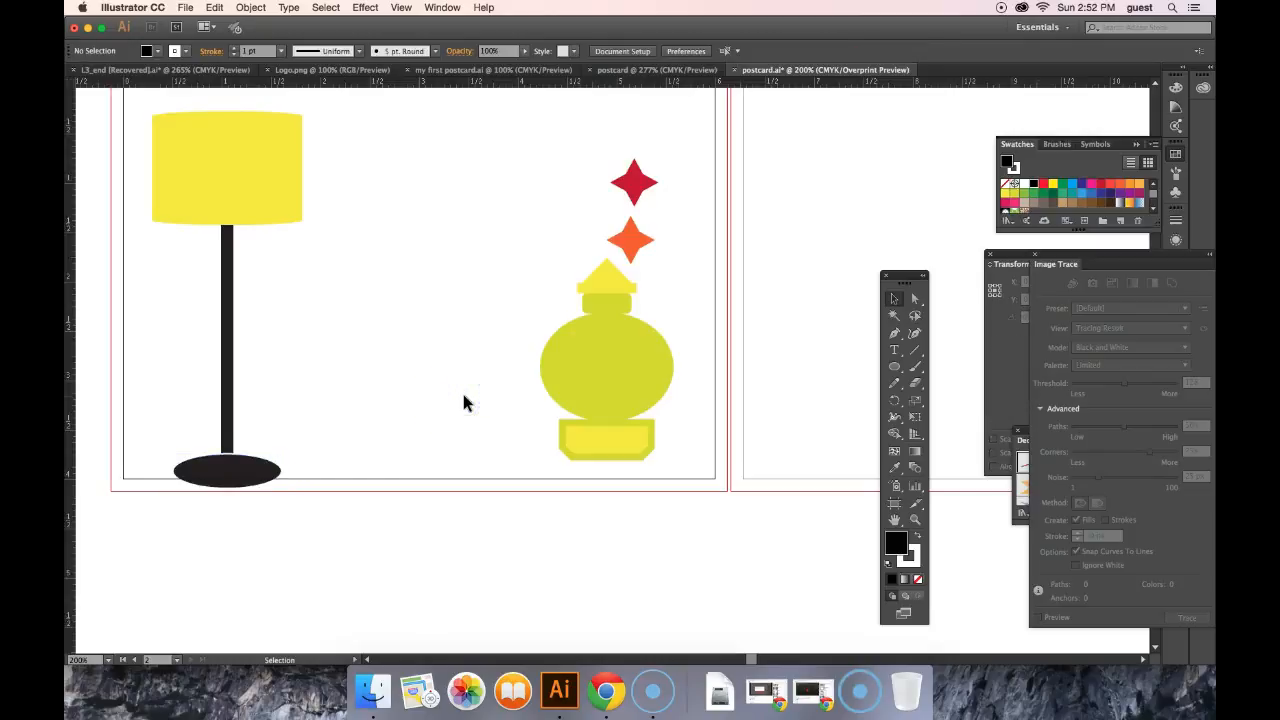
{"action": "left_click_drag", "start_coordinate": [245, 463], "coordinate": [227, 454]}
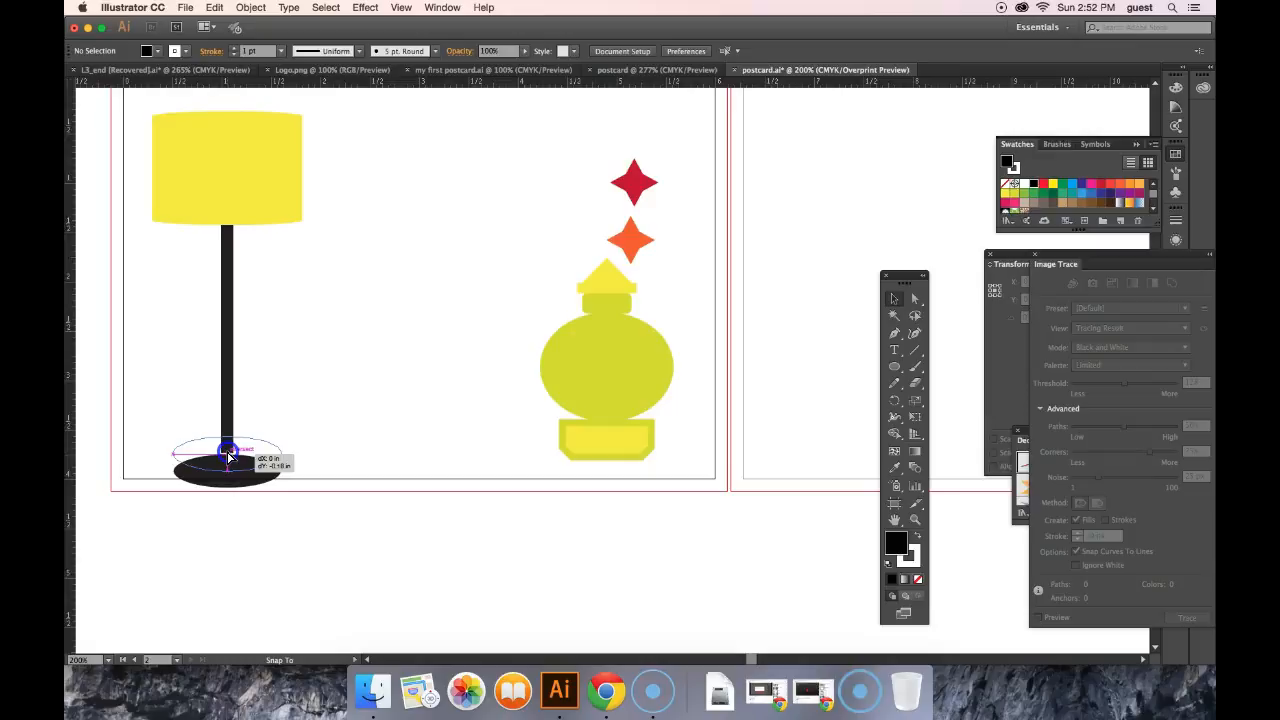
{"action": "left_click_drag", "start_coordinate": [227, 454], "coordinate": [227, 454]}
{"action": "left_click", "coordinate": [409, 434]}
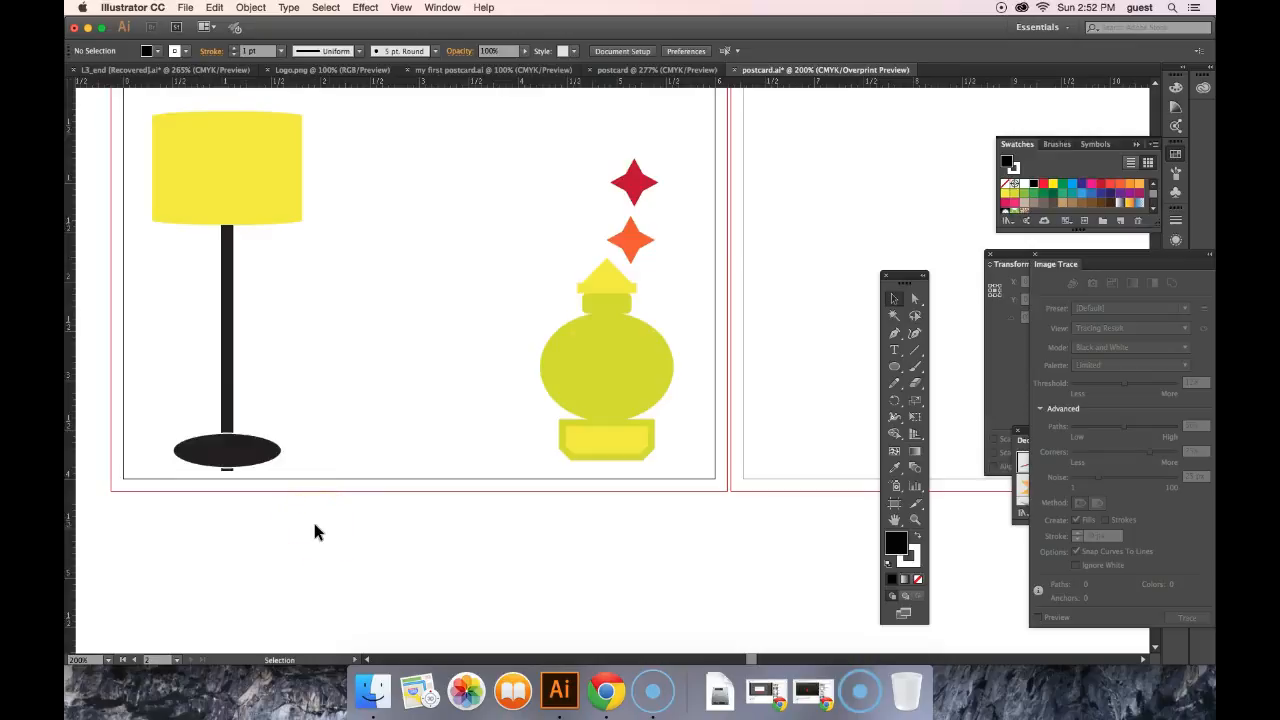
{"action": "left_click", "coordinate": [238, 452]}
{"action": "key", "text": "Down"}
{"action": "key", "text": "Down"}
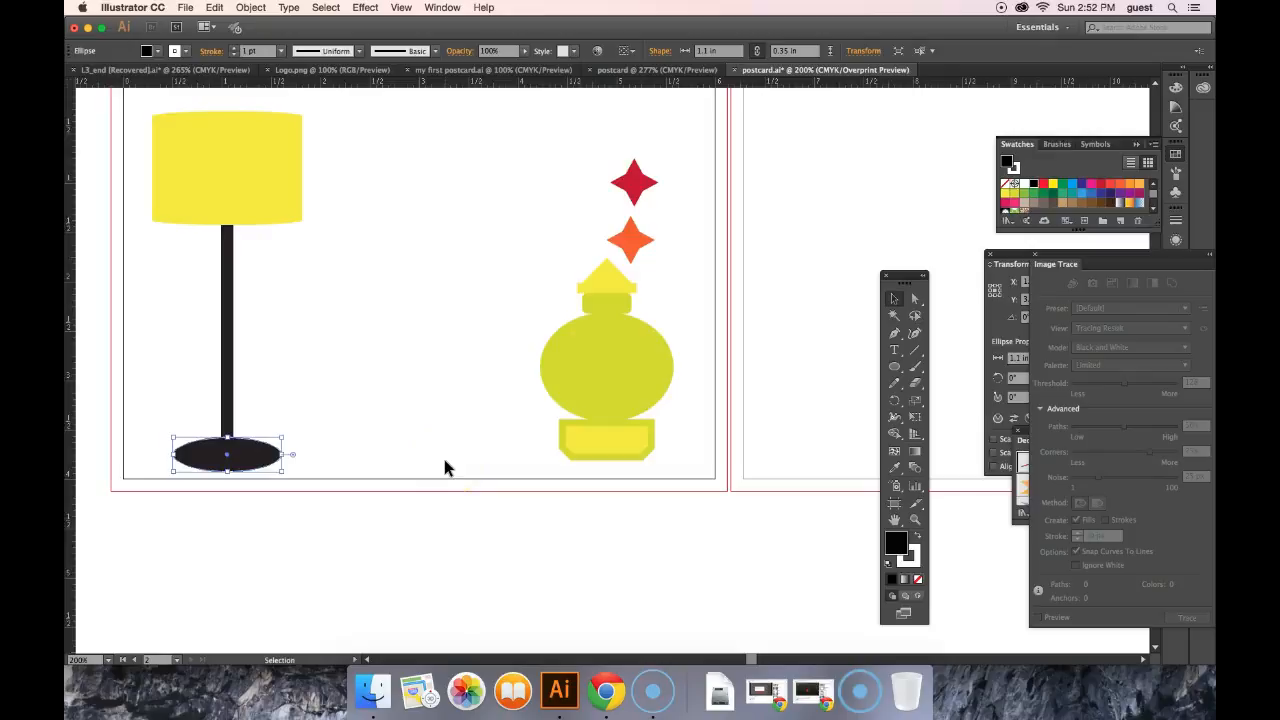
Step: Remove the stroke from the black base ellipse and deselect it
{"action": "left_click", "coordinate": [186, 52]}
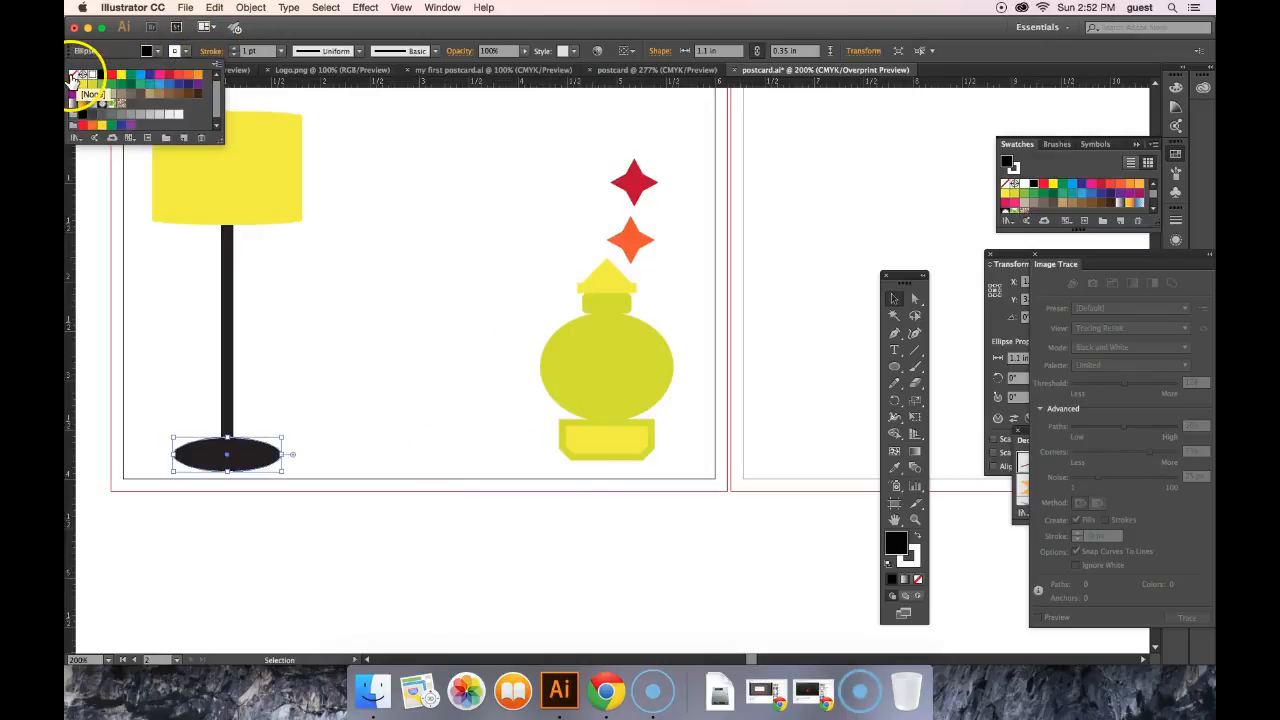
{"action": "left_click", "coordinate": [73, 76]}
{"action": "left_click", "coordinate": [331, 400]}
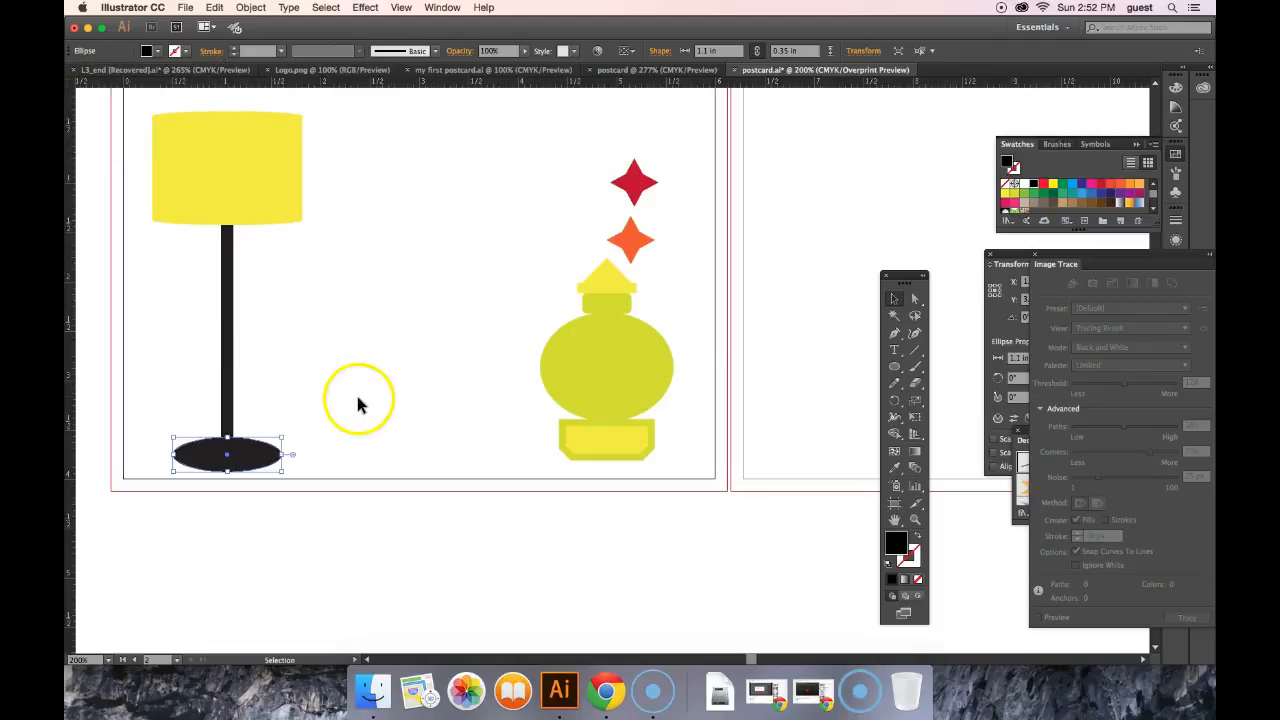
{"action": "left_click", "coordinate": [360, 402]}
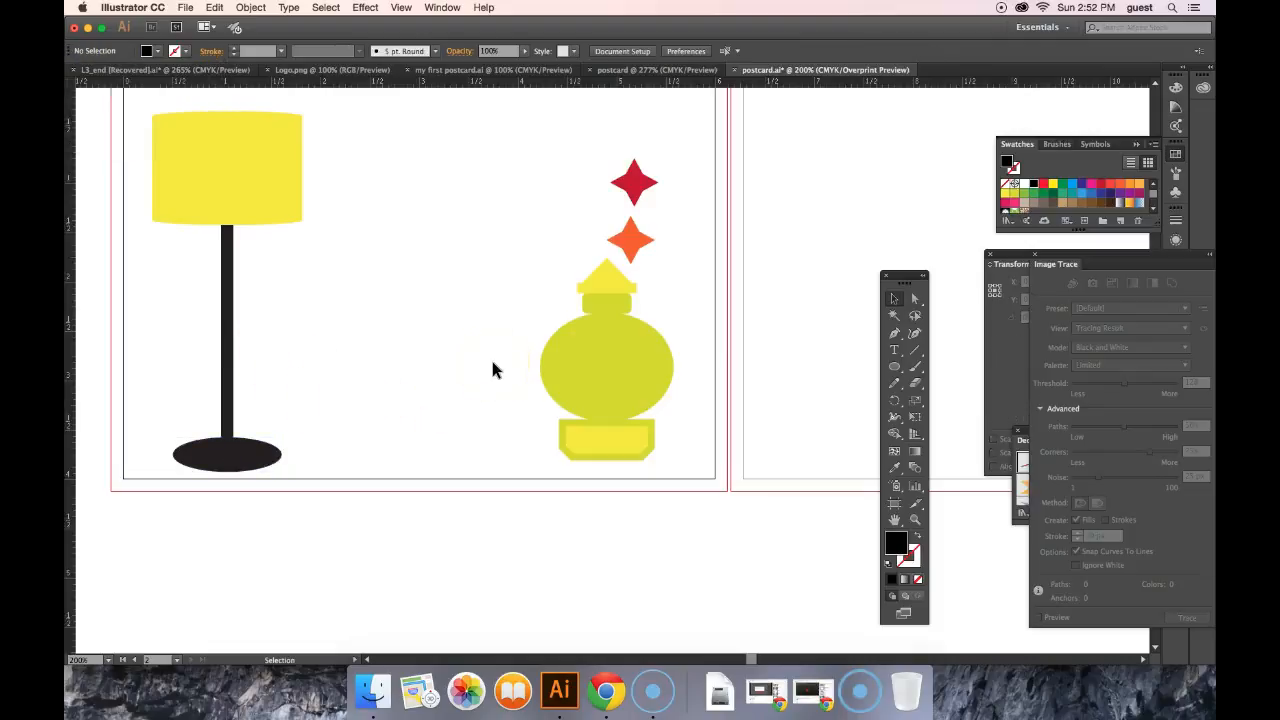
Step: Send the lamp's base ellipse to the back of the stacking order and deselect it
{"action": "left_click", "coordinate": [259, 451]}
{"action": "left_click", "coordinate": [252, 8]}
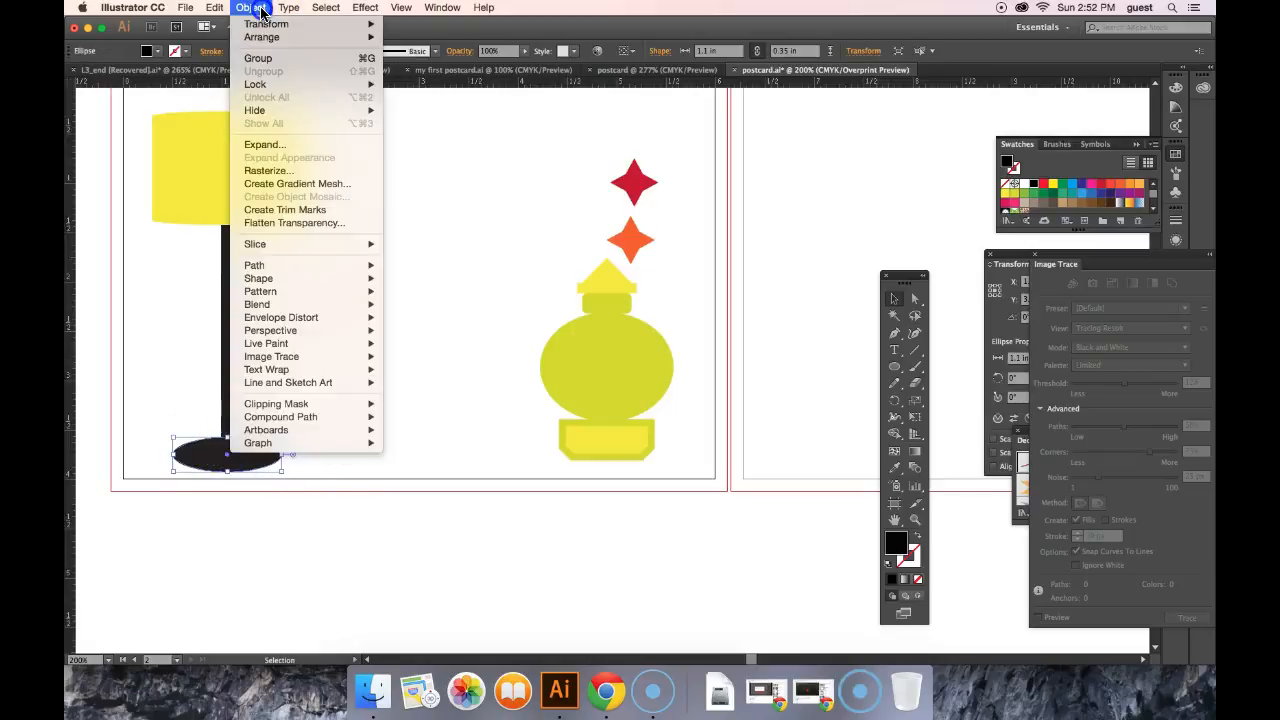
{"action": "mouse_move", "coordinate": [265, 25]}
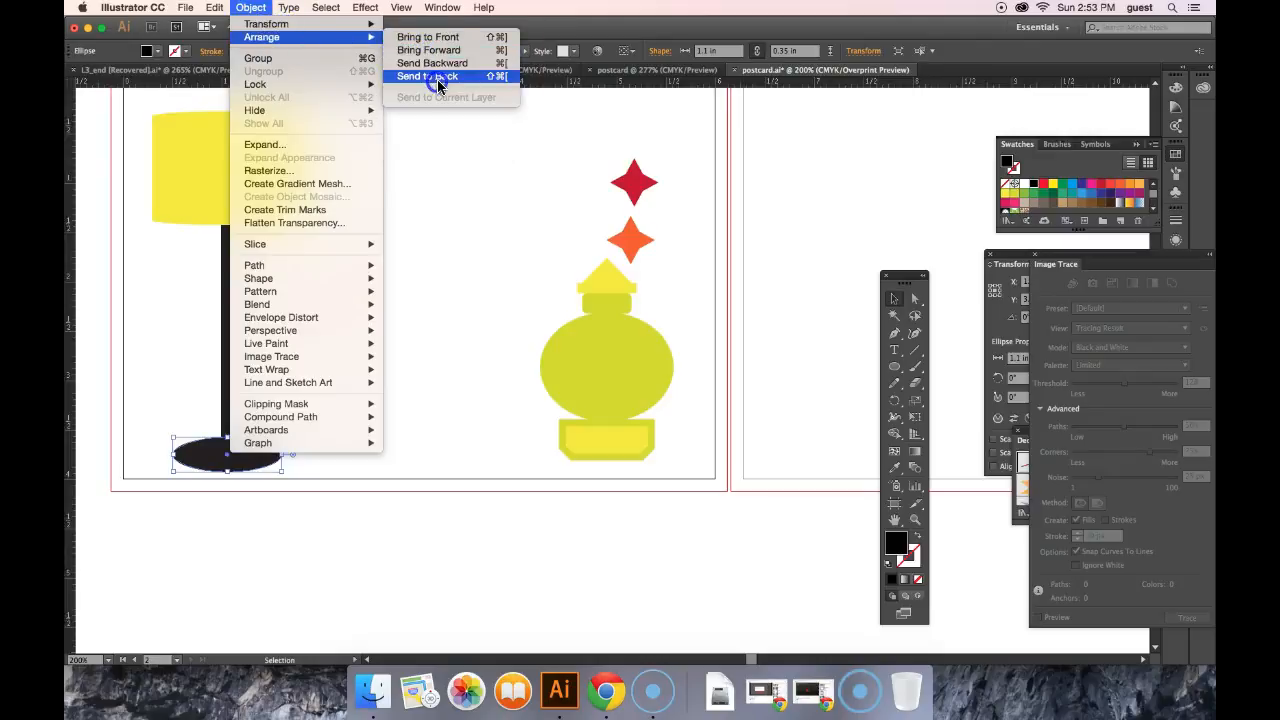
{"action": "left_click", "coordinate": [438, 86]}
{"action": "left_click", "coordinate": [491, 340]}
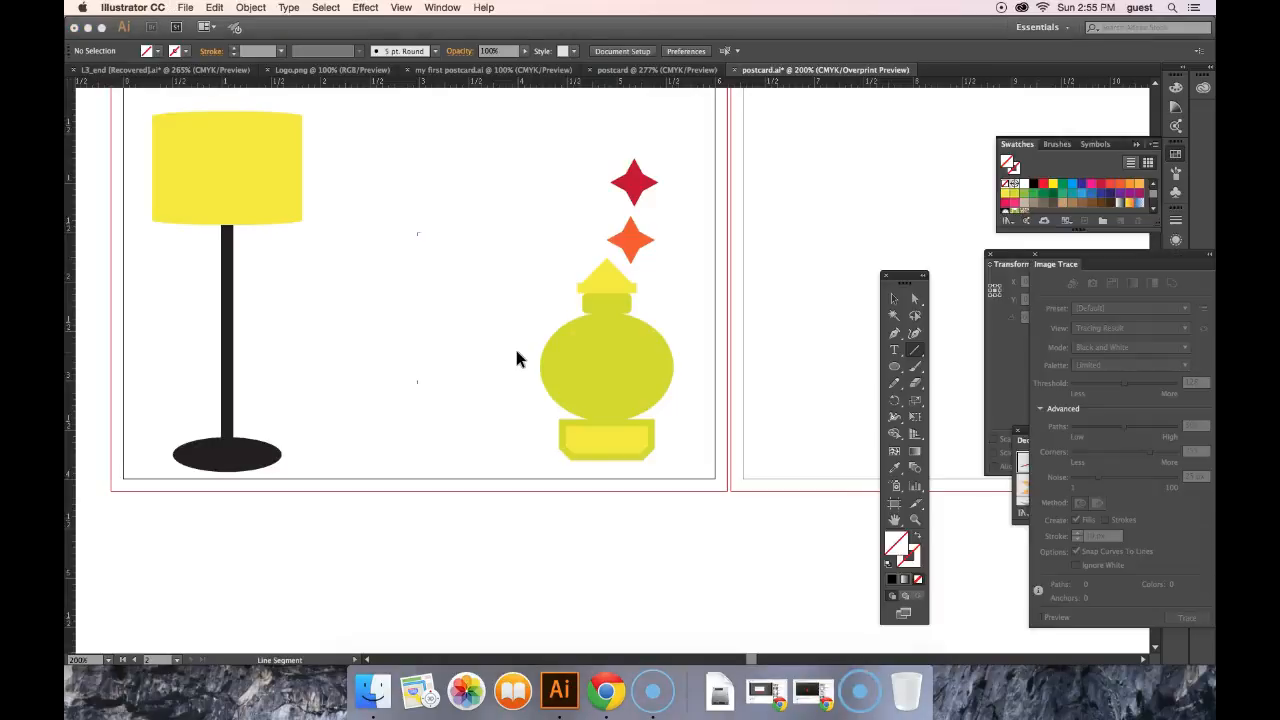
{"action": "key", "text": "backslash"}
{"action": "left_click_drag", "start_coordinate": [421, 244], "coordinate": [419, 246]}
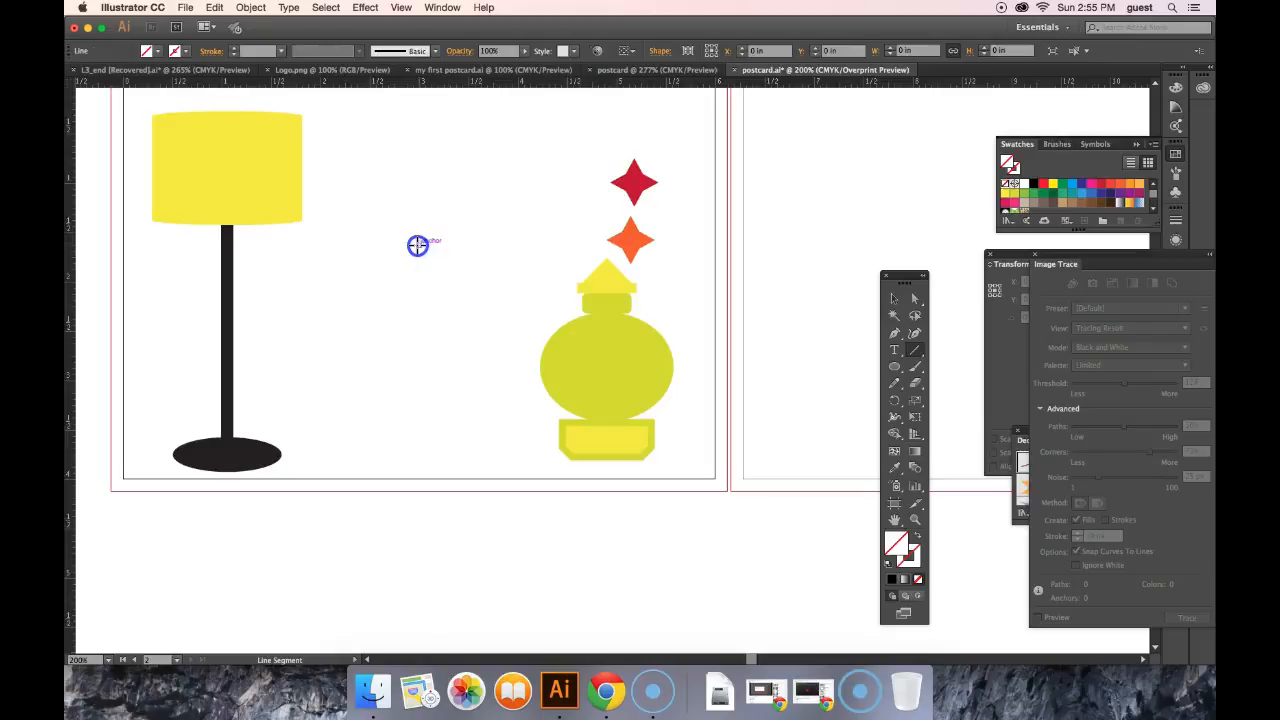
{"action": "key", "text": "Delete"}
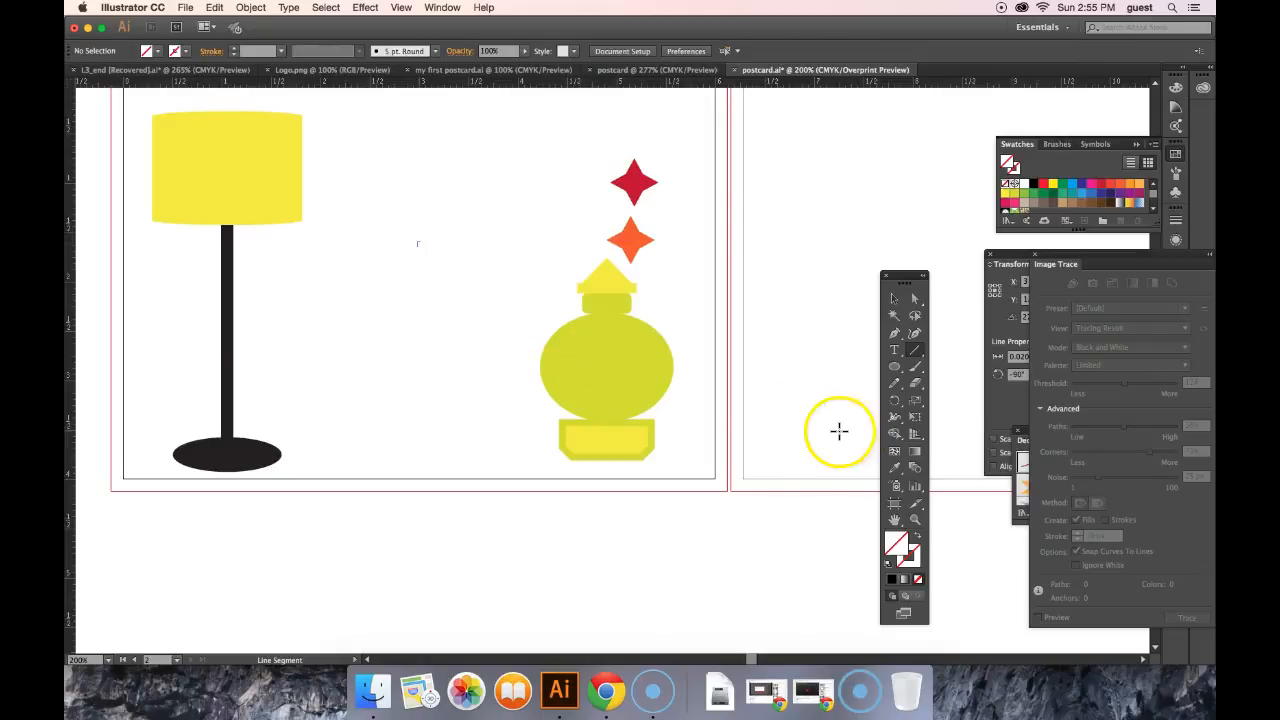
Step: Draw a vertical line about 1.51 in long between the lamp and the bottle, and give it a black 1 pt stroke
{"action": "mouse_move", "coordinate": [420, 277]}
{"action": "left_mouse_down"}
{"action": "mouse_move", "coordinate": [418, 440]}
{"action": "mouse_move", "coordinate": [419, 424]}
{"action": "left_mouse_up"}
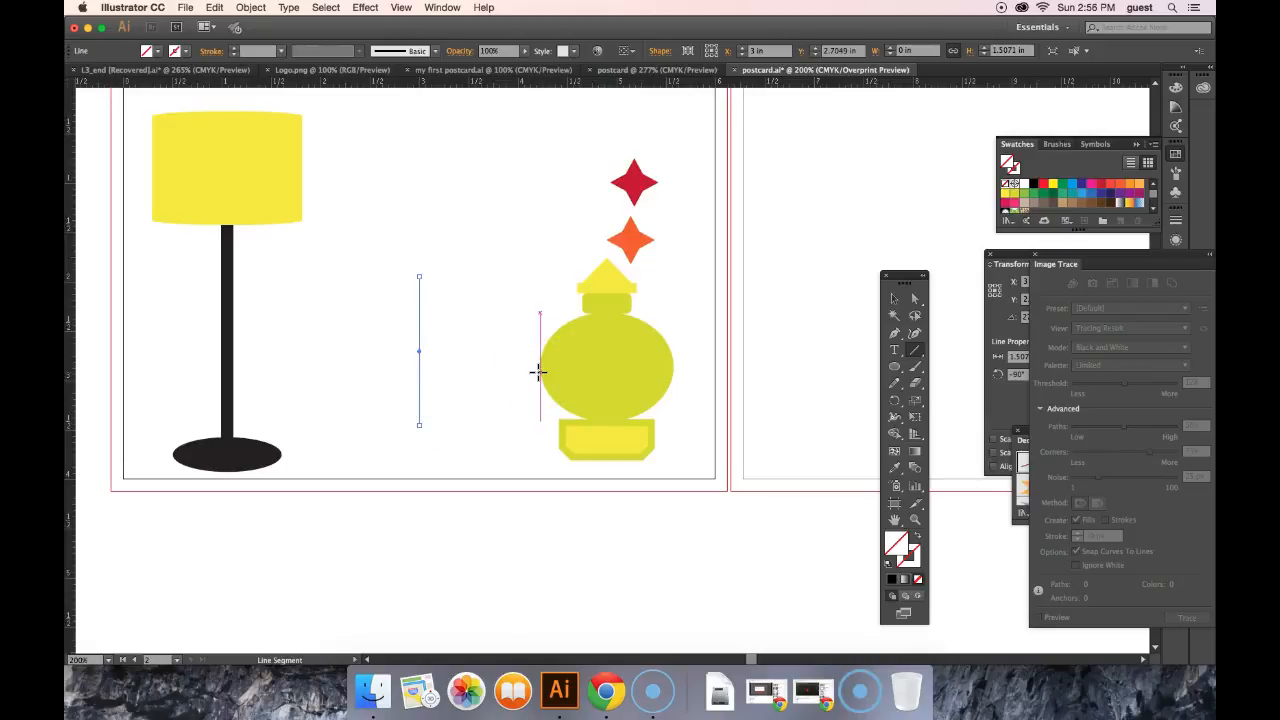
{"action": "left_click", "coordinate": [186, 56]}
{"action": "left_click", "coordinate": [101, 74]}
{"action": "left_click", "coordinate": [190, 82]}
{"action": "left_click", "coordinate": [243, 50]}
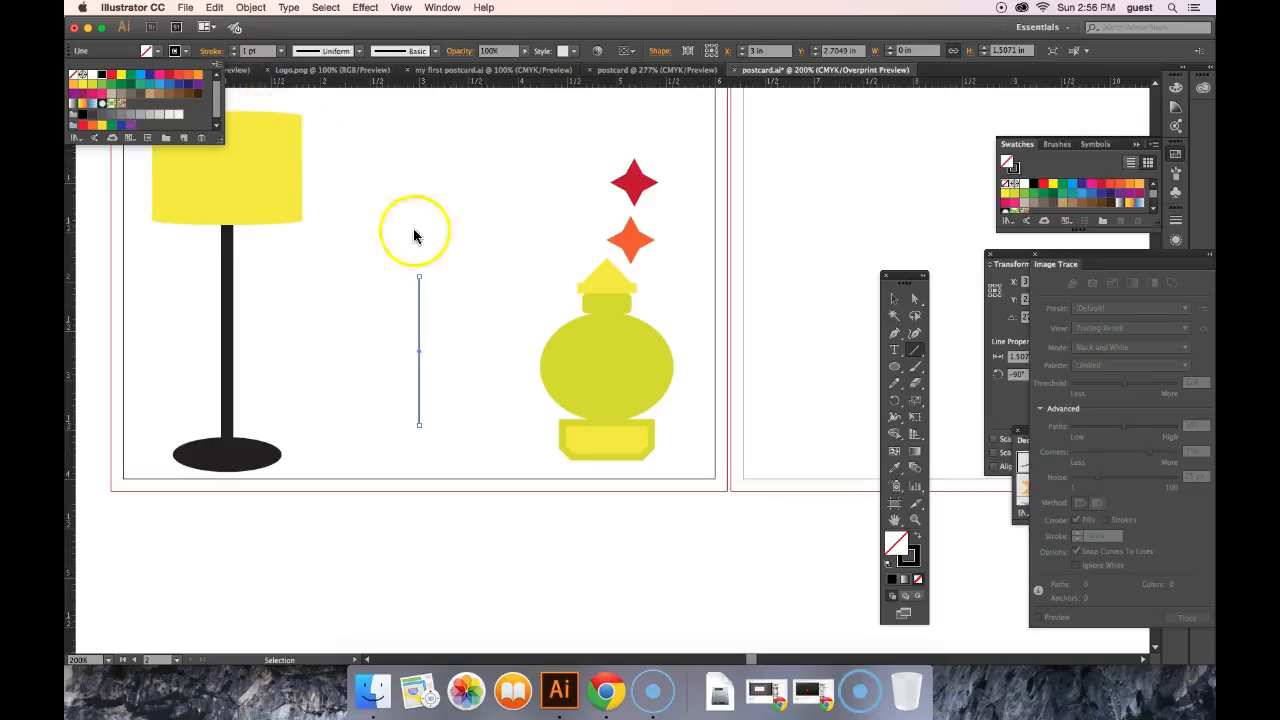
Step: Widen the middle of the vertical line with the Width tool into a symmetrical leaf shape about 0.62 in wide
{"action": "left_click", "coordinate": [924, 523]}
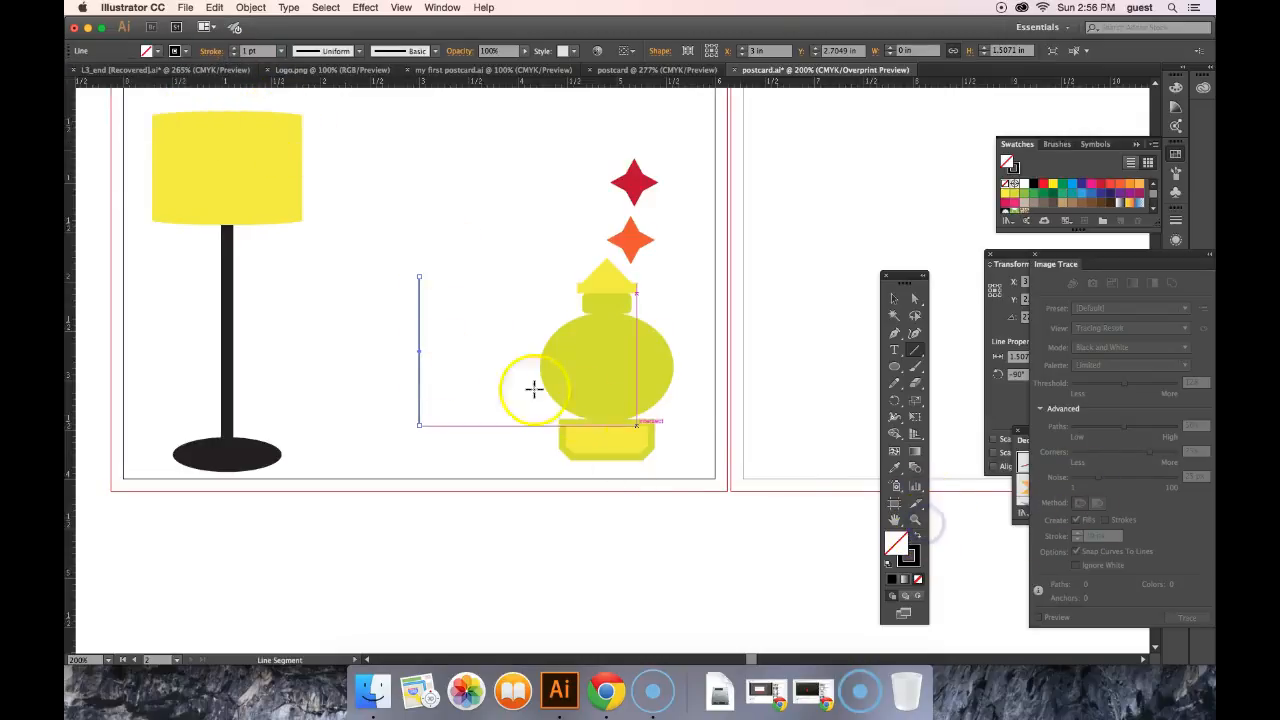
{"action": "left_click", "coordinate": [914, 518]}
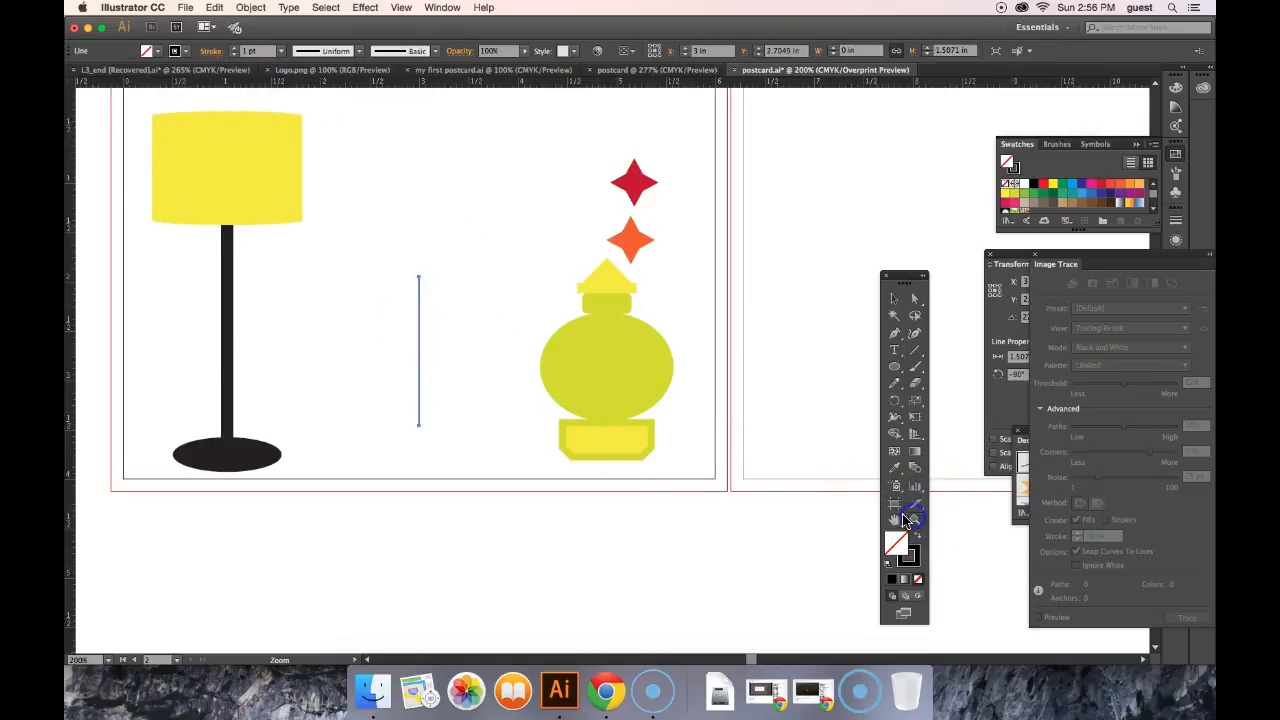
{"action": "left_click", "coordinate": [429, 337]}
{"action": "left_click", "coordinate": [605, 398]}
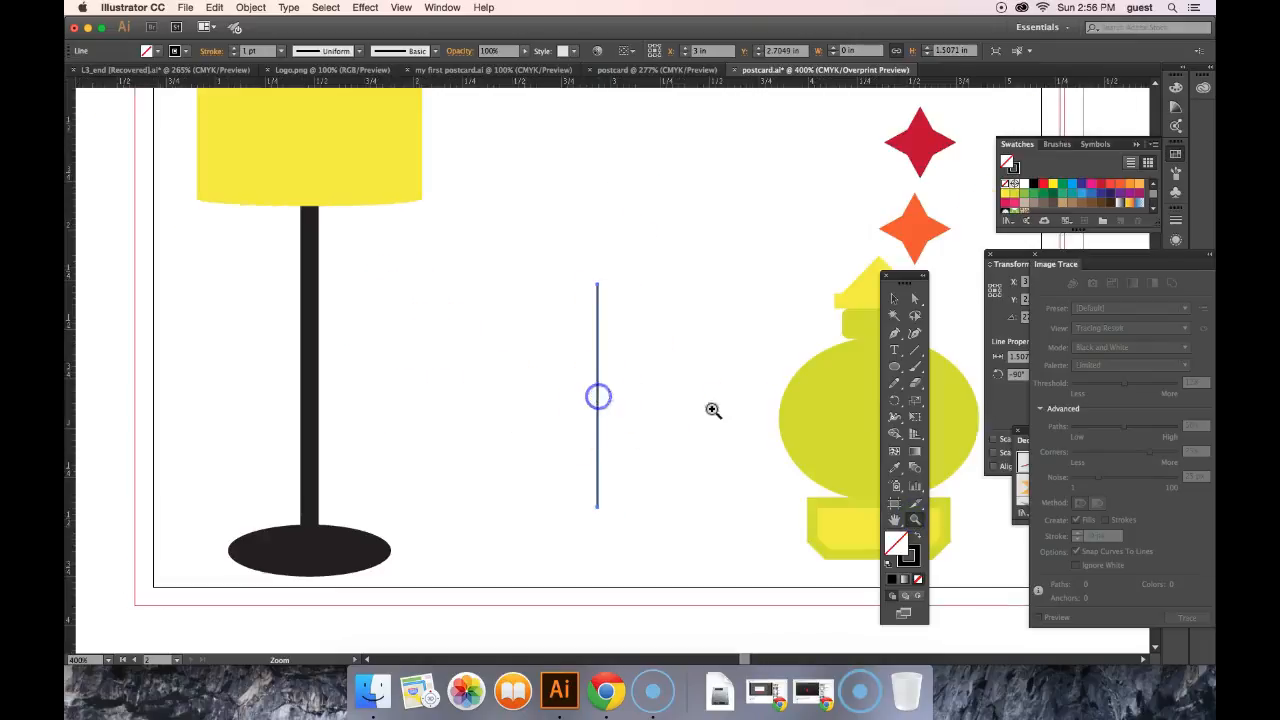
{"action": "left_click", "coordinate": [789, 438]}
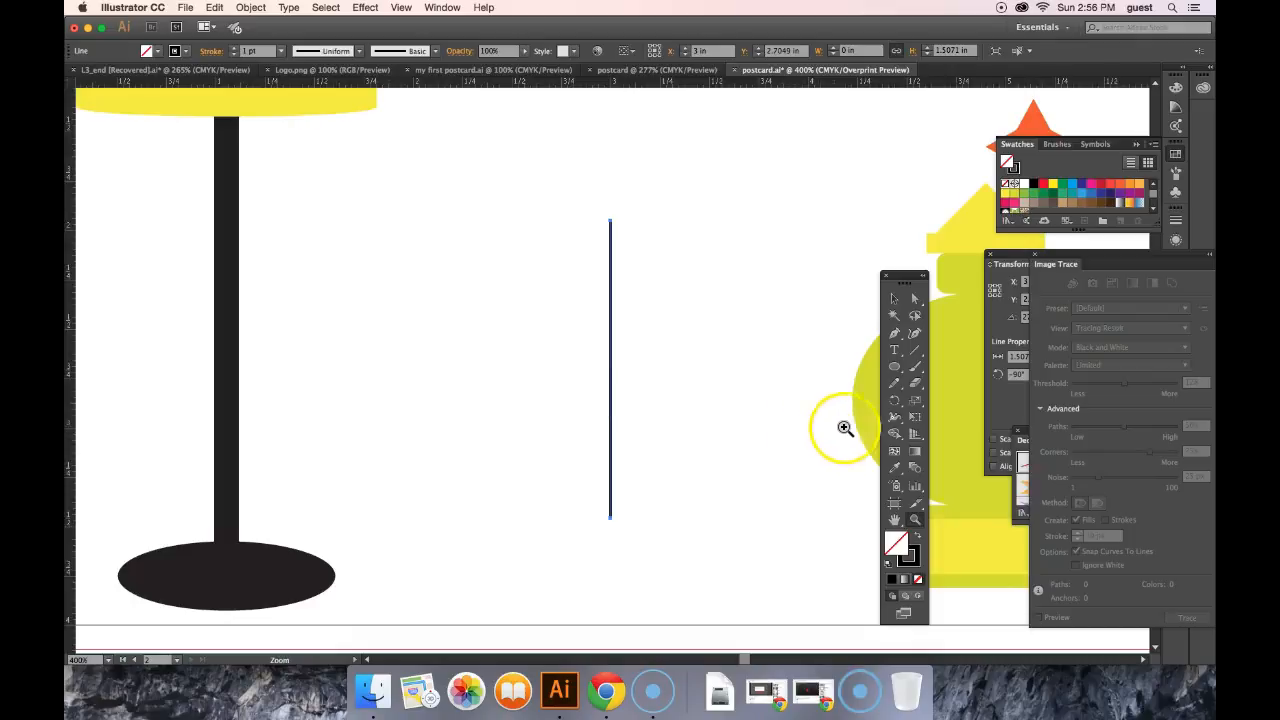
{"action": "left_click", "coordinate": [898, 422]}
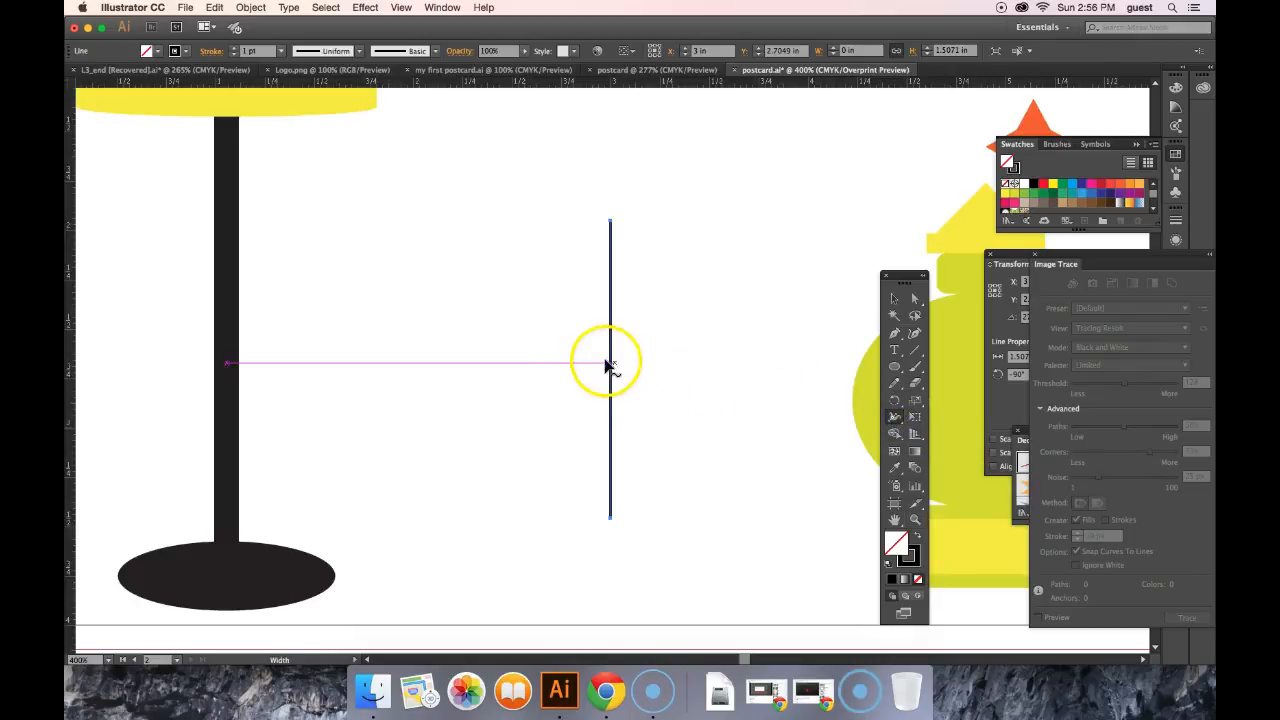
{"action": "left_click_drag", "start_coordinate": [609, 362], "coordinate": [546, 351]}
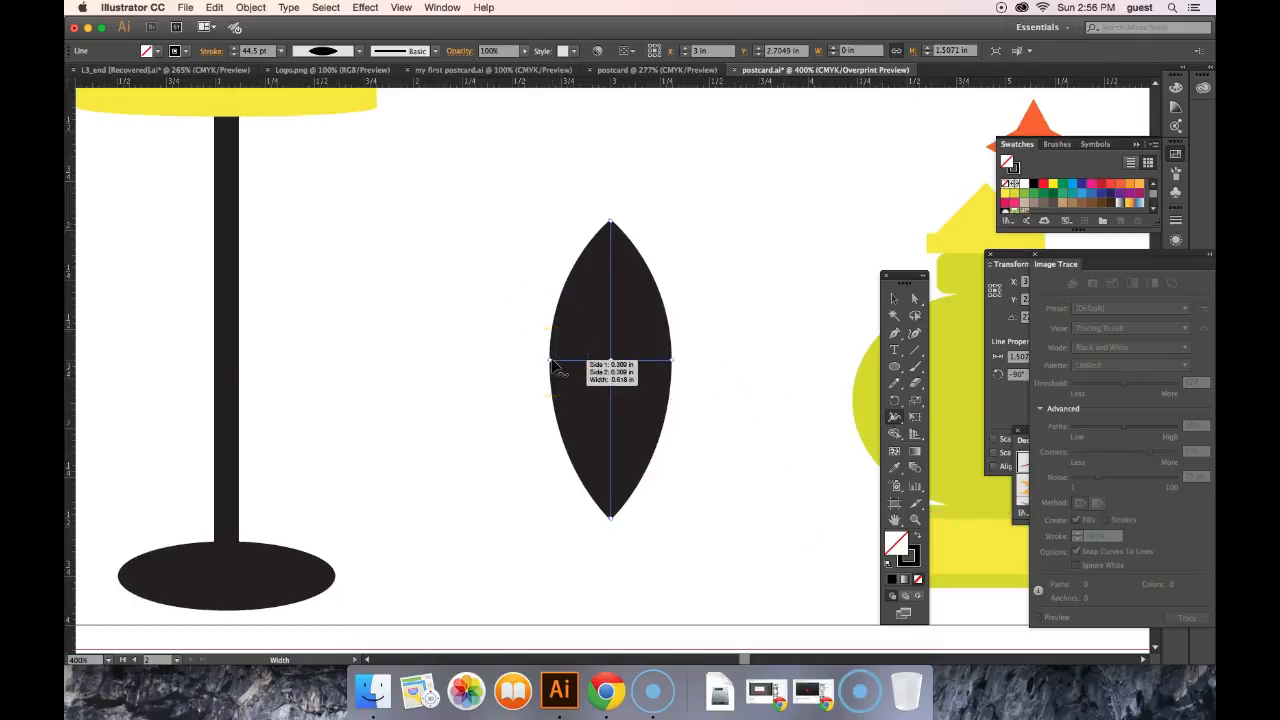
Step: Narrow the leaf shape's widest point to about 0.56 in and shift that width point upward along the line
{"action": "left_click_drag", "start_coordinate": [548, 360], "coordinate": [565, 366]}
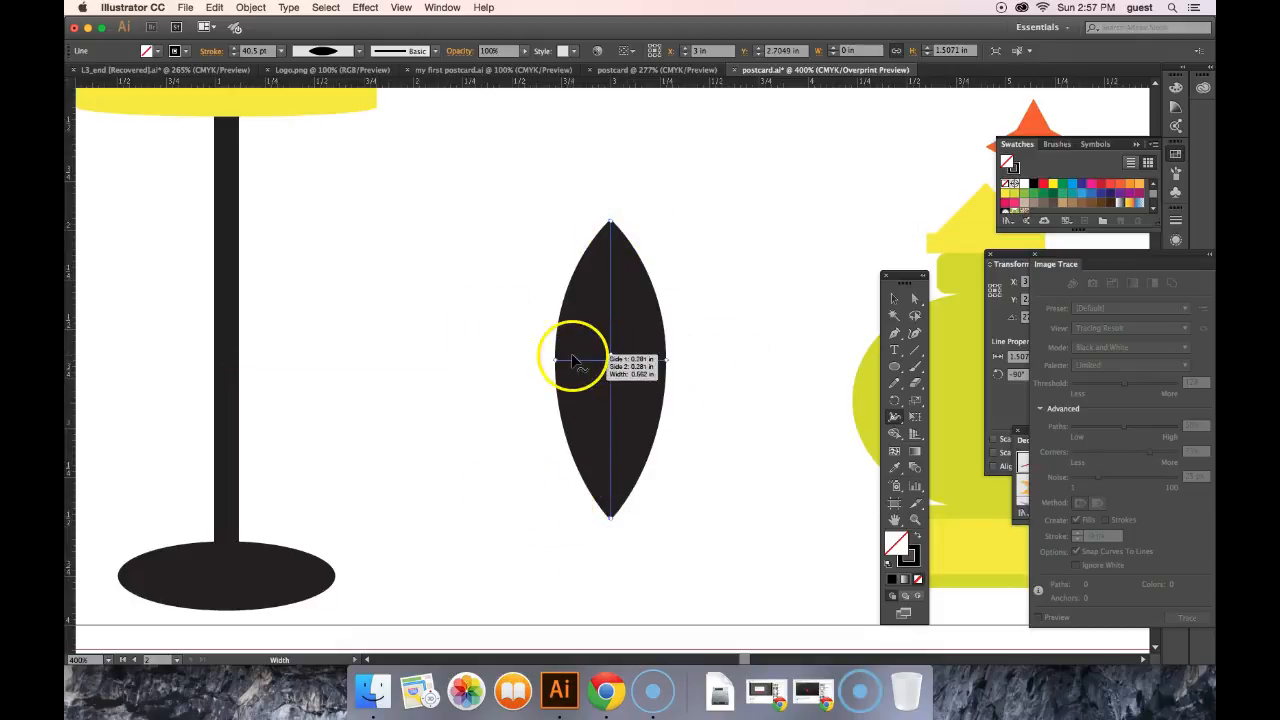
{"action": "left_click_drag", "start_coordinate": [617, 365], "coordinate": [619, 327]}
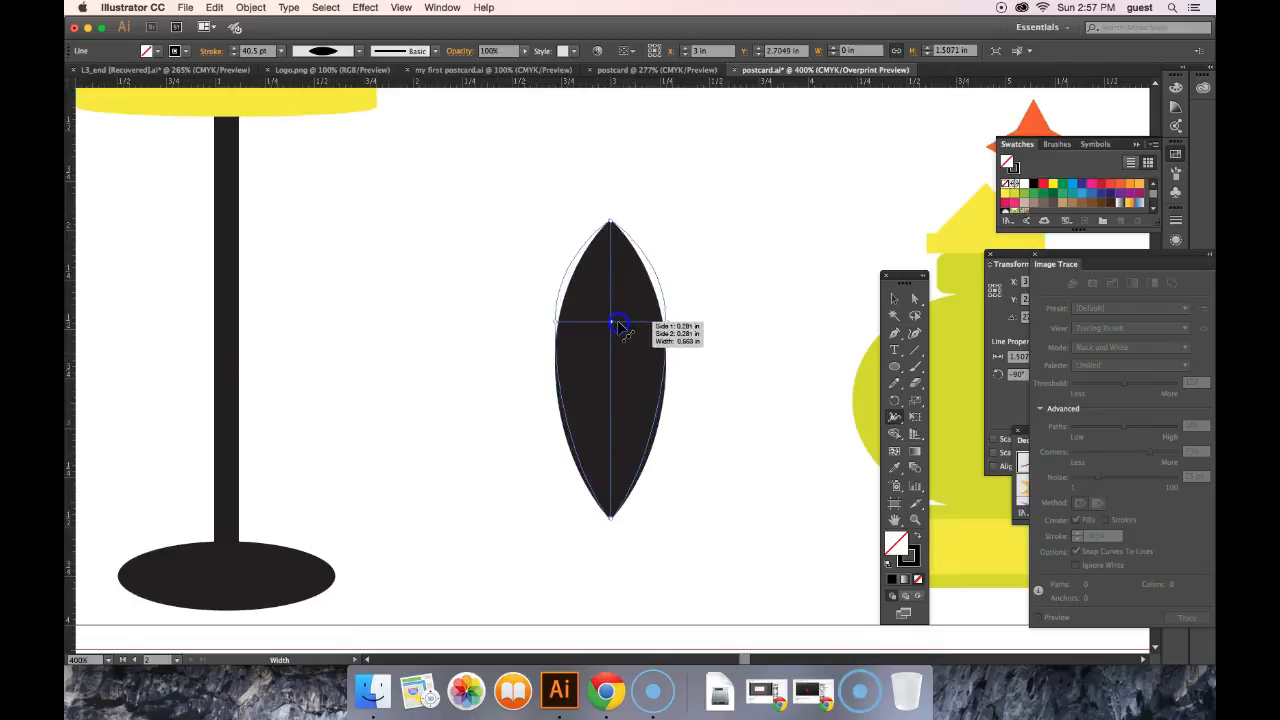
Step: Set the width point at the upper end of the leaf shape's line to 0.2 in on each side
{"action": "left_click_drag", "start_coordinate": [617, 323], "coordinate": [618, 324]}
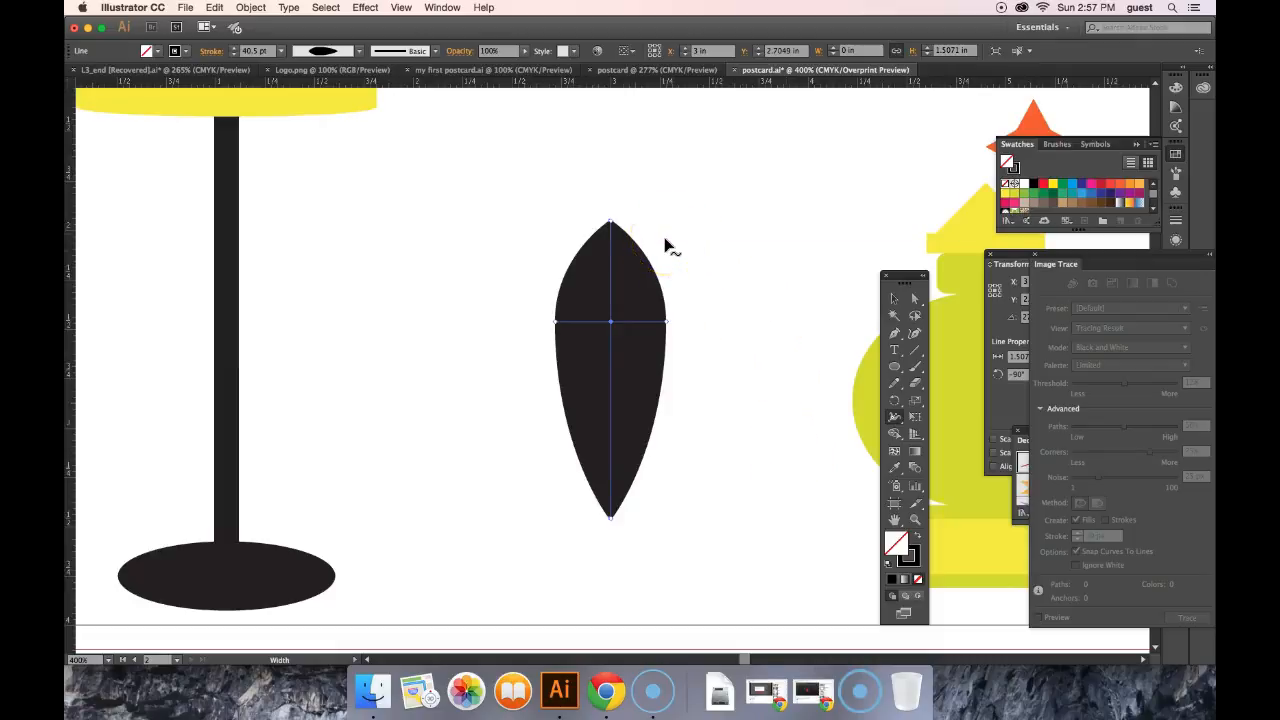
{"action": "double_click", "coordinate": [614, 222]}
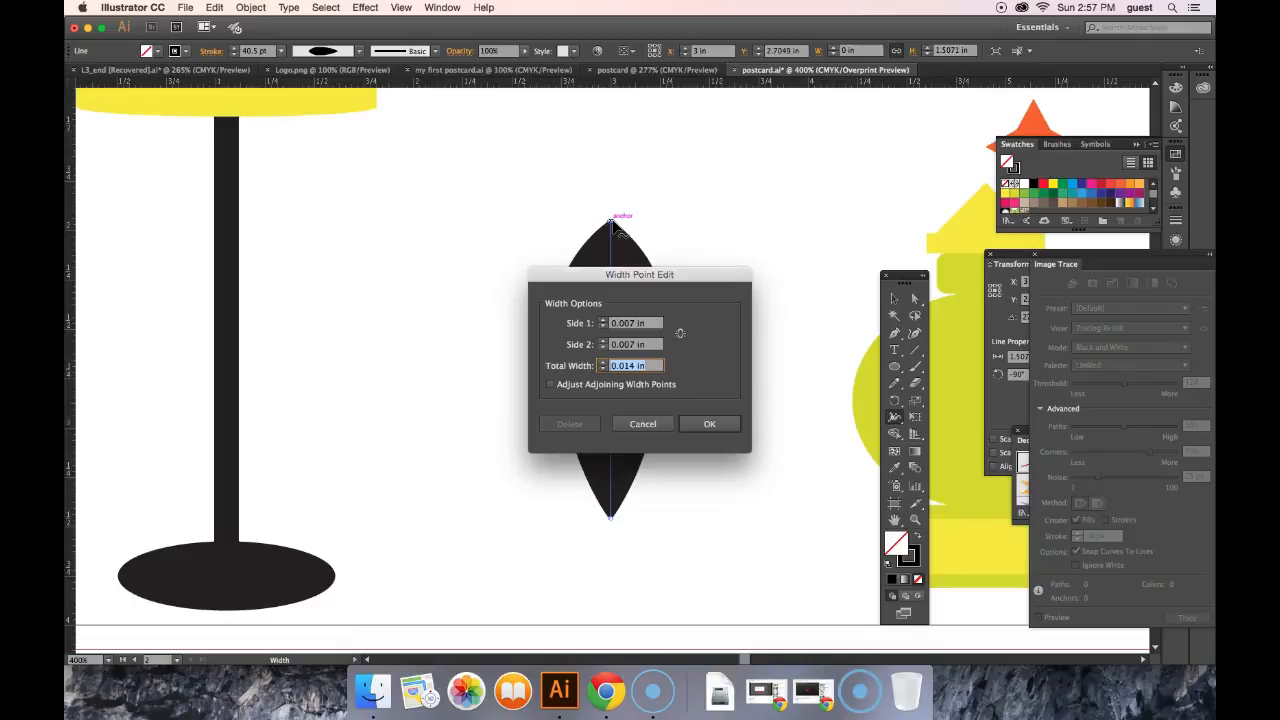
{"action": "left_click", "coordinate": [600, 312]}
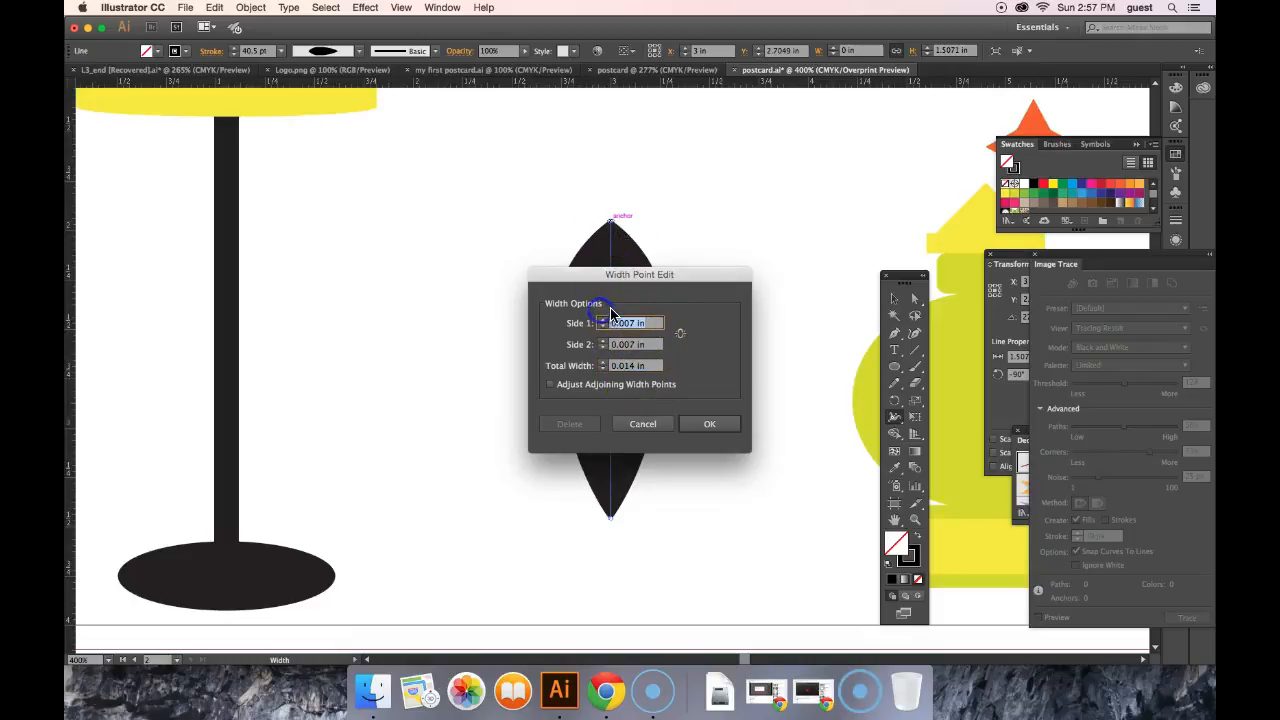
{"action": "key", "text": "BackSpace"}
{"action": "type", "text": ".2"}
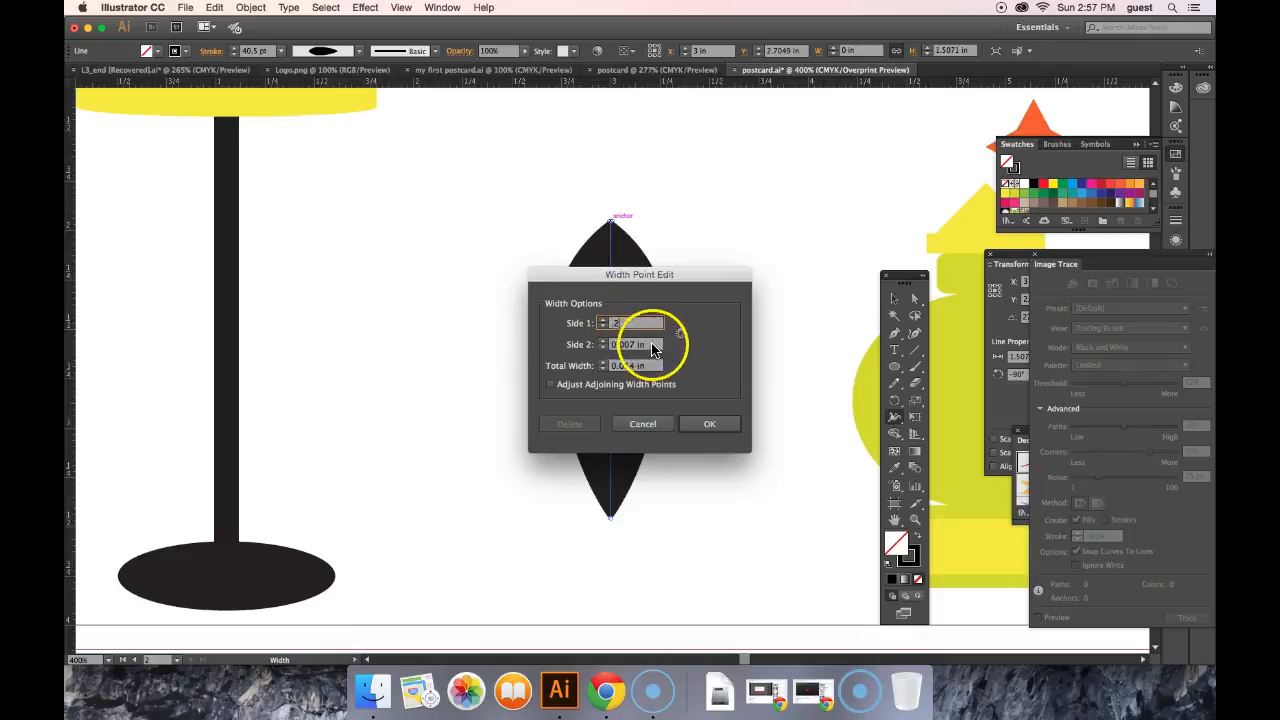
{"action": "left_click", "coordinate": [652, 349]}
{"action": "type", "text": ".2"}
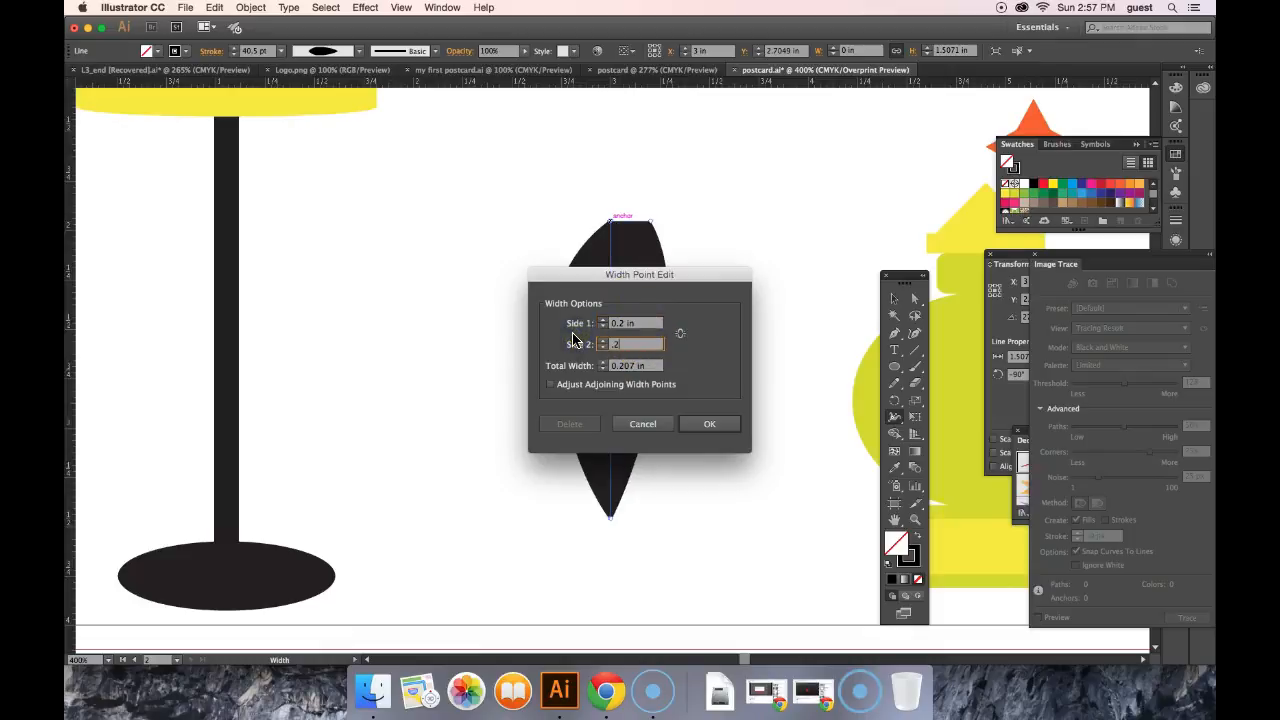
{"action": "left_click", "coordinate": [720, 426]}
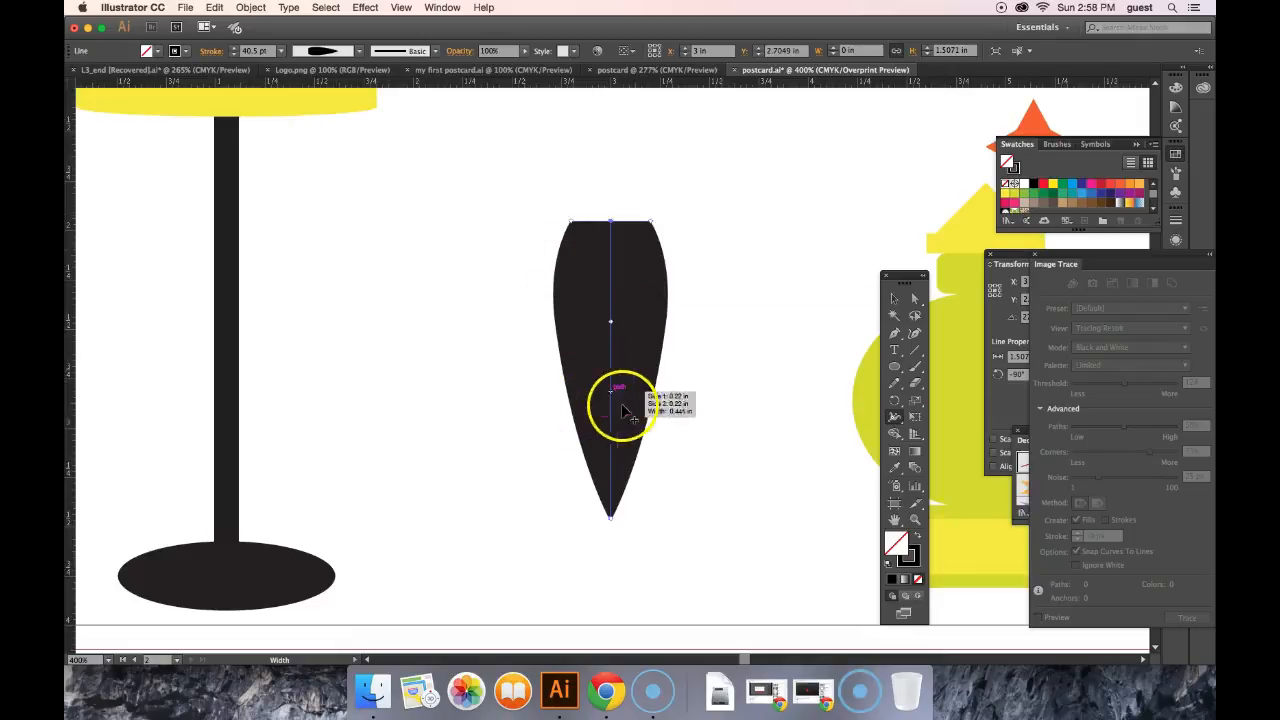
Step: Set the width point at the lower end of the line to 0.42 in on each side
{"action": "double_click", "coordinate": [612, 520]}
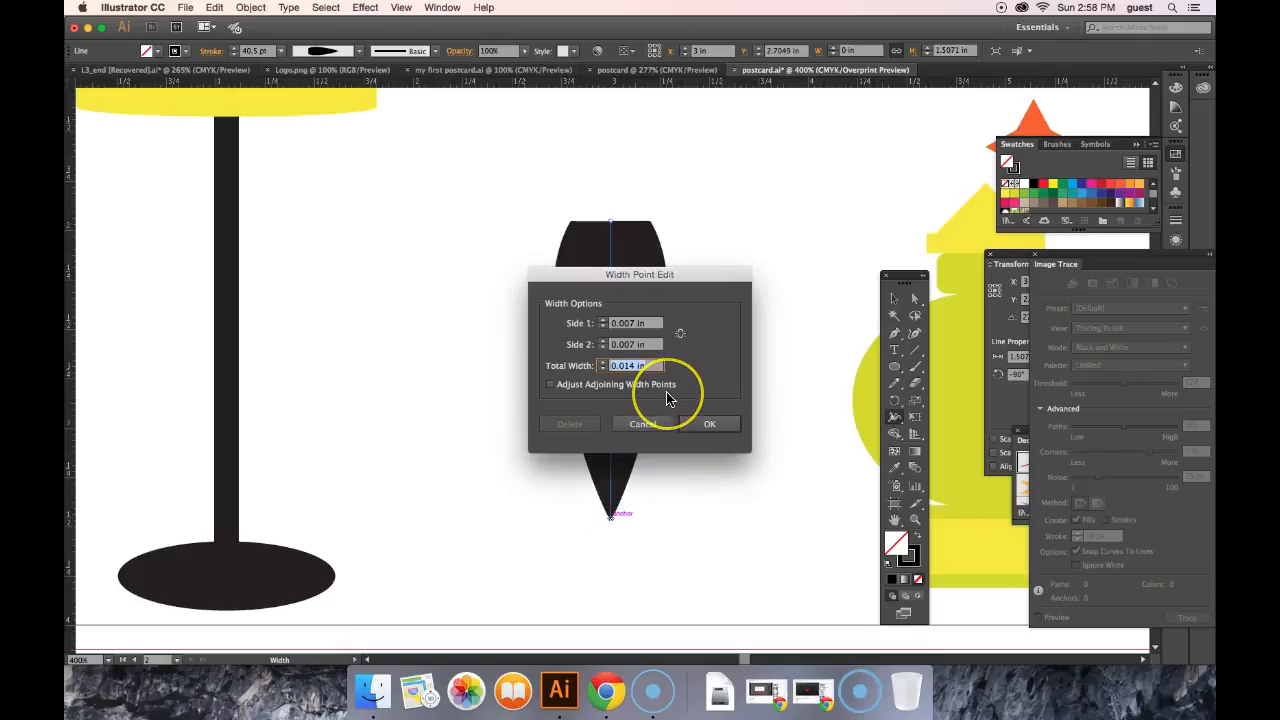
{"action": "left_click_drag", "start_coordinate": [651, 325], "coordinate": [624, 325]}
{"action": "key", "text": "BackSpace"}
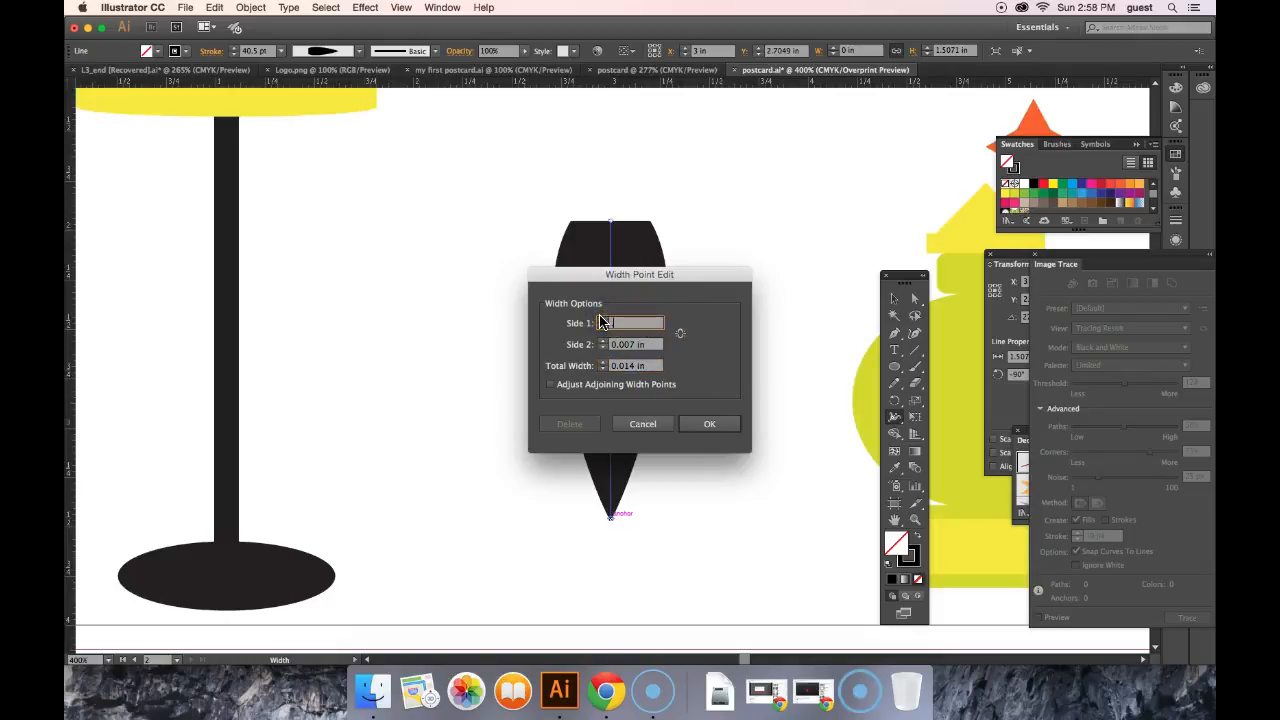
{"action": "left_click_drag", "start_coordinate": [650, 345], "coordinate": [585, 342]}
{"action": "key", "text": "BackSpace"}
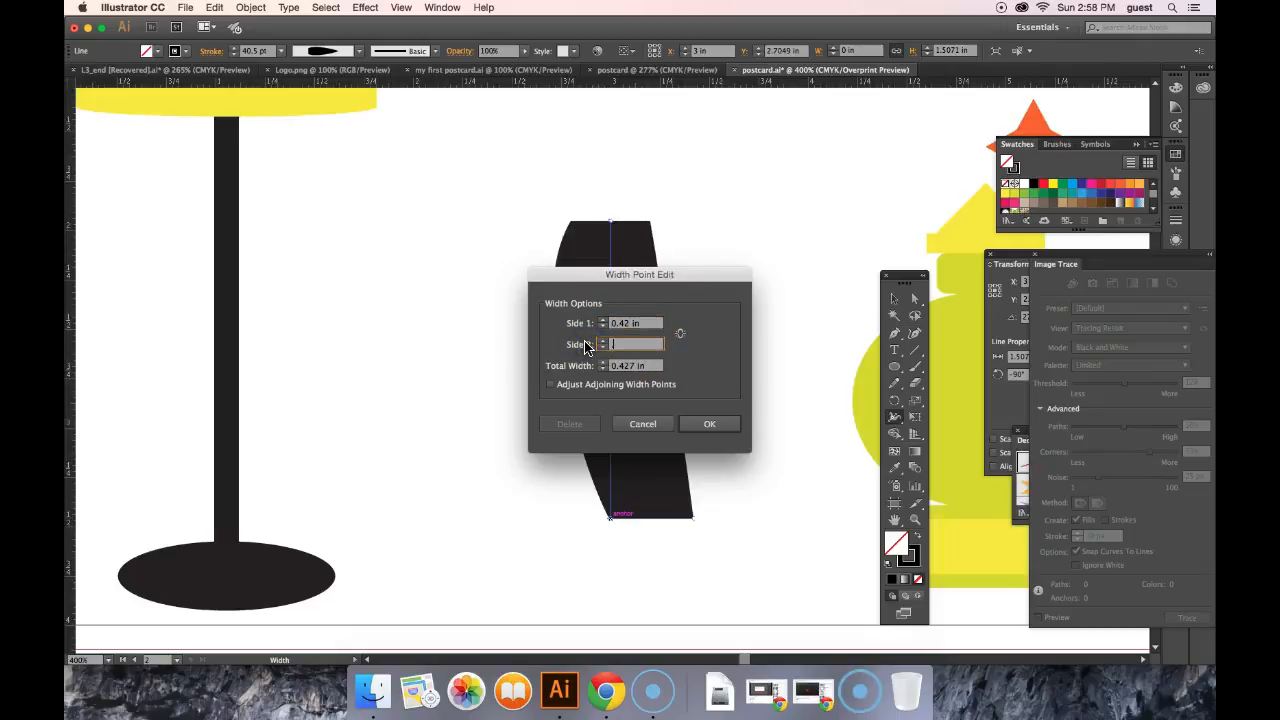
{"action": "left_click", "coordinate": [722, 427]}
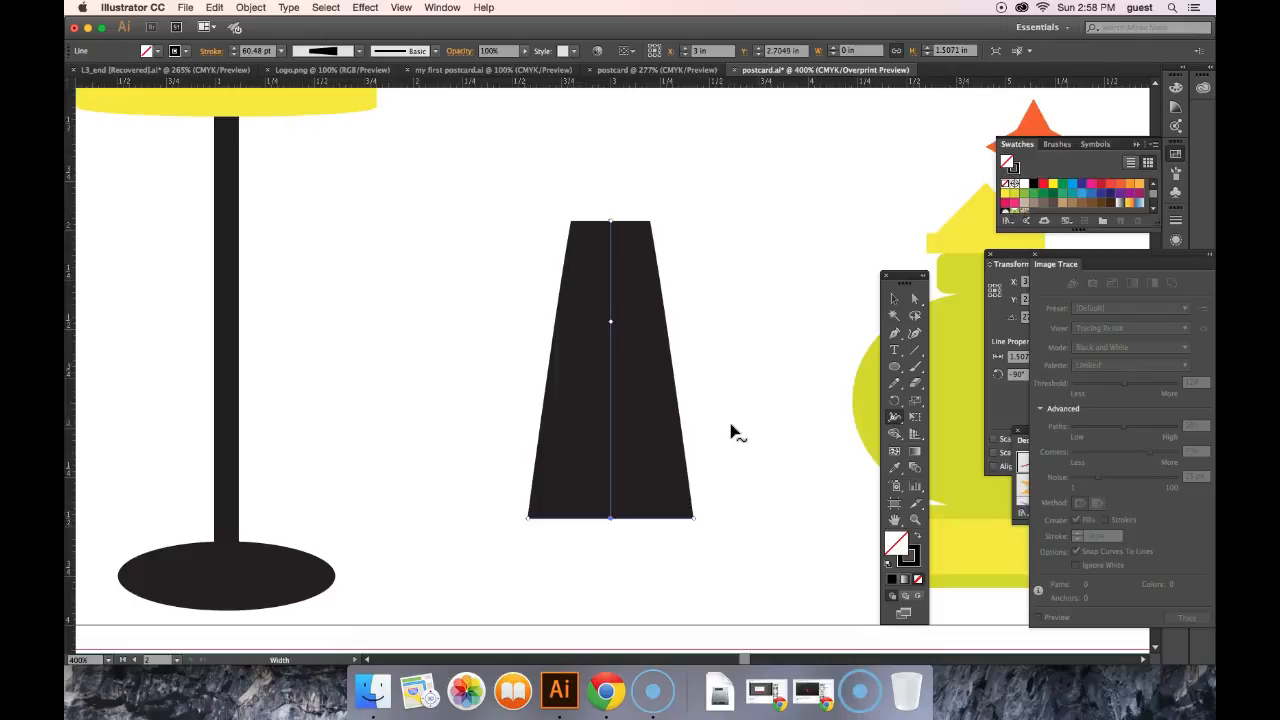
Step: Sculpt the black shape into a curved lamp base by pinching a waist, lowering the bulge slightly and narrowing a neck with the Width tool
{"action": "mouse_move", "coordinate": [611, 409]}
{"action": "left_mouse_down"}
{"action": "mouse_move", "coordinate": [597, 403]}
{"action": "mouse_move", "coordinate": [648, 409]}
{"action": "left_mouse_up"}
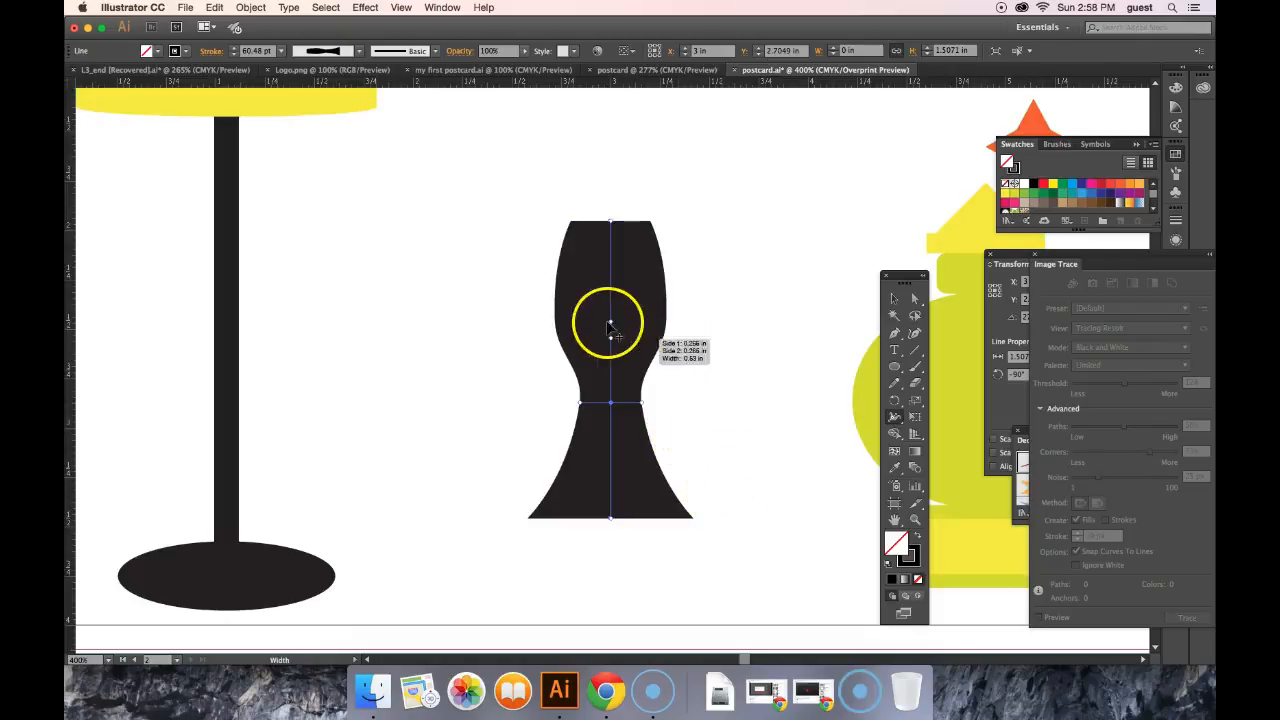
{"action": "left_click_drag", "start_coordinate": [611, 322], "coordinate": [614, 334]}
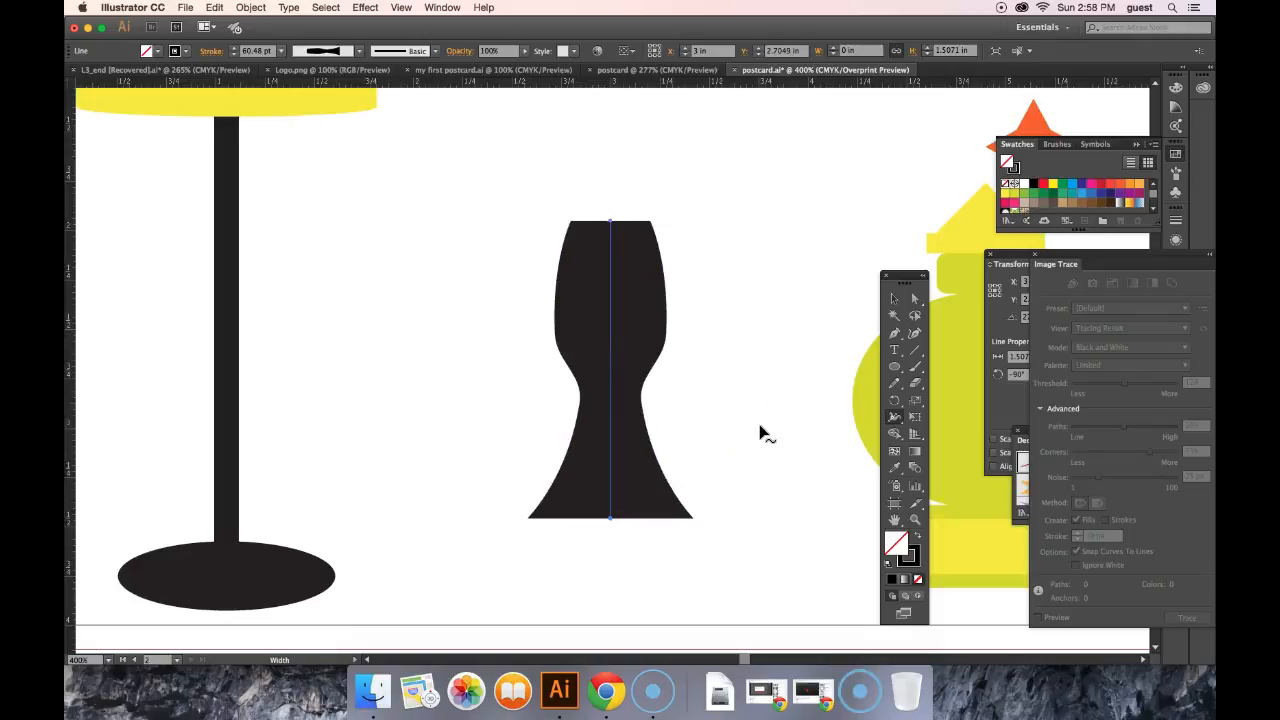
{"action": "left_click_drag", "start_coordinate": [661, 266], "coordinate": [650, 264]}
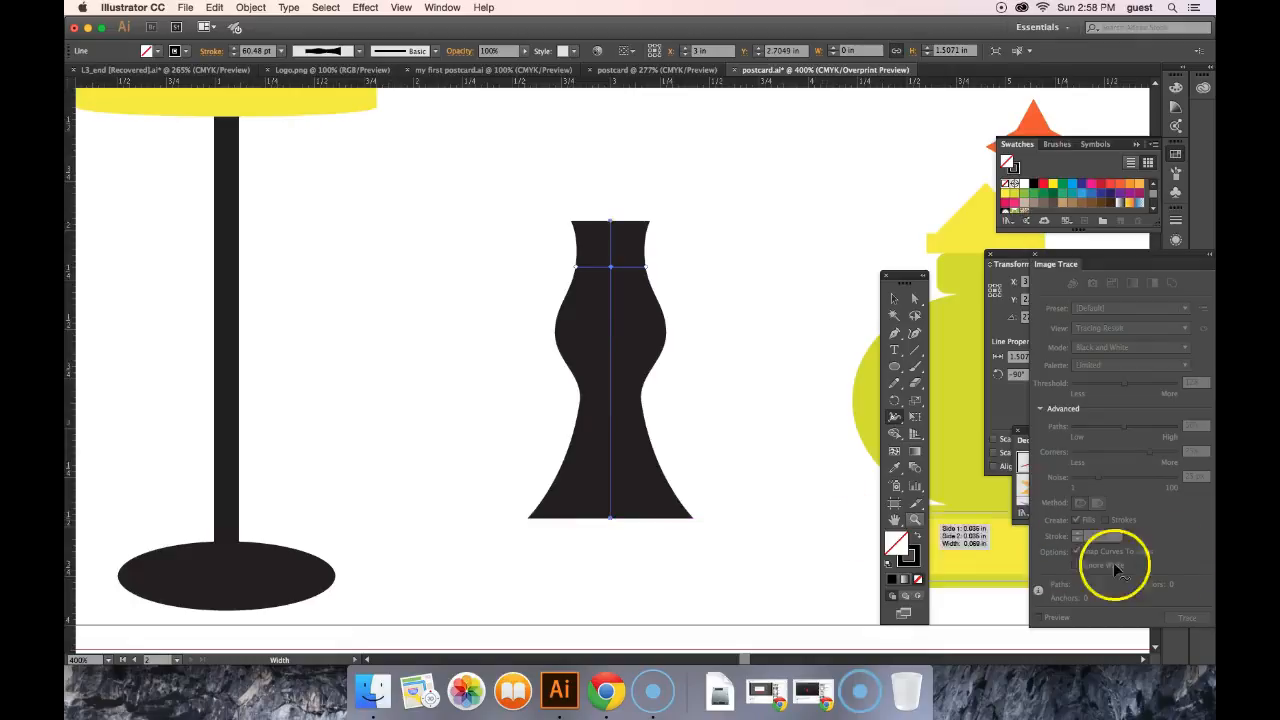
Step: Create a rectangle 1.5 in wide and 0.8 in high over the upper part of the black lamp base
{"action": "left_click", "coordinate": [895, 370]}
{"action": "left_click_drag", "start_coordinate": [897, 373], "coordinate": [948, 373]}
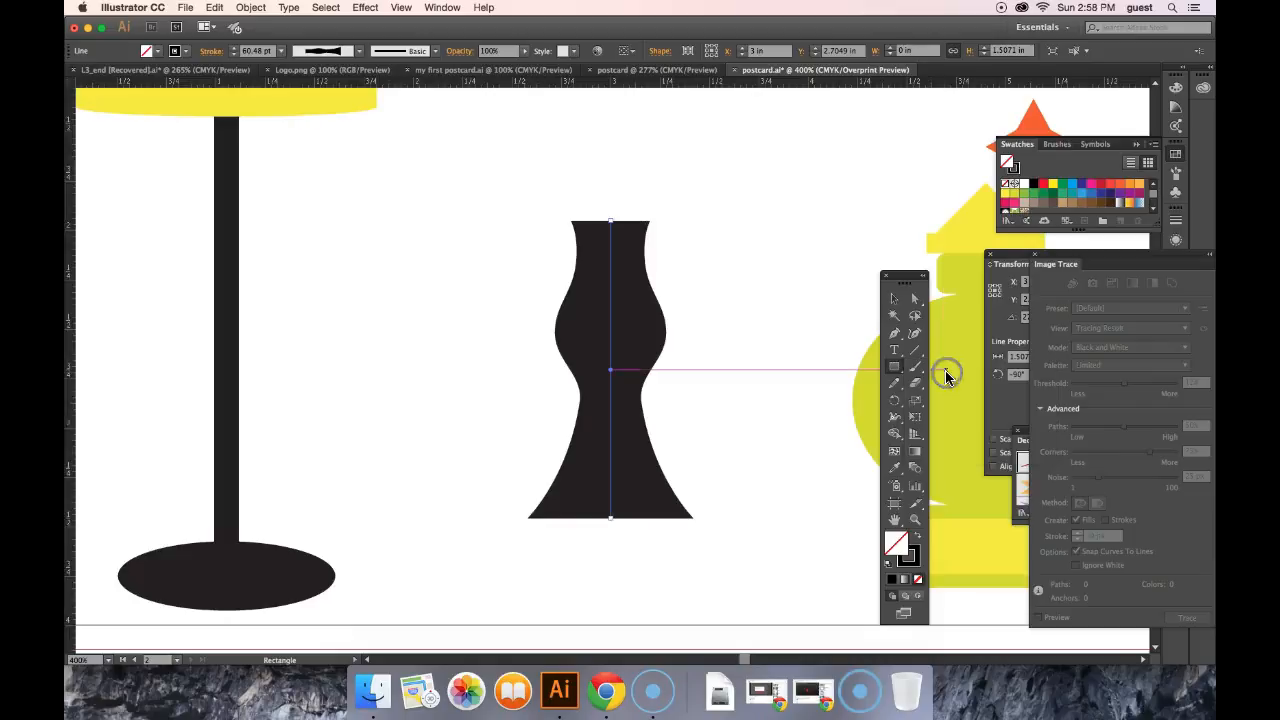
{"action": "left_click", "coordinate": [518, 152]}
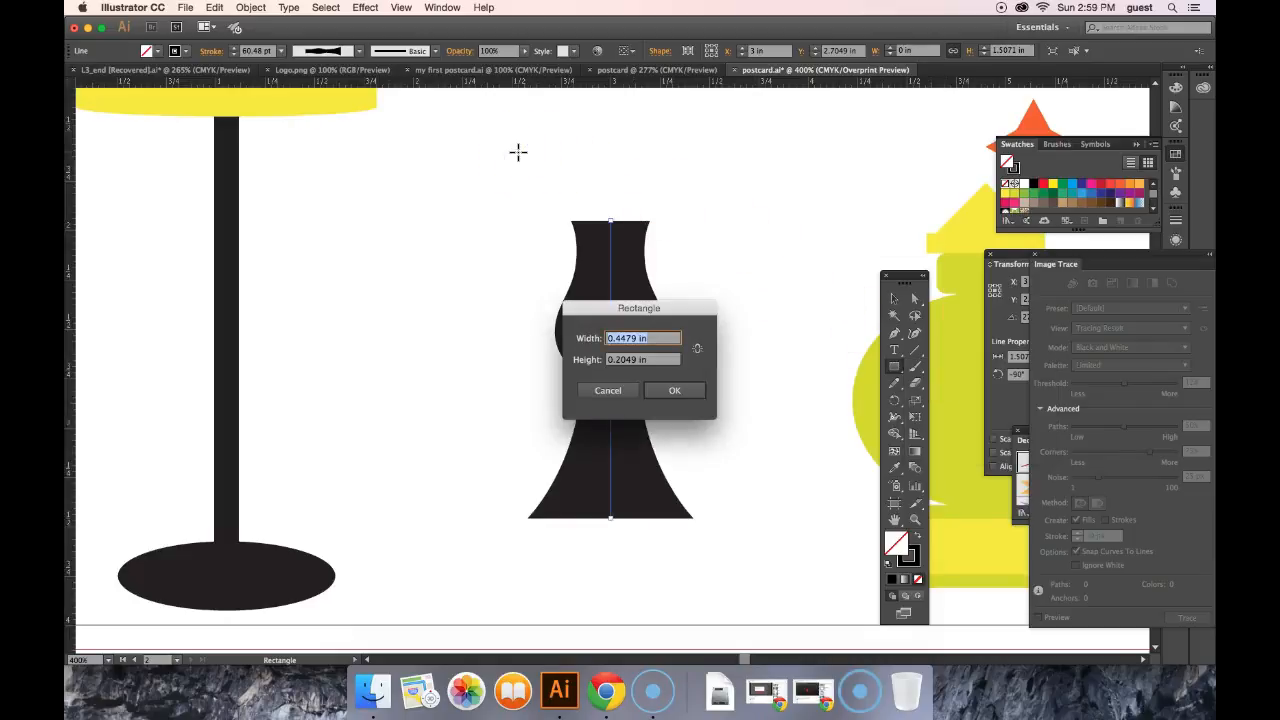
{"action": "type", "text": "1.5"}
{"action": "left_click", "coordinate": [674, 360]}
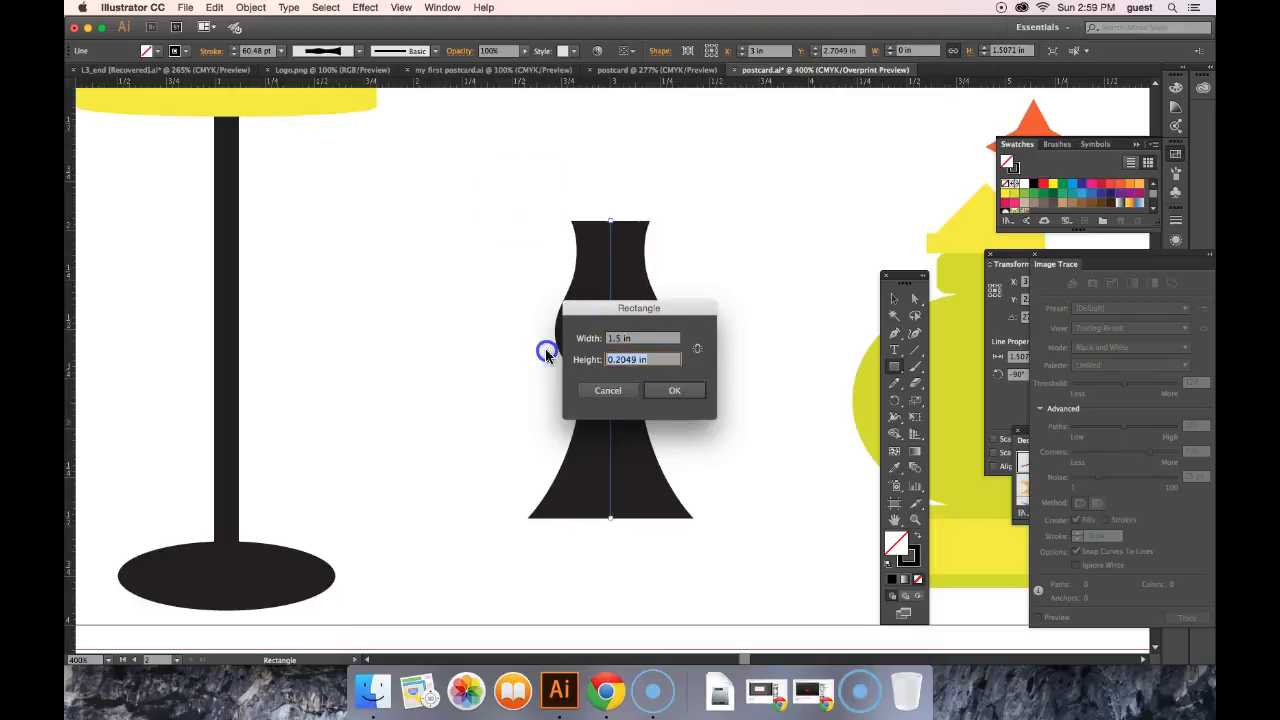
{"action": "type", "text": "1"}
{"action": "left_click", "coordinate": [674, 391]}
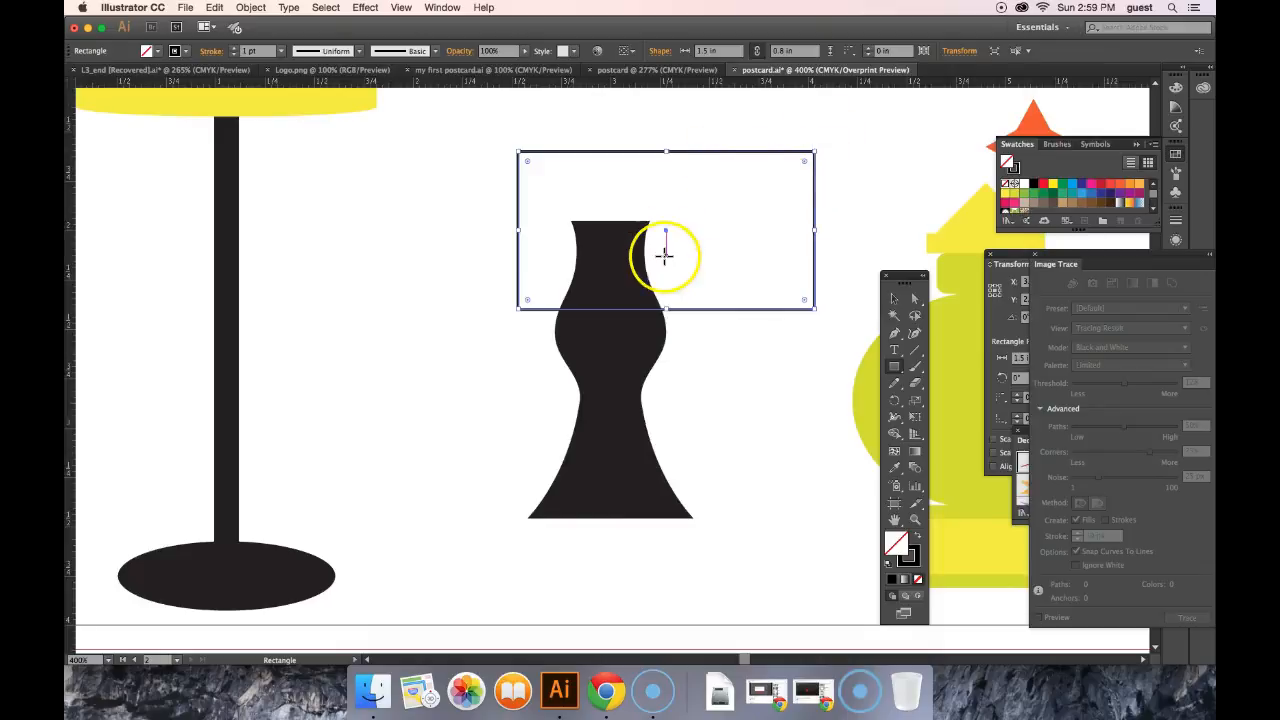
Step: Move the rectangle so it sits centred on the upper end of the black lamp base as a lampshade
{"action": "left_click", "coordinate": [897, 298]}
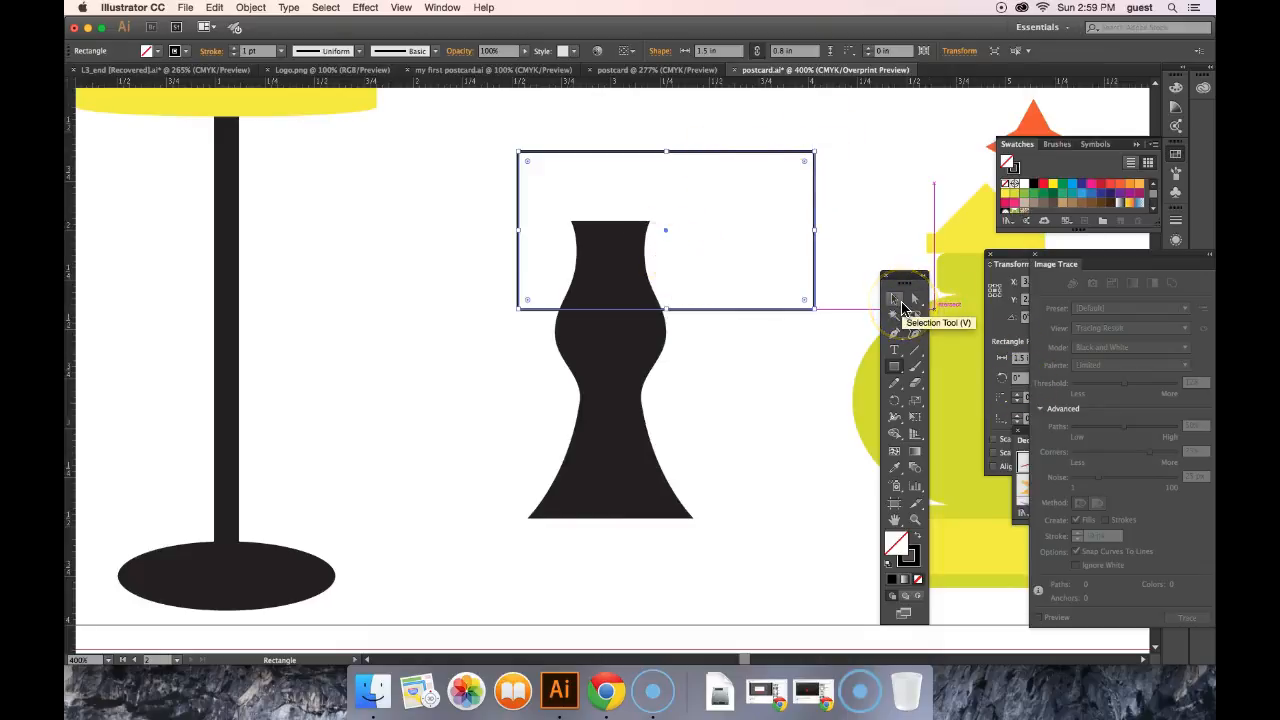
{"action": "left_click", "coordinate": [893, 302]}
{"action": "left_click_drag", "start_coordinate": [695, 155], "coordinate": [641, 230]}
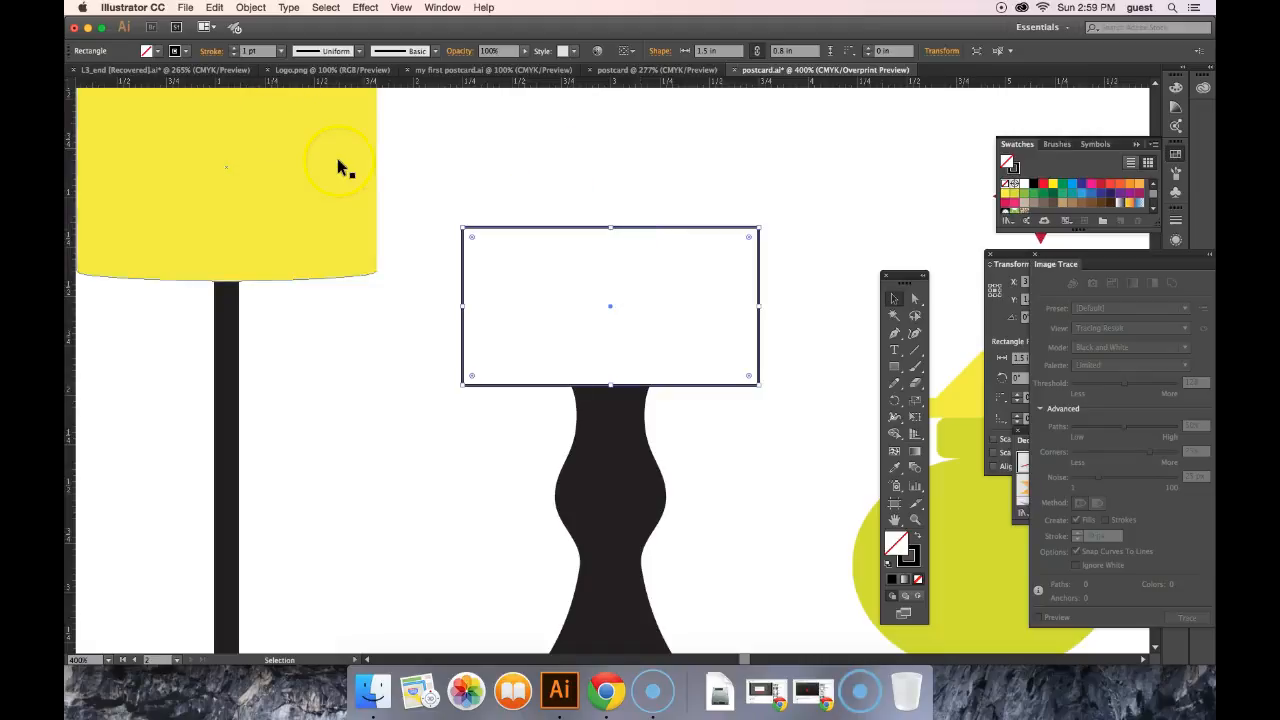
Step: Fill the lampshade rectangle with orange and give it a stroke in the same orange
{"action": "left_click", "coordinate": [183, 53]}
{"action": "left_click", "coordinate": [75, 74]}
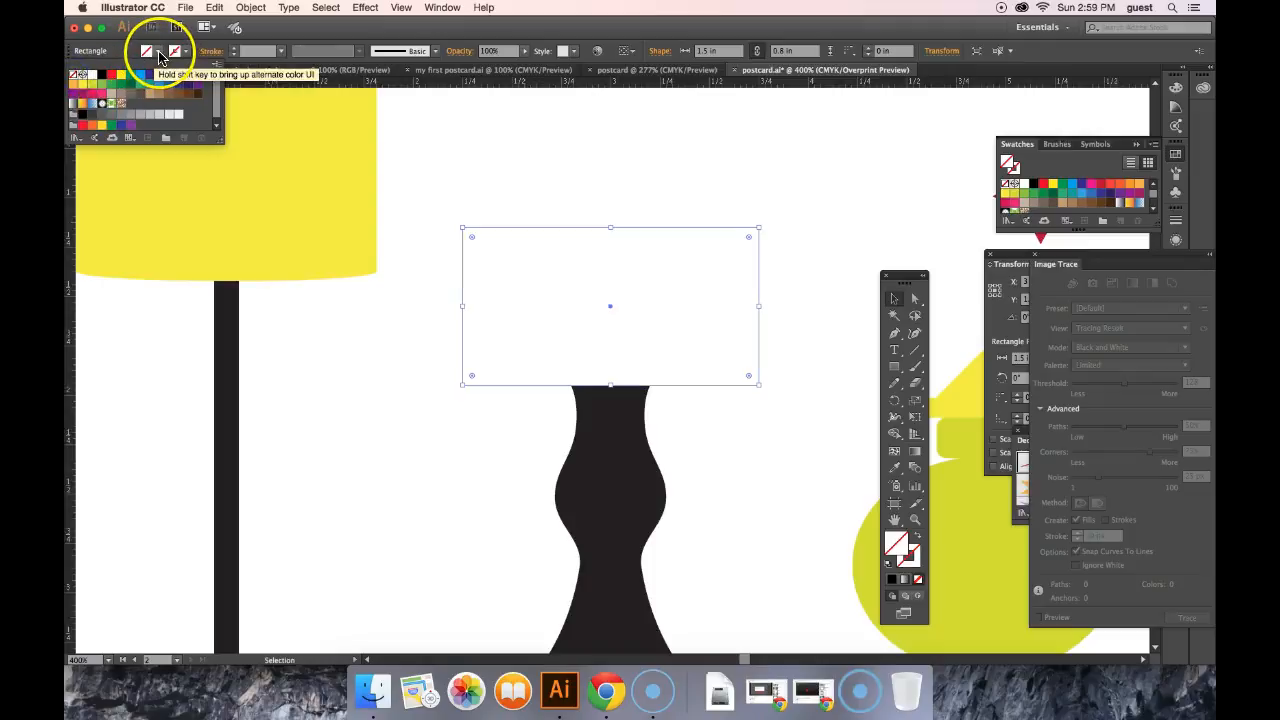
{"action": "left_click", "coordinate": [158, 52]}
{"action": "left_click", "coordinate": [158, 53]}
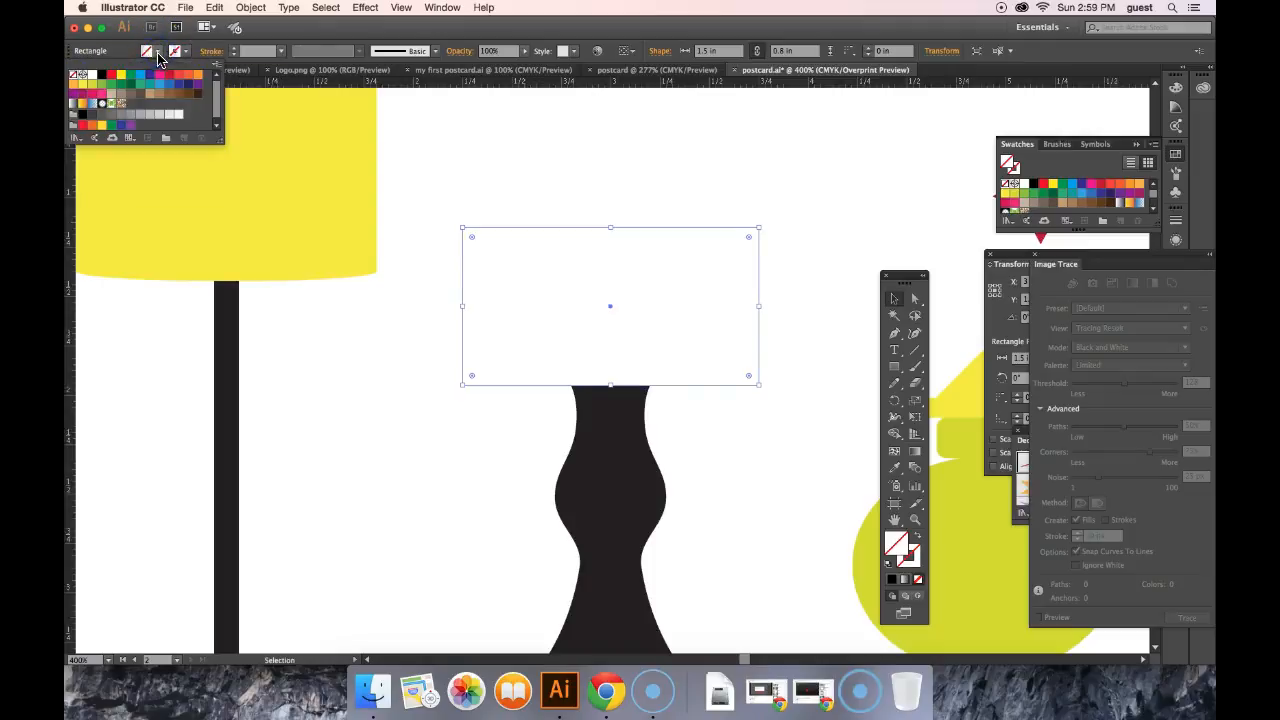
{"action": "left_click", "coordinate": [187, 75]}
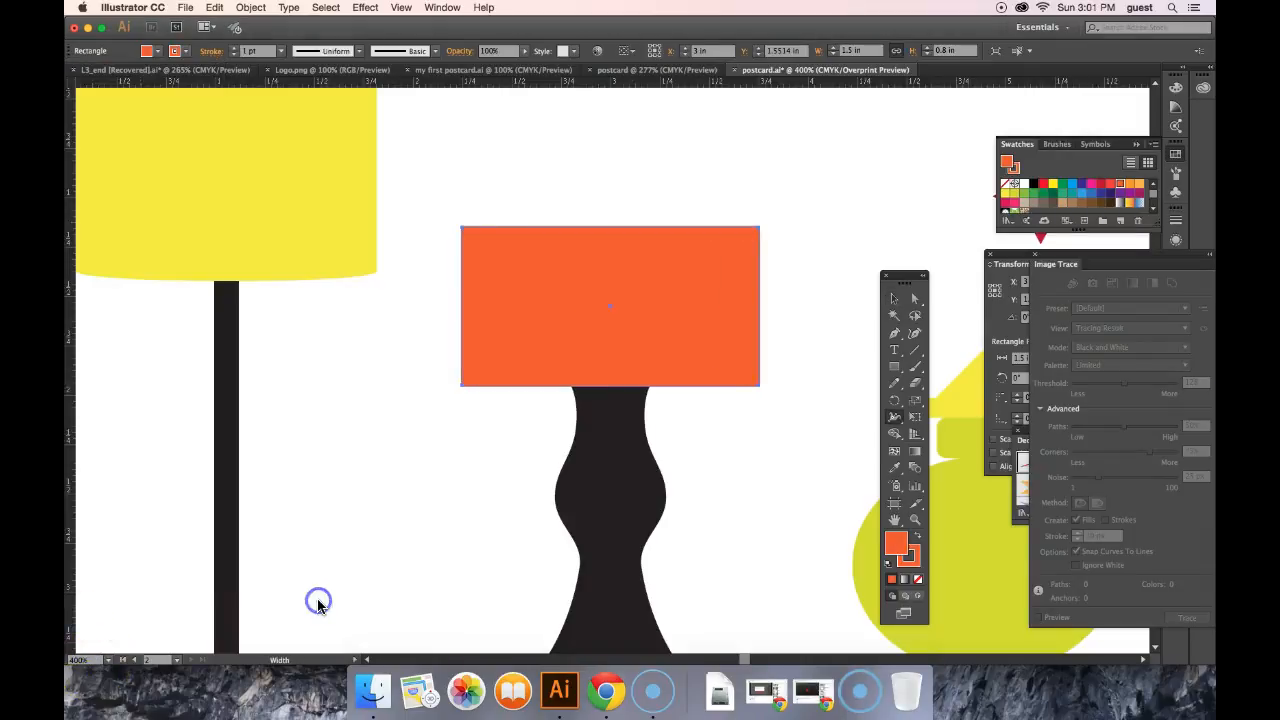
{"action": "left_click", "coordinate": [183, 51]}
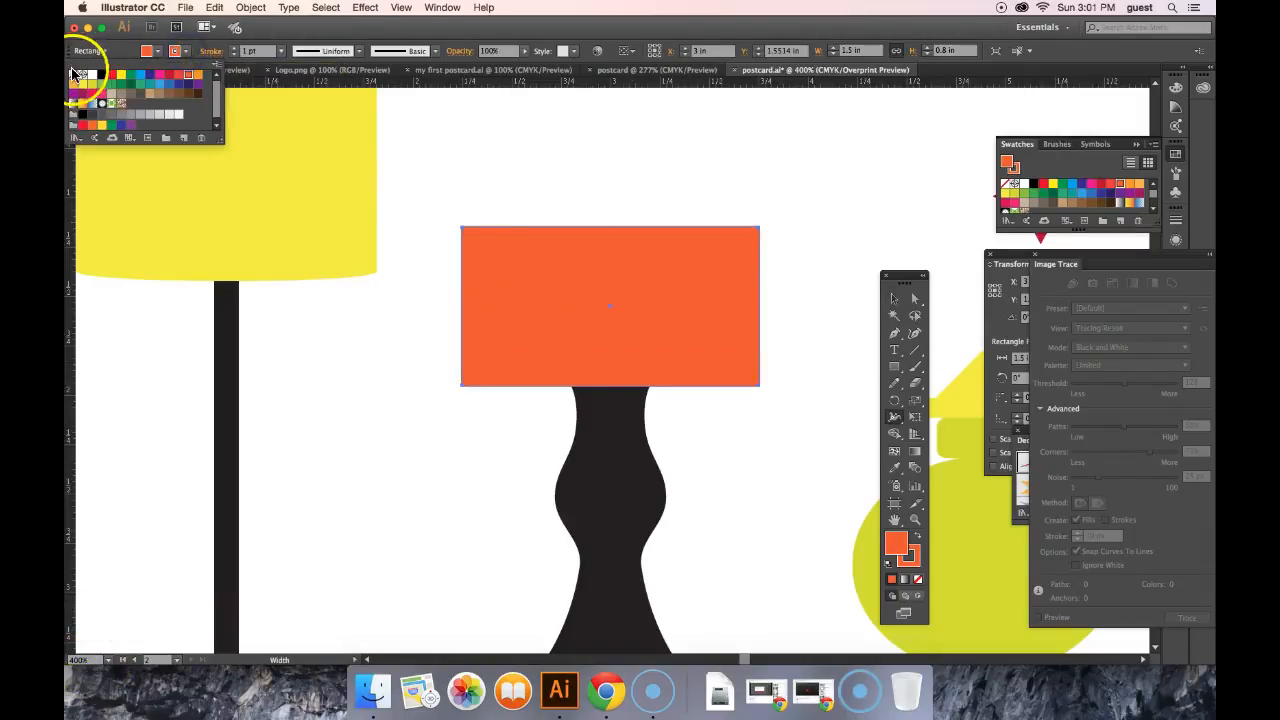
{"action": "left_click", "coordinate": [75, 74]}
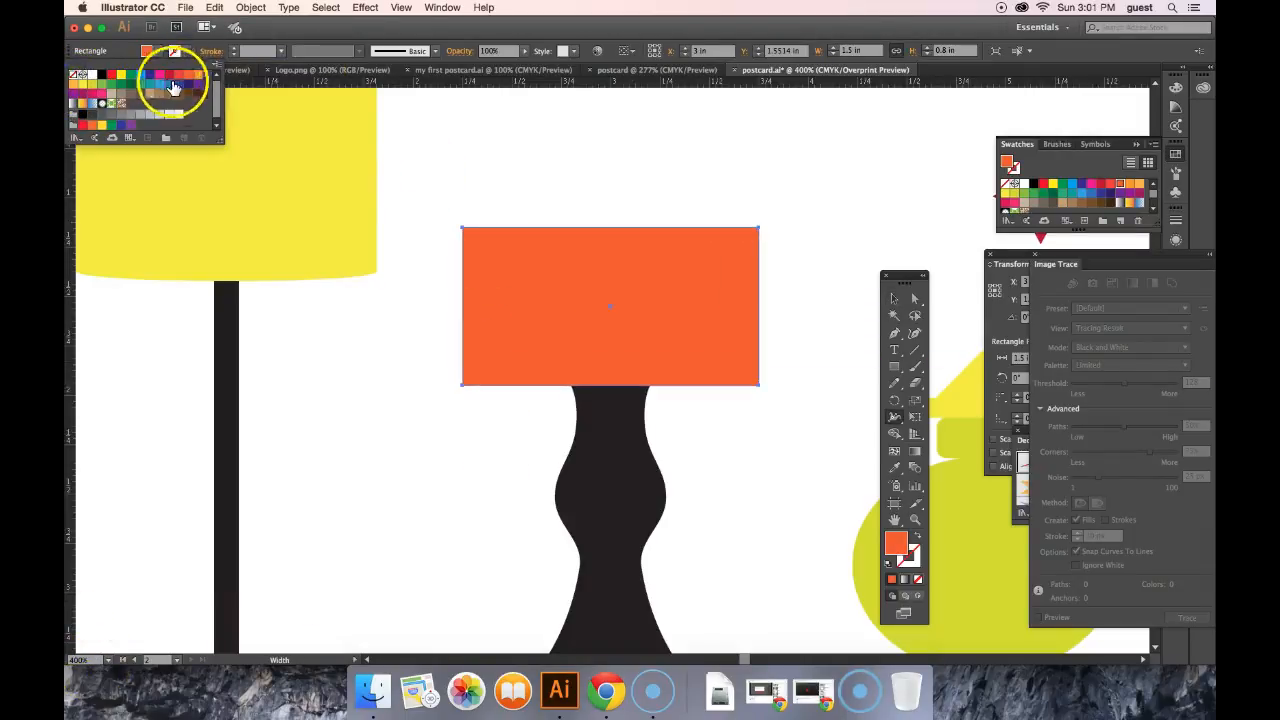
{"action": "left_click", "coordinate": [188, 77]}
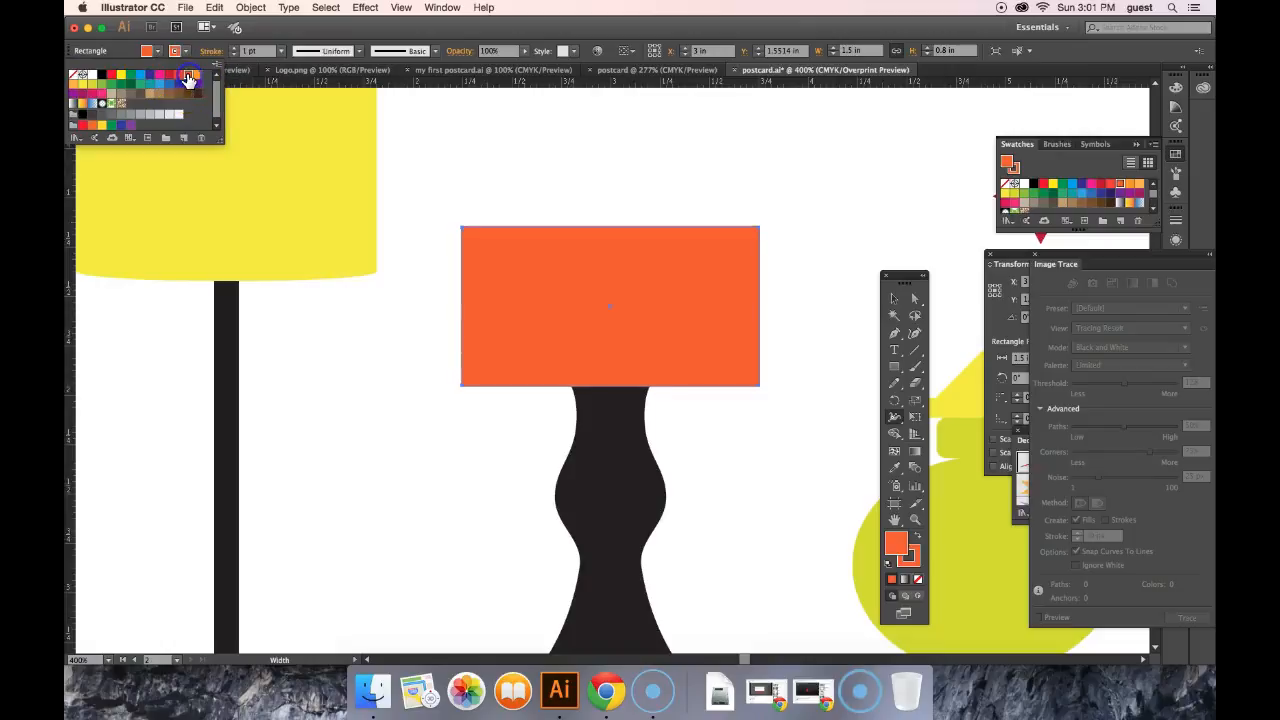
{"action": "left_click", "coordinate": [441, 222]}
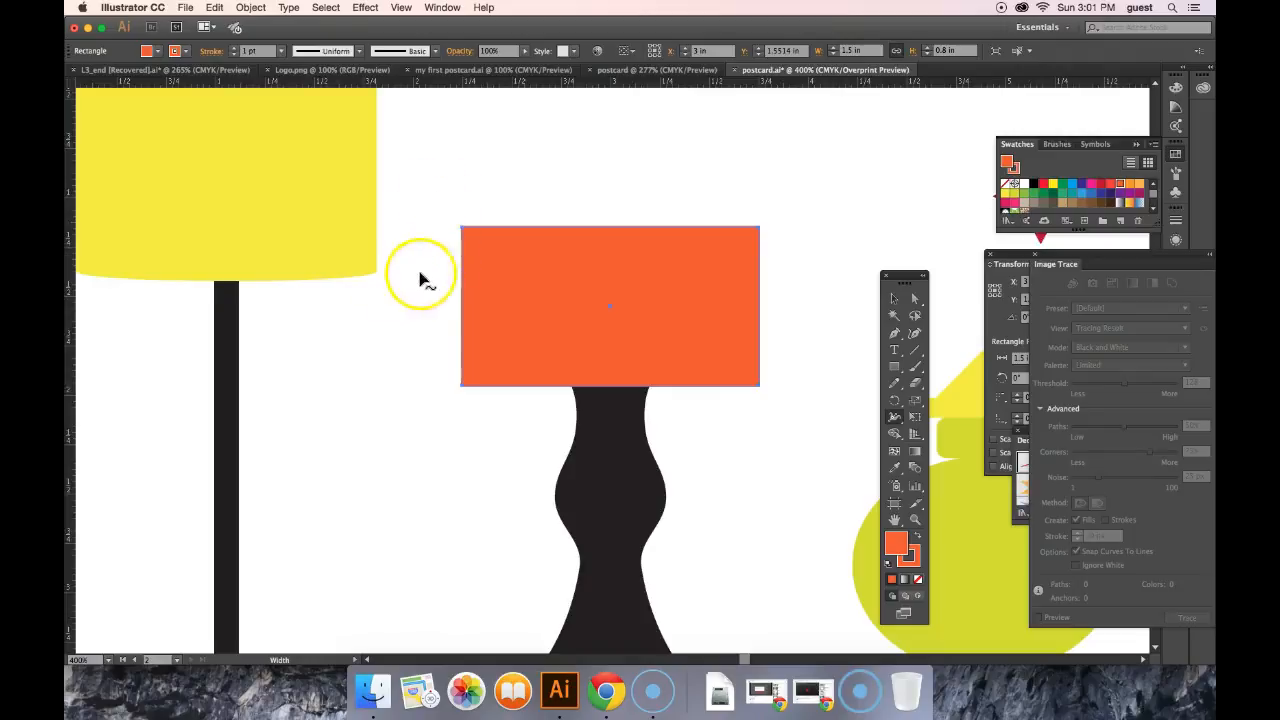
Step: Curve the lampshade outward with the Width tool, about 0.21 in at its top edge and slightly less at its bottom edge, and deselect it
{"action": "left_click", "coordinate": [894, 420]}
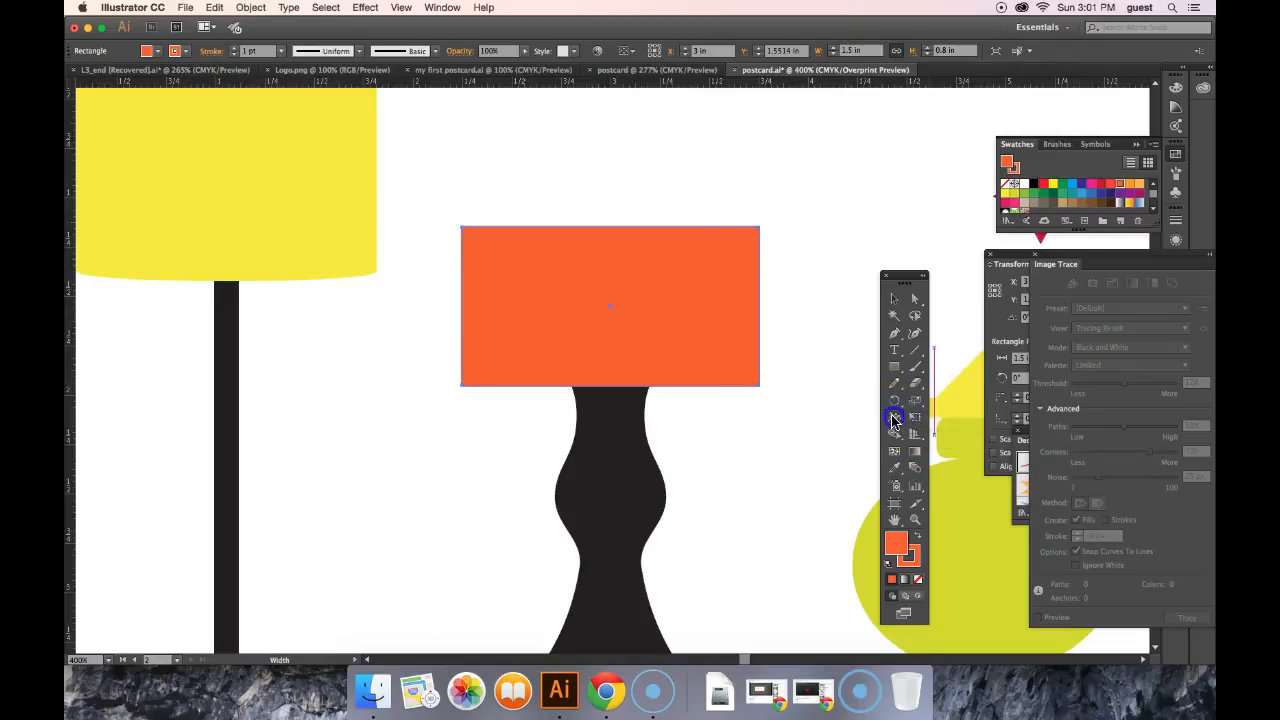
{"action": "left_click", "coordinate": [611, 227]}
{"action": "left_click_drag", "start_coordinate": [611, 227], "coordinate": [612, 207]}
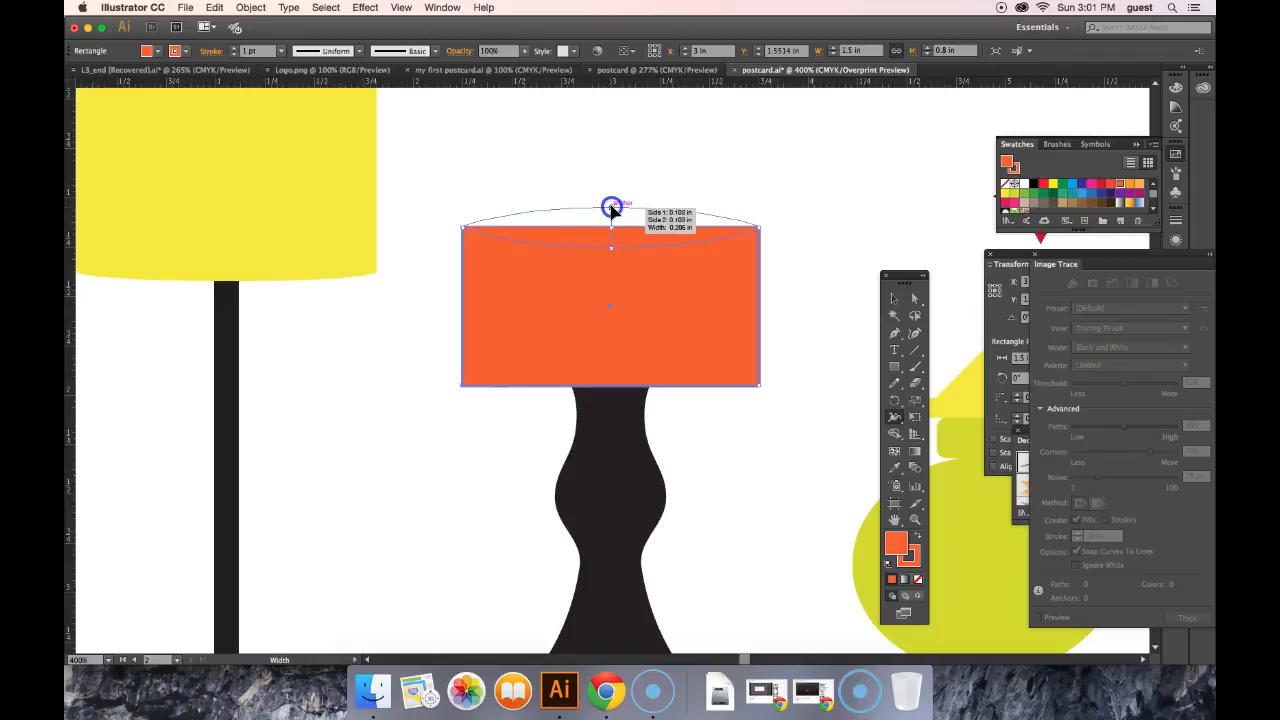
{"action": "left_click_drag", "start_coordinate": [612, 207], "coordinate": [612, 206]}
{"action": "left_click_drag", "start_coordinate": [611, 386], "coordinate": [610, 400]}
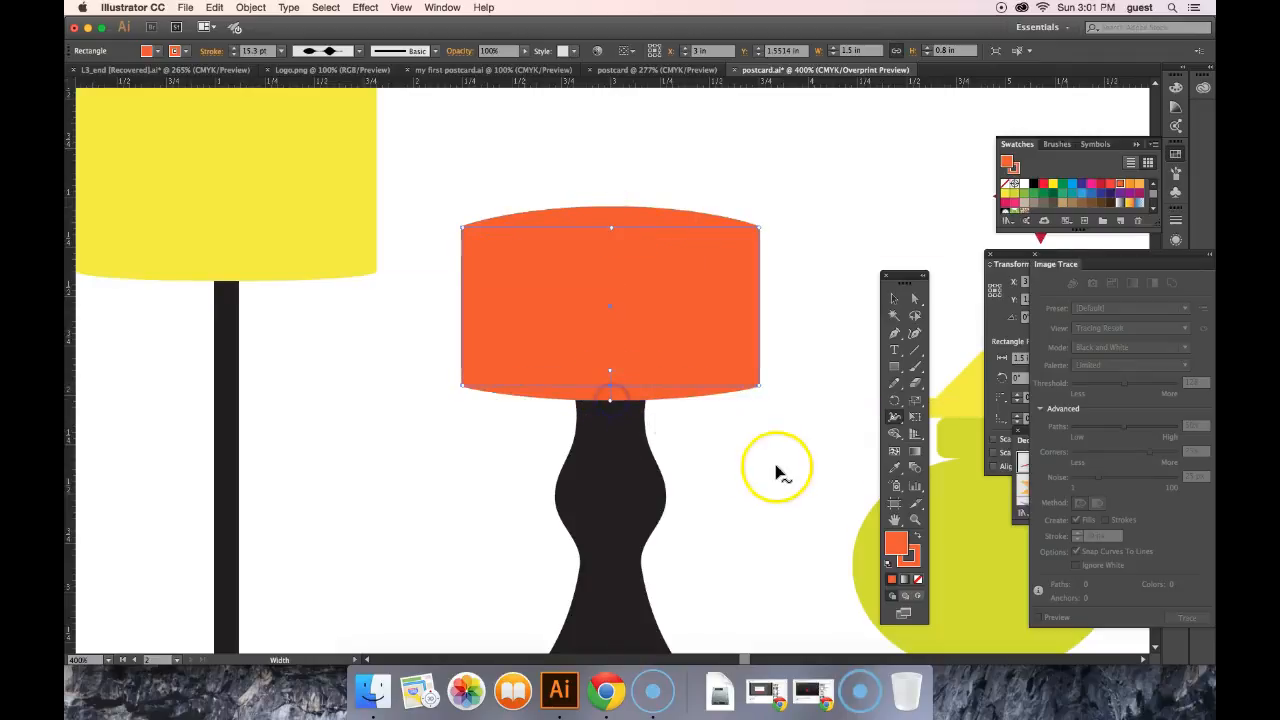
{"action": "left_click", "coordinate": [894, 298]}
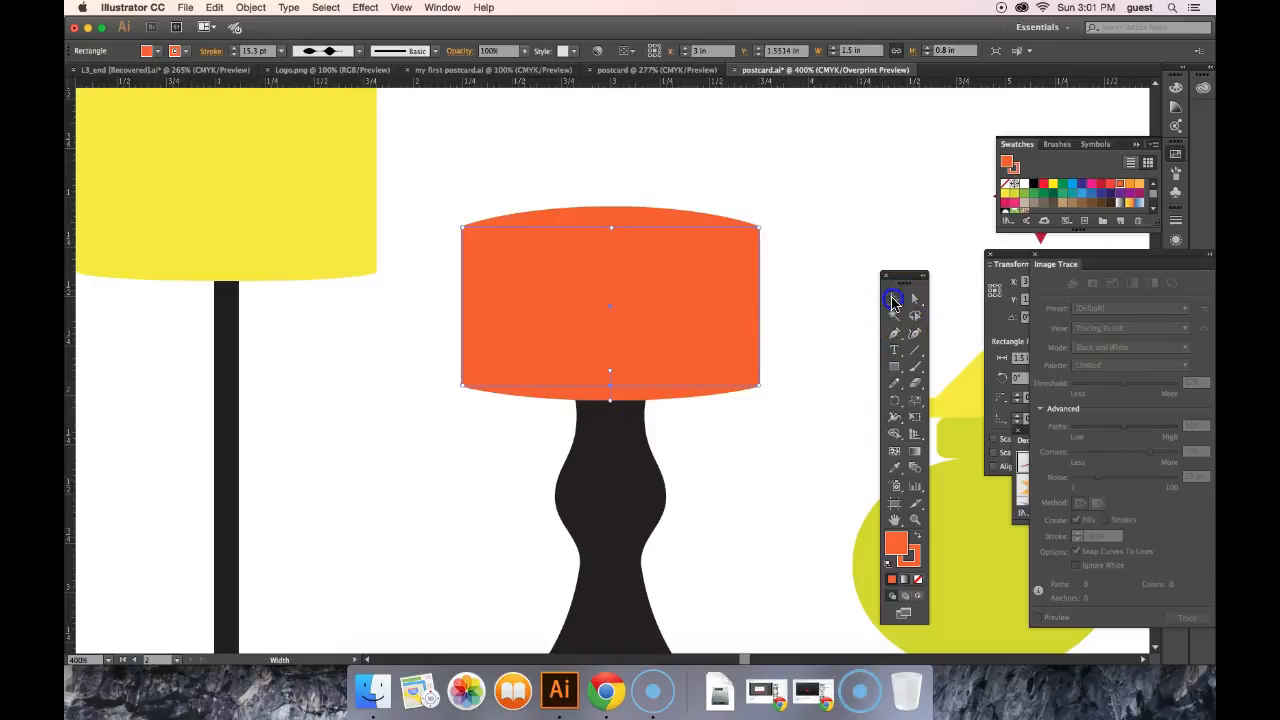
{"action": "left_click", "coordinate": [829, 263]}
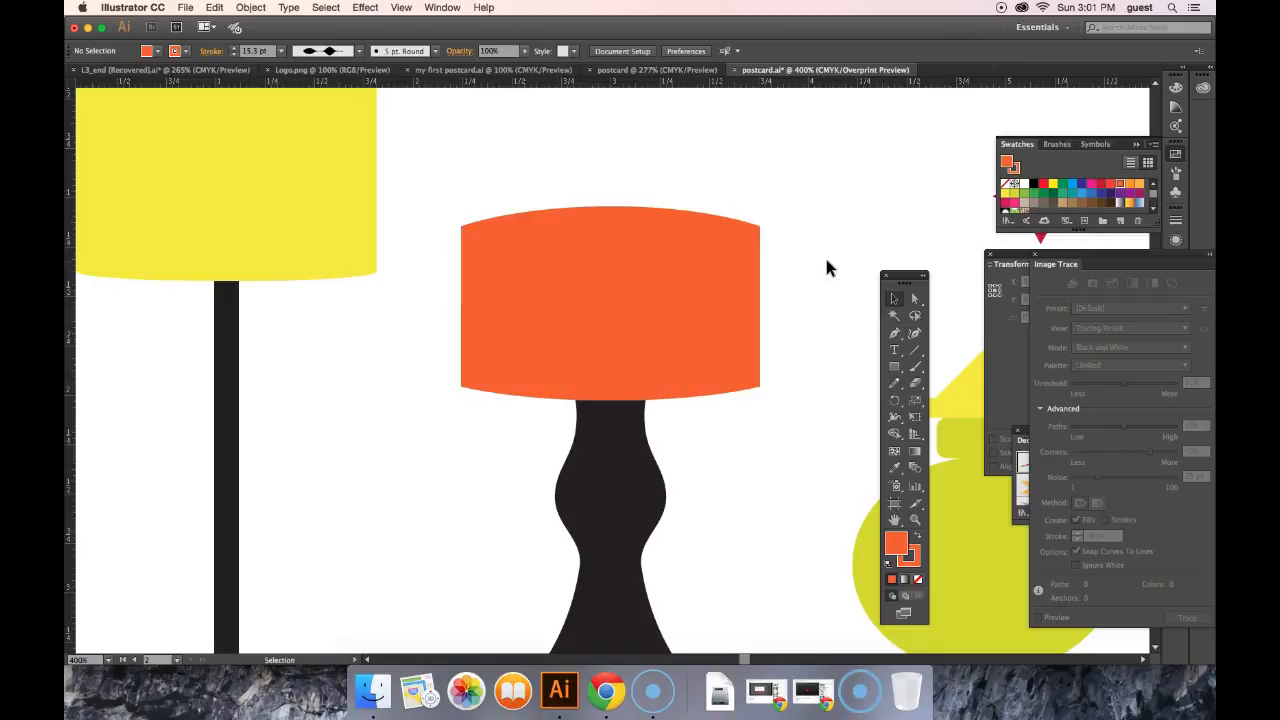
Step: Fit the whole artboard in the window and move the floating tools clear of the perfume bottle
{"action": "key", "text": "super+0"}
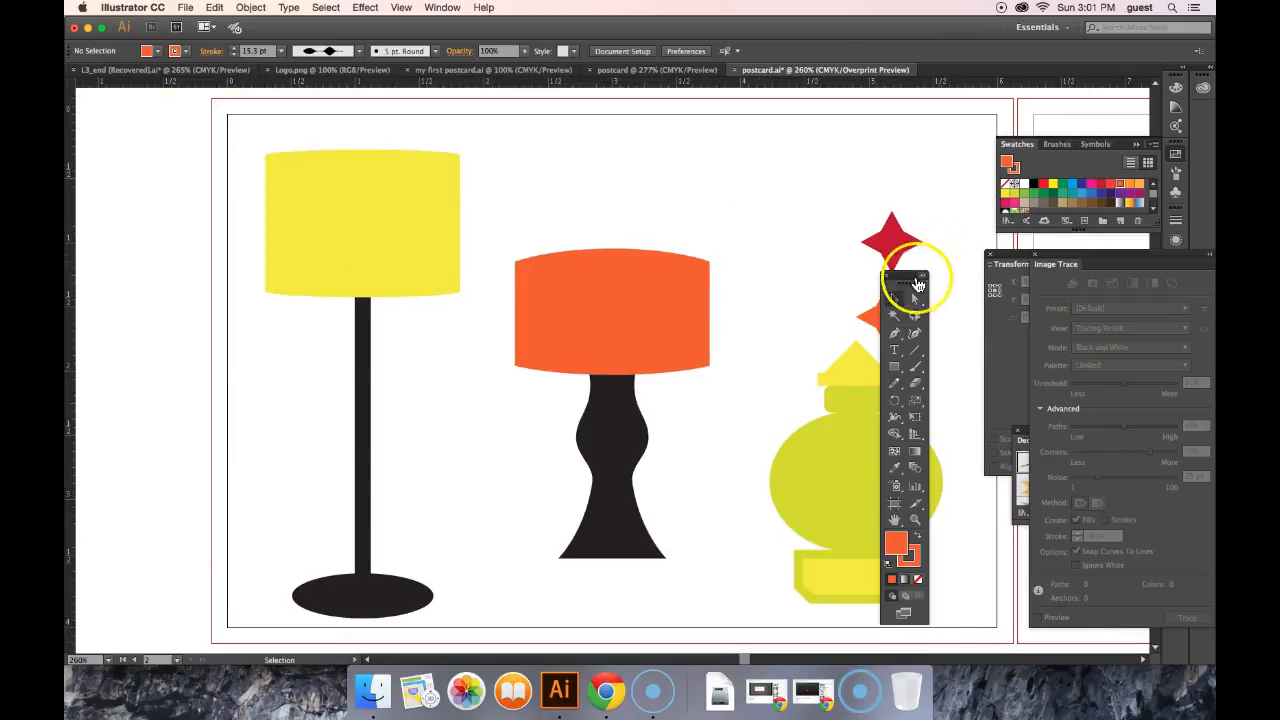
{"action": "left_click_drag", "start_coordinate": [906, 277], "coordinate": [977, 229]}
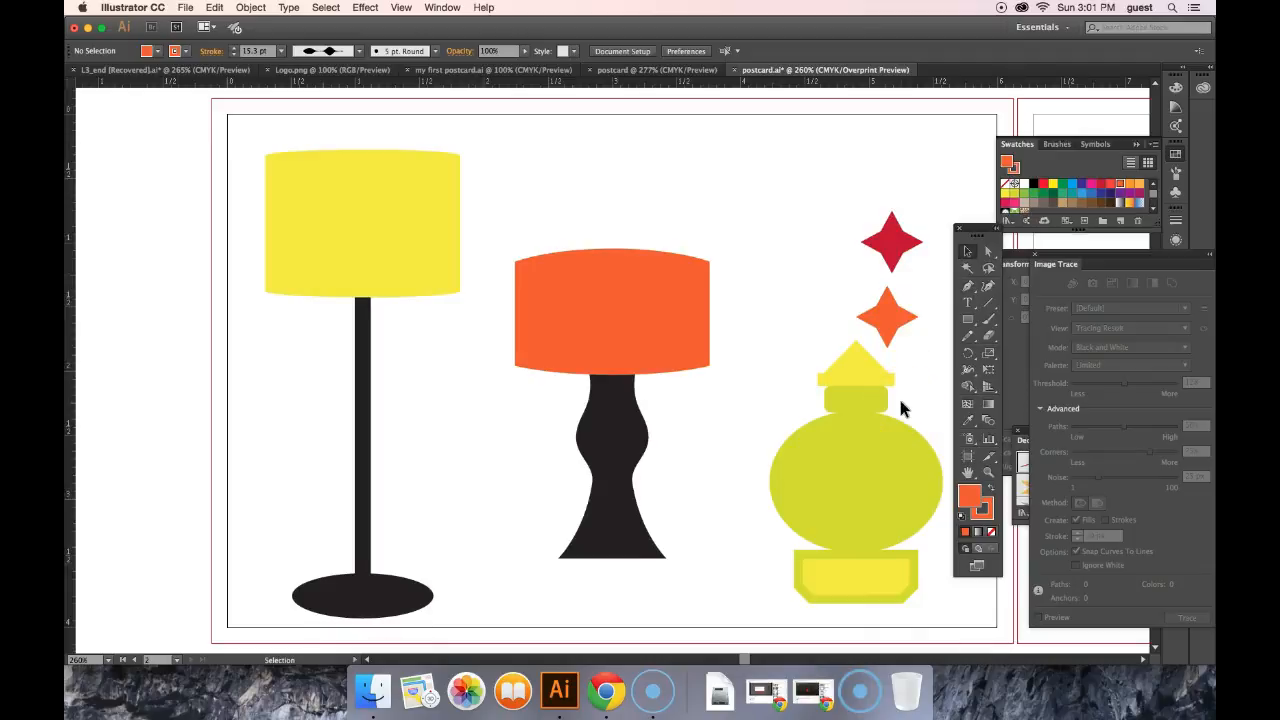
{"action": "left_click", "coordinate": [85, 652]}
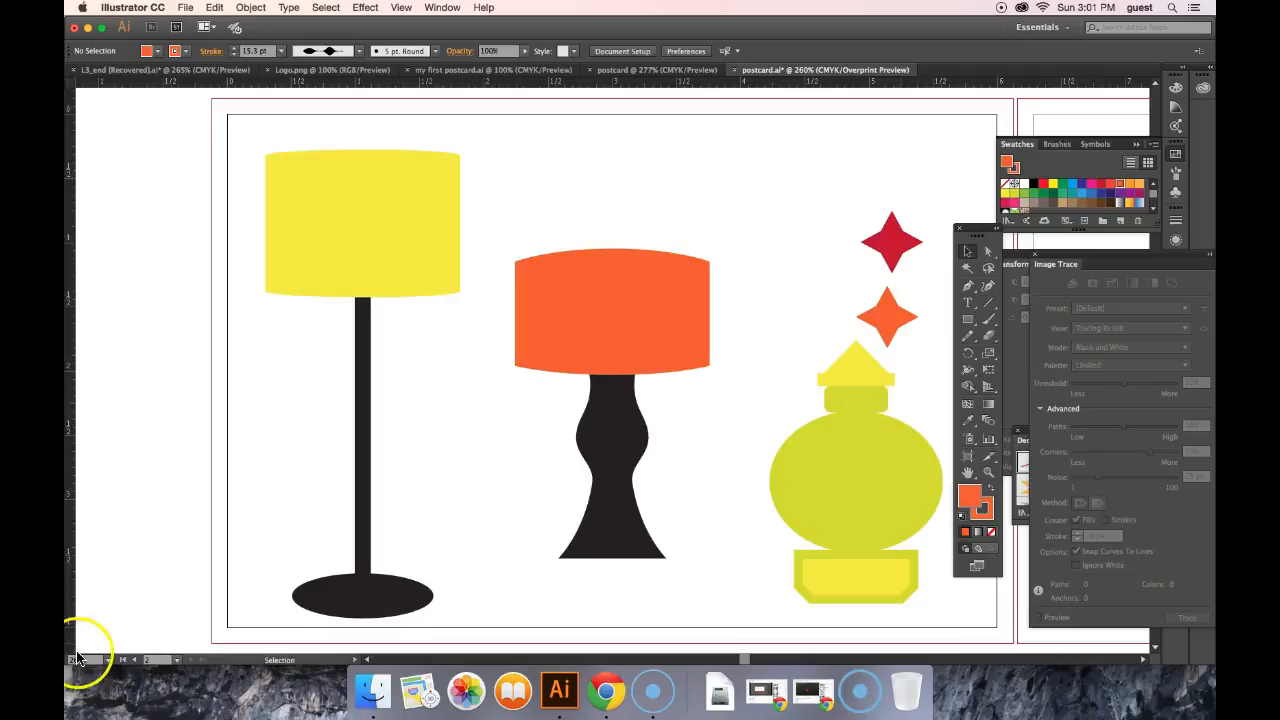